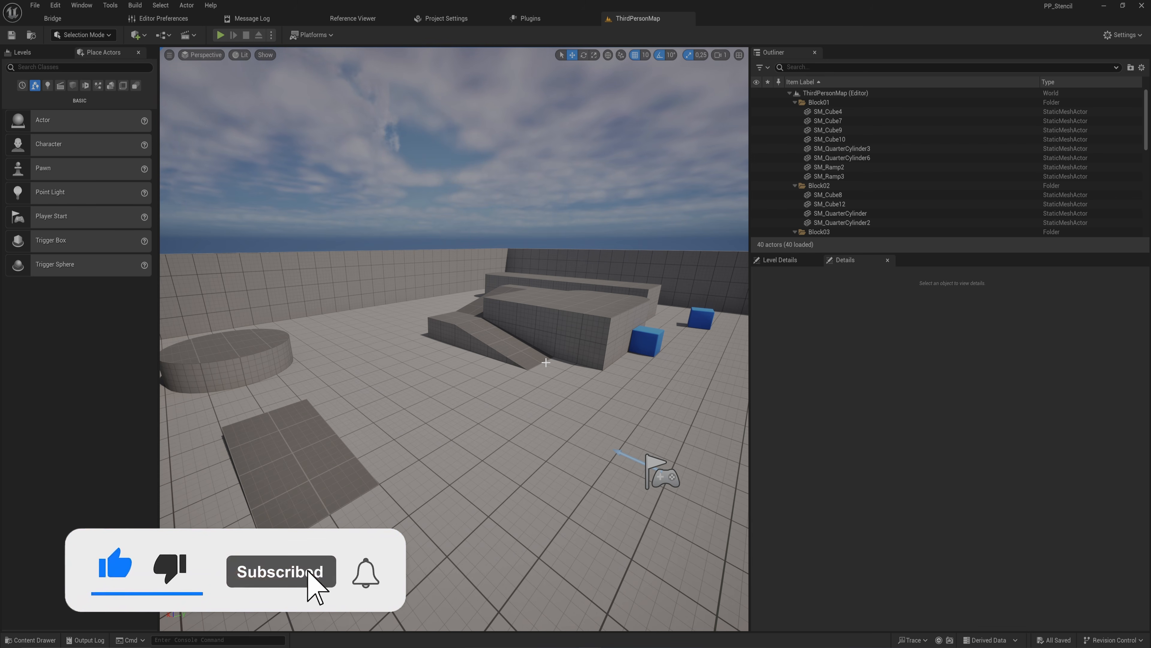
Step: Set Custom Depth-Stencil Pass to Enabled with Stencil in the project's rendering settings
{"action": "left_click", "coordinate": [453, 18]}
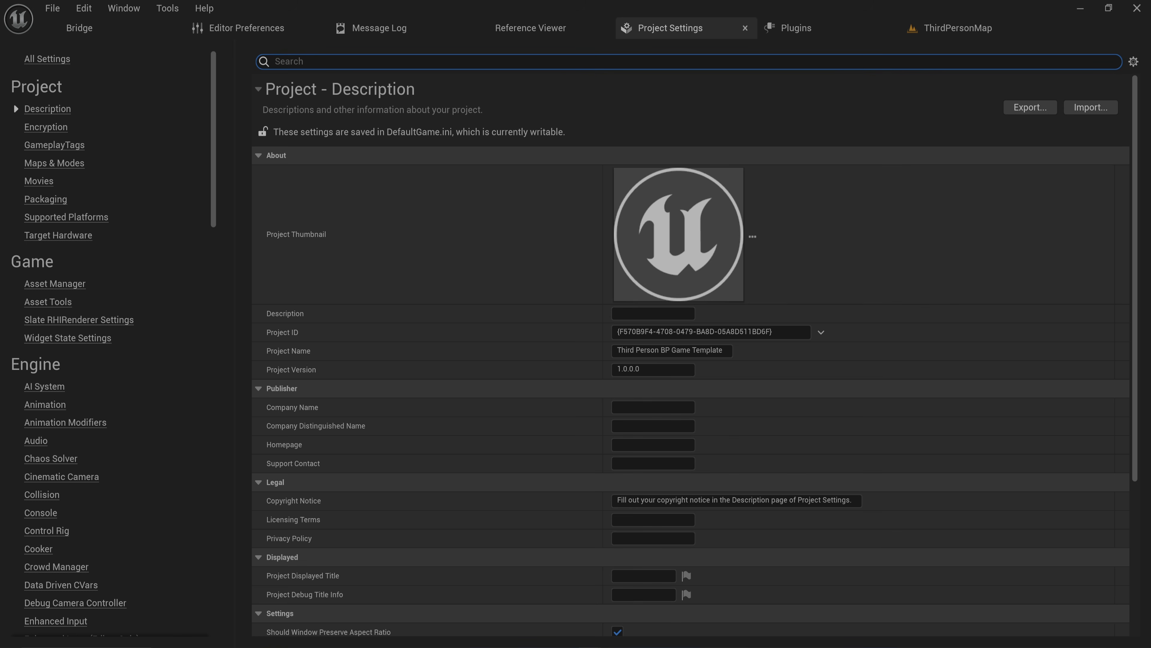
{"action": "type", "text": "depth"}
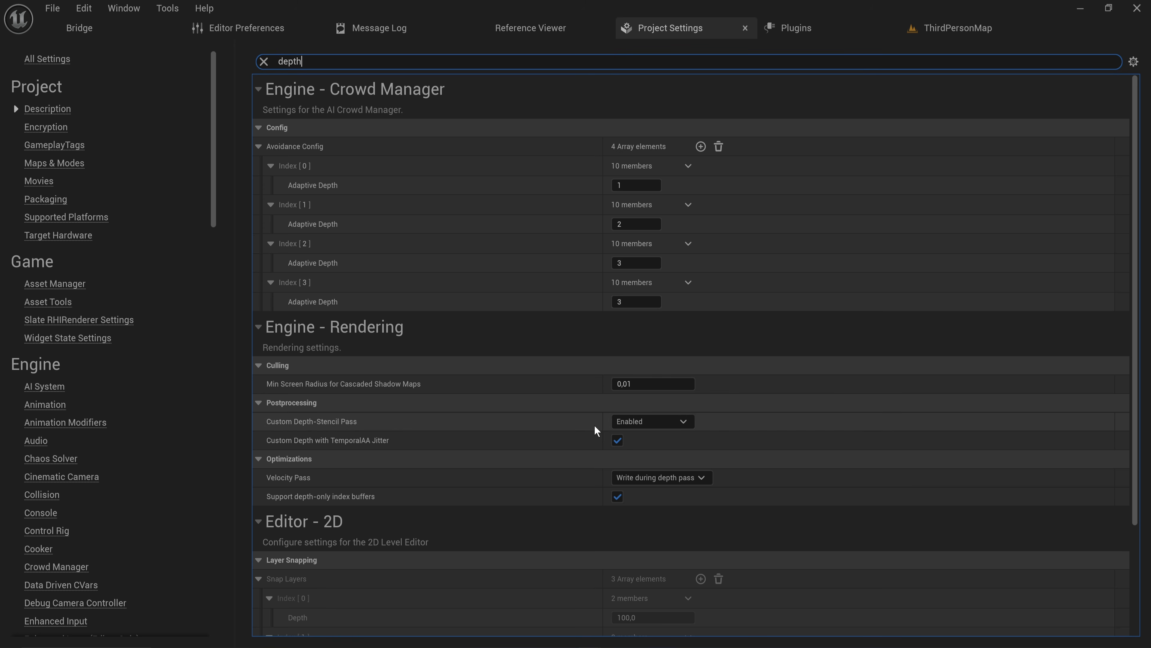
{"action": "left_click", "coordinate": [644, 425]}
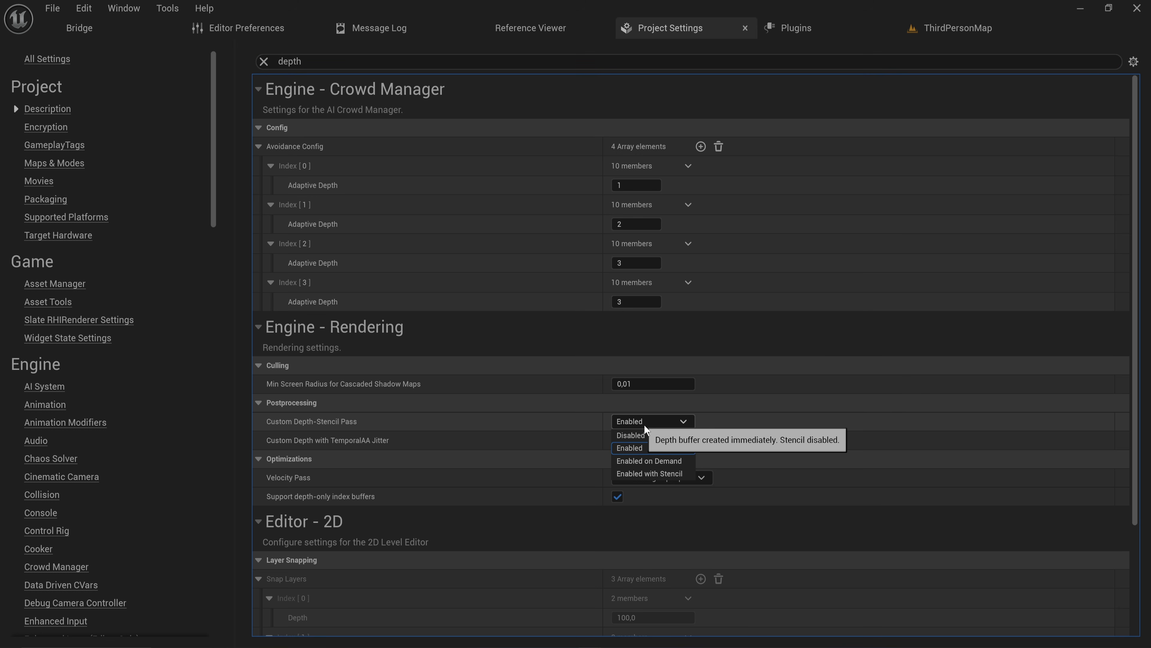
{"action": "left_click", "coordinate": [644, 473]}
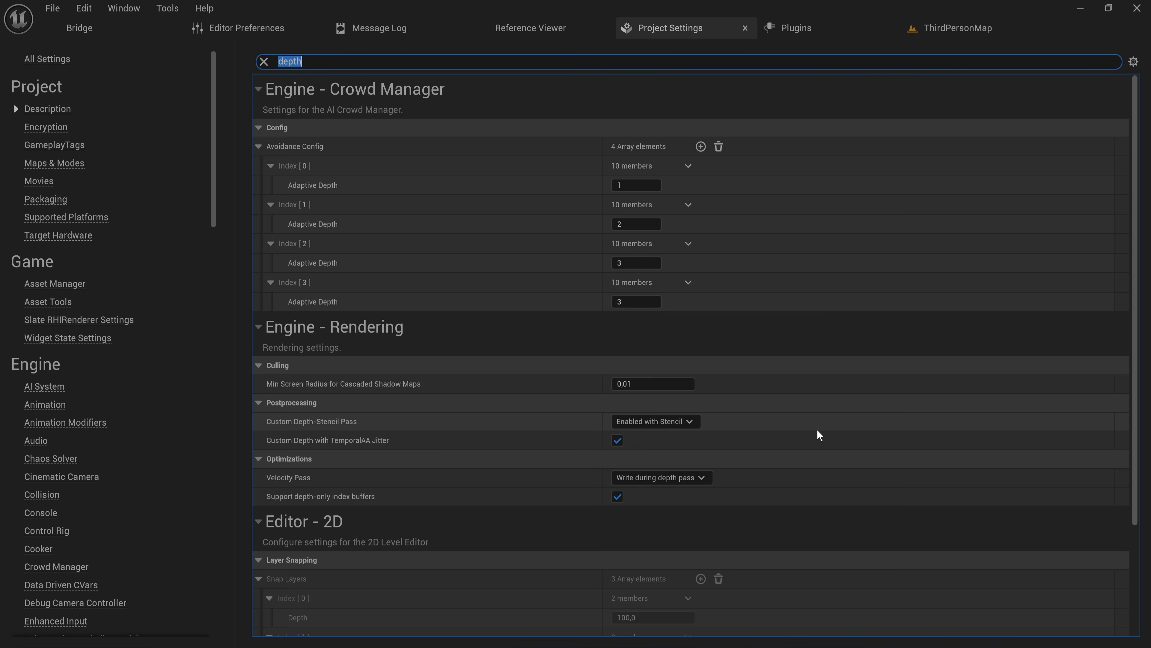
Step: Return to the ThirdPersonMap level and switch the viewport to the Custom Depth buffer visualization
{"action": "left_click", "coordinate": [947, 28]}
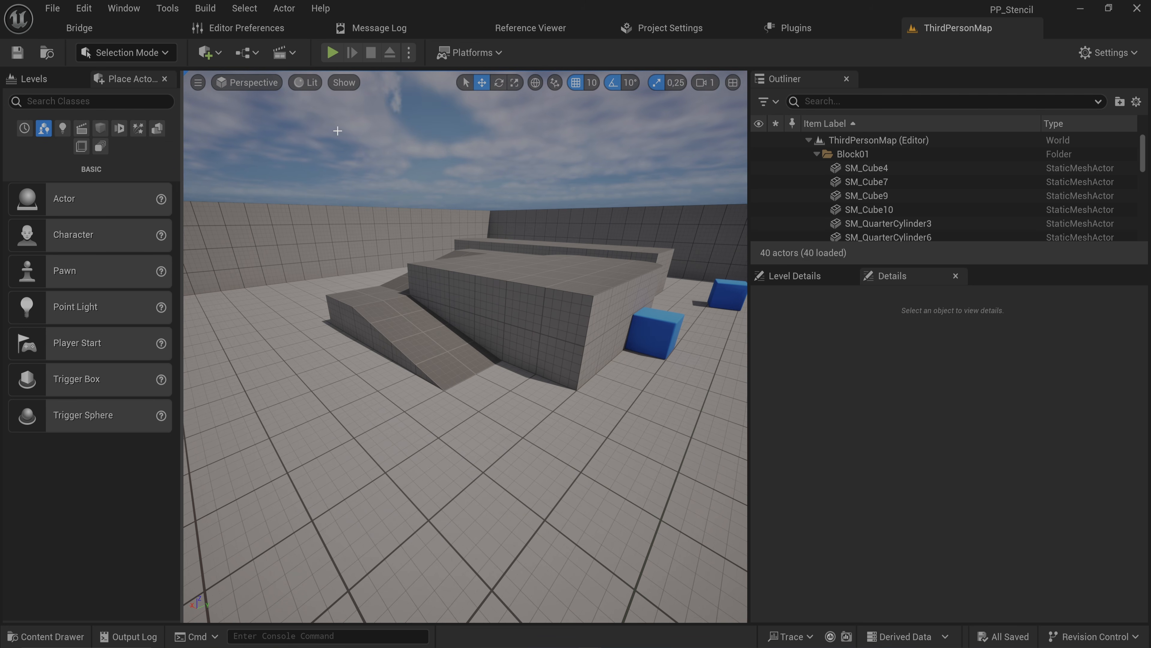
{"action": "left_click", "coordinate": [300, 83]}
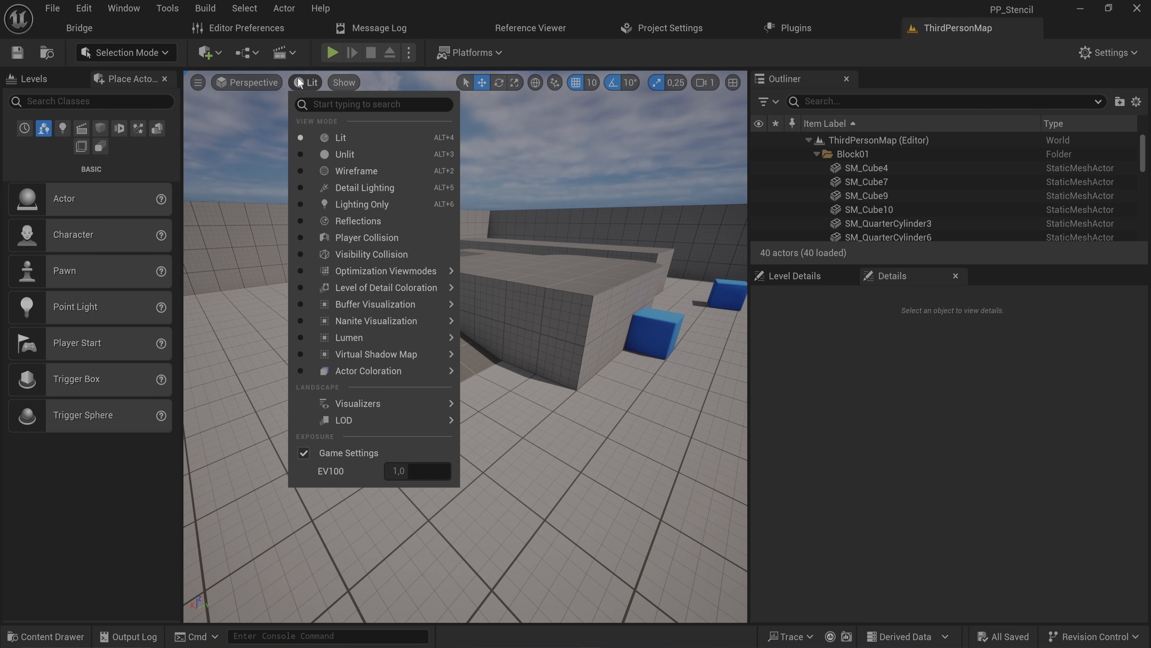
{"action": "mouse_move", "coordinate": [389, 307]}
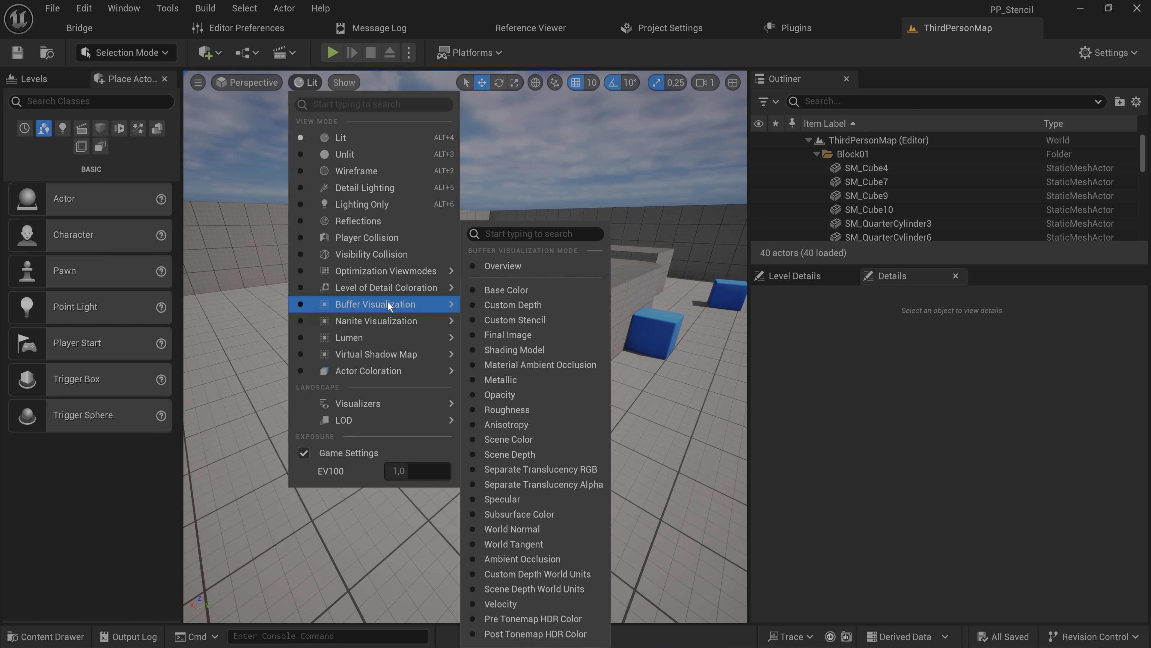
{"action": "type", "text": "c"}
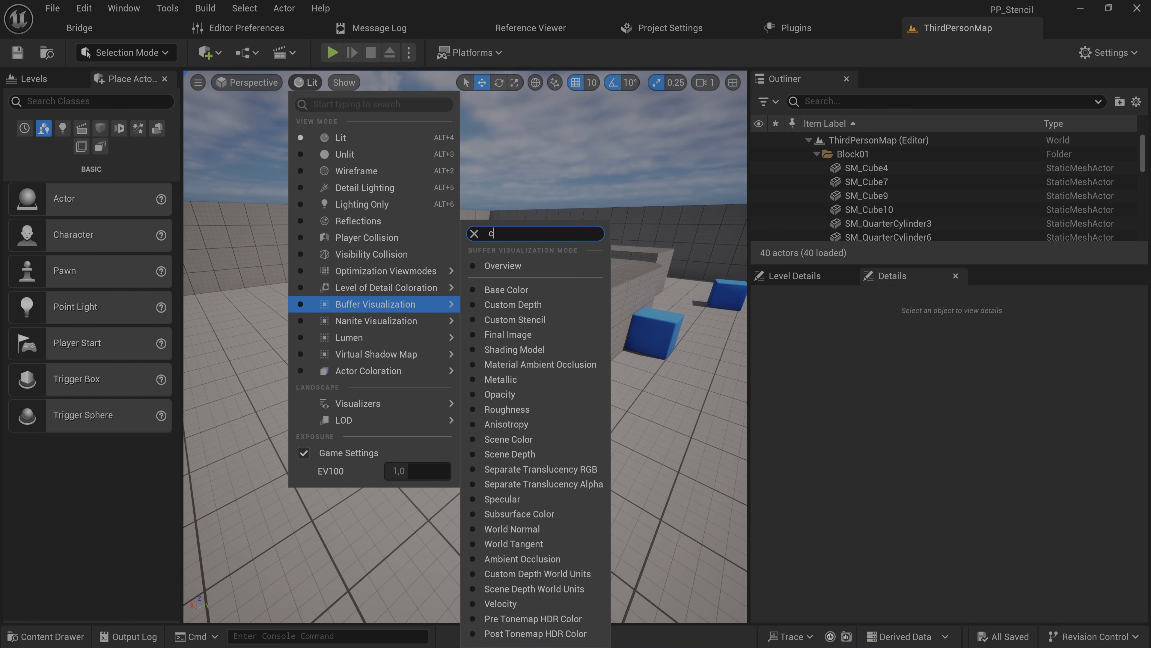
{"action": "type", "text": "ustom"}
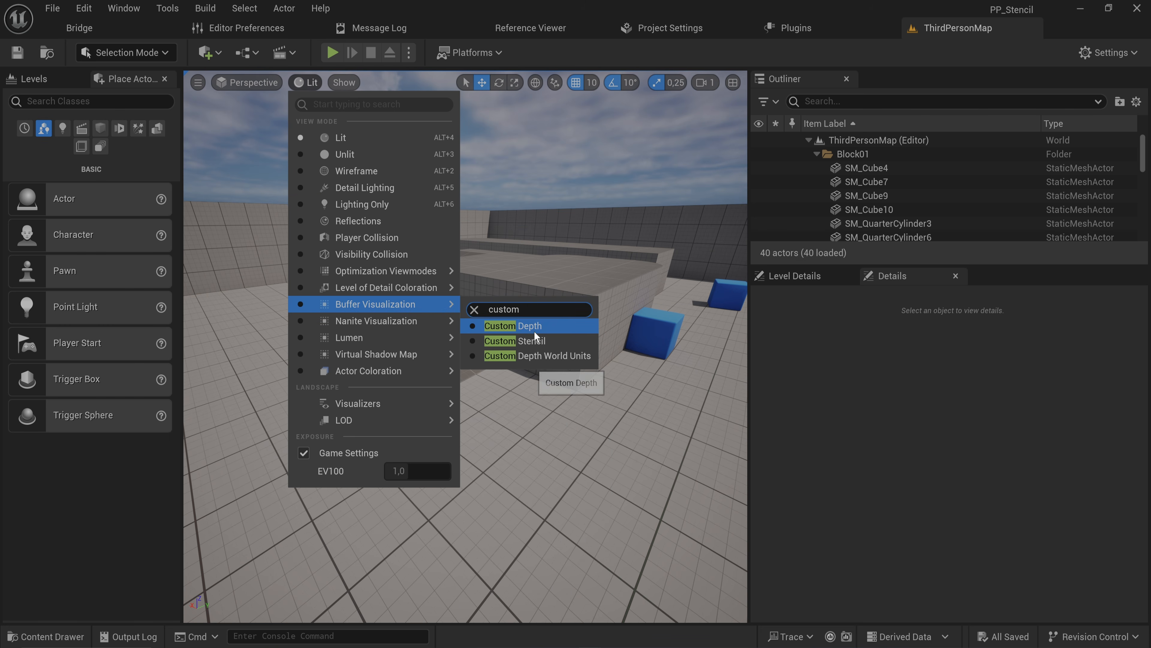
{"action": "left_click", "coordinate": [519, 332]}
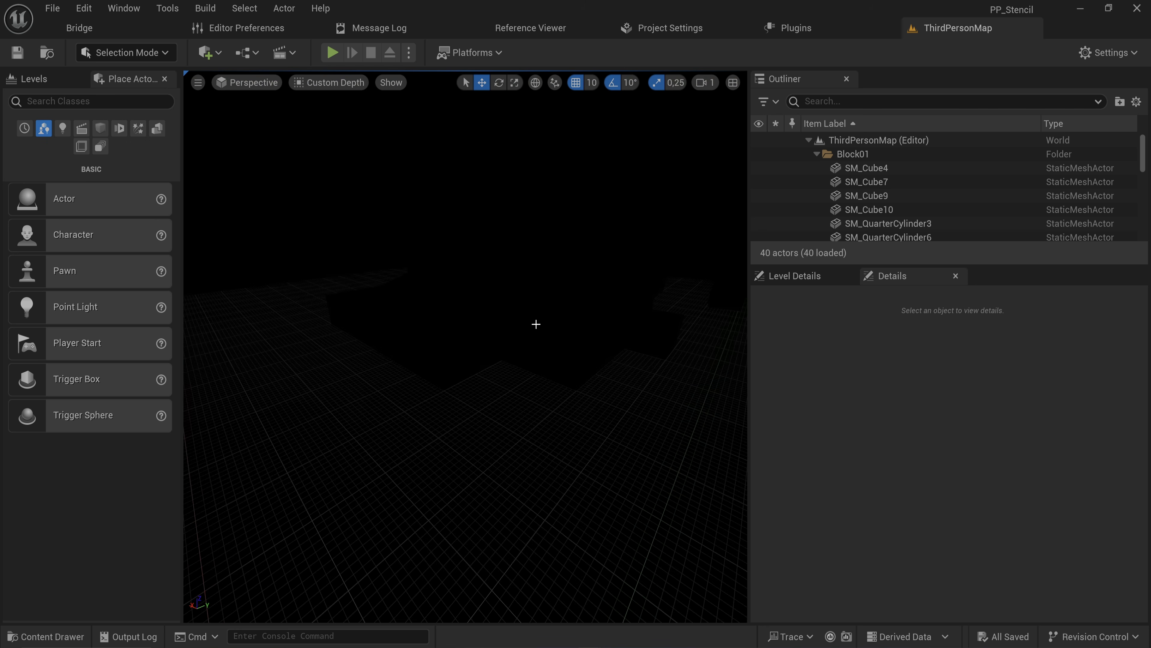
Step: Enable Render CustomDepth Pass on the large block SM_Cube4 and on the ramp SM_Ramp2
{"action": "left_click", "coordinate": [544, 323]}
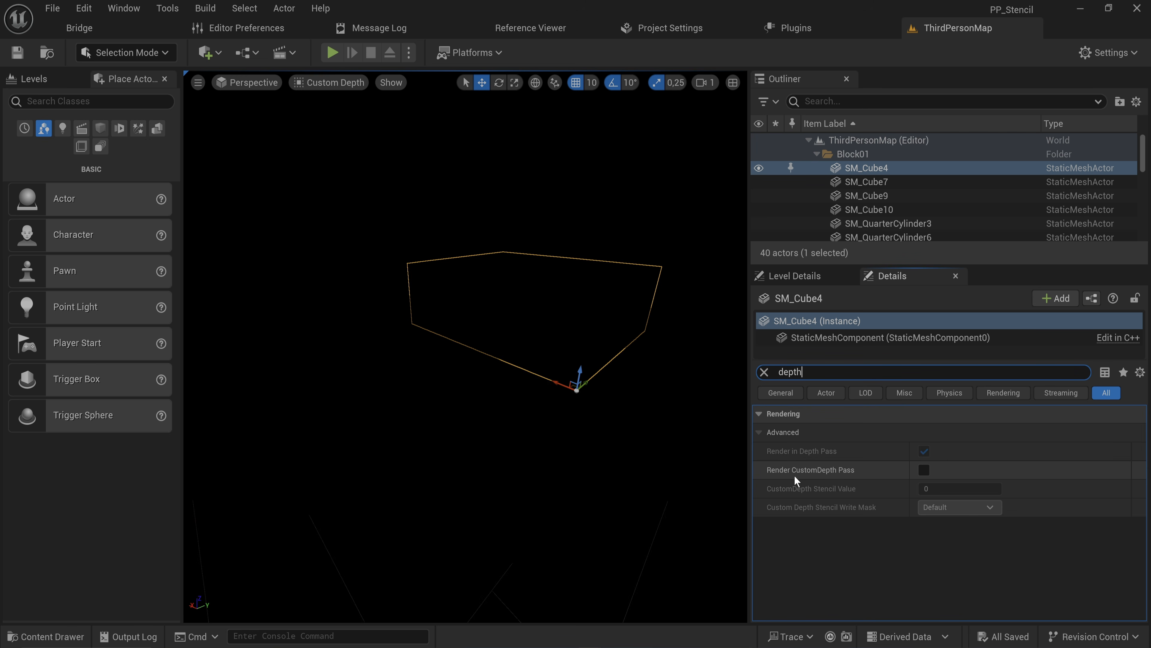
{"action": "left_click", "coordinate": [923, 469]}
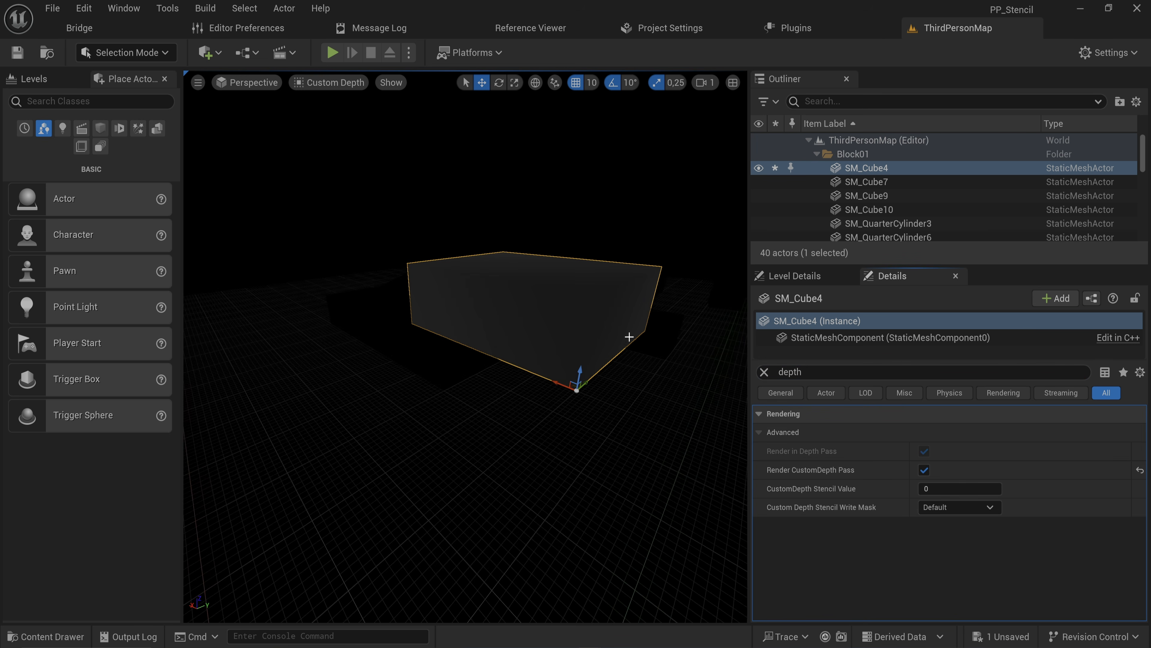
{"action": "right_click_drag", "start_coordinate": [629, 336], "coordinate": [605, 278]}
{"action": "key", "text": "w"}
{"action": "key", "text": "s"}
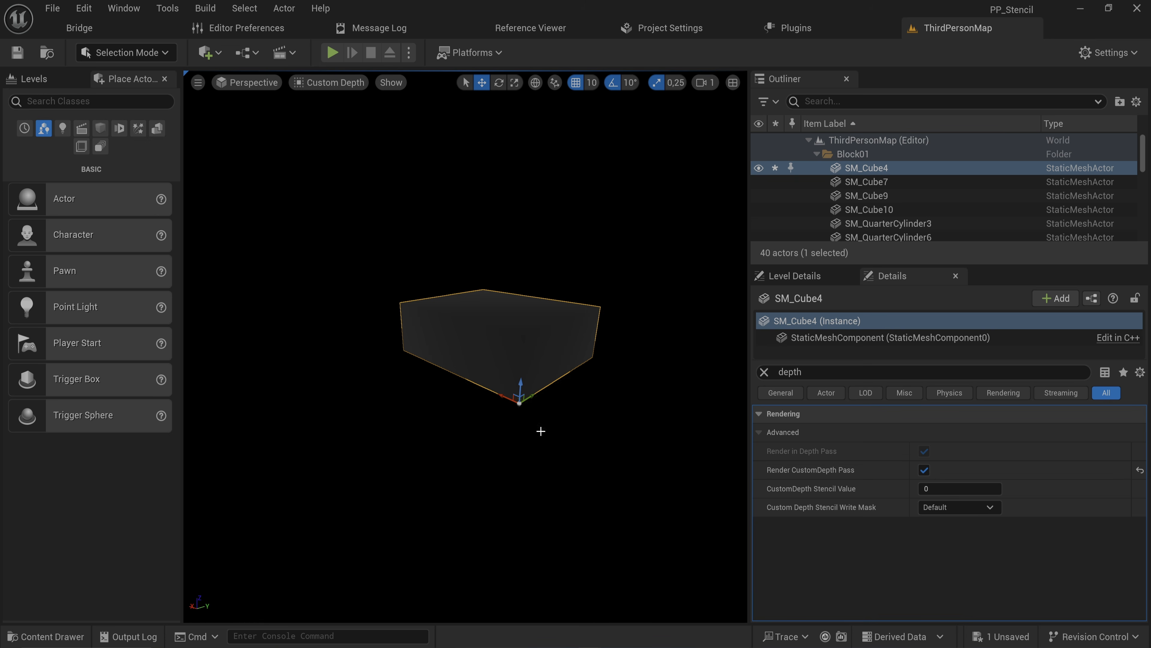
{"action": "left_click", "coordinate": [361, 342]}
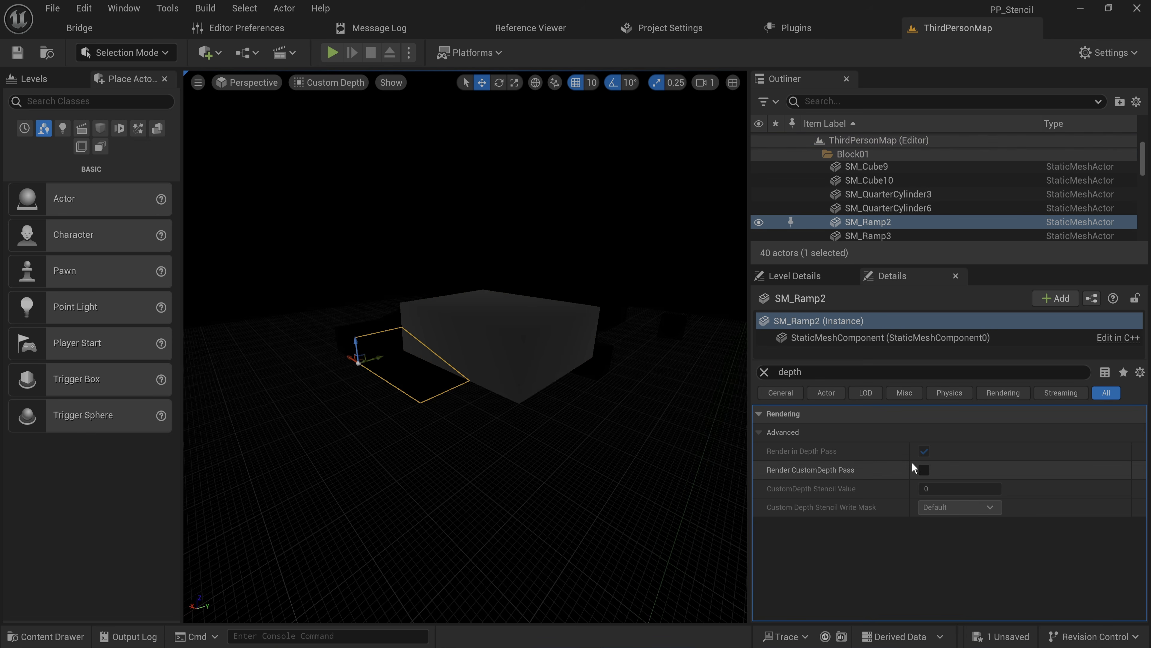
{"action": "left_click", "coordinate": [924, 469]}
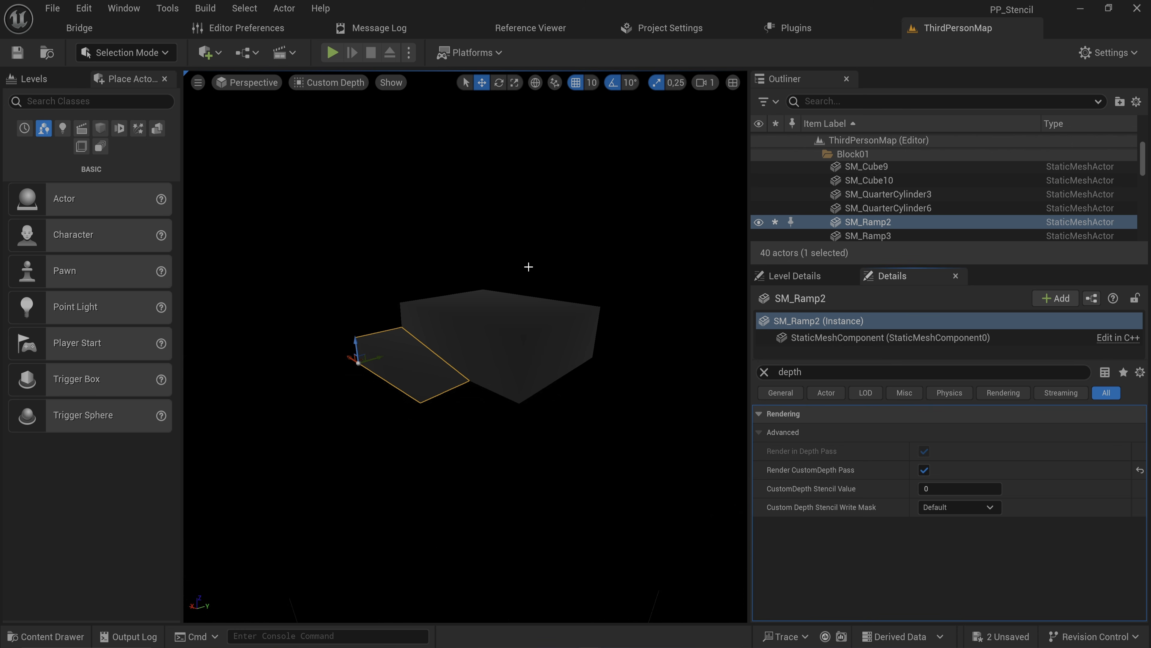
Step: Disable Render CustomDepth Pass on SM_Ramp2 and SM_Cube4 and return the viewport to Lit mode
{"action": "left_click", "coordinate": [923, 470]}
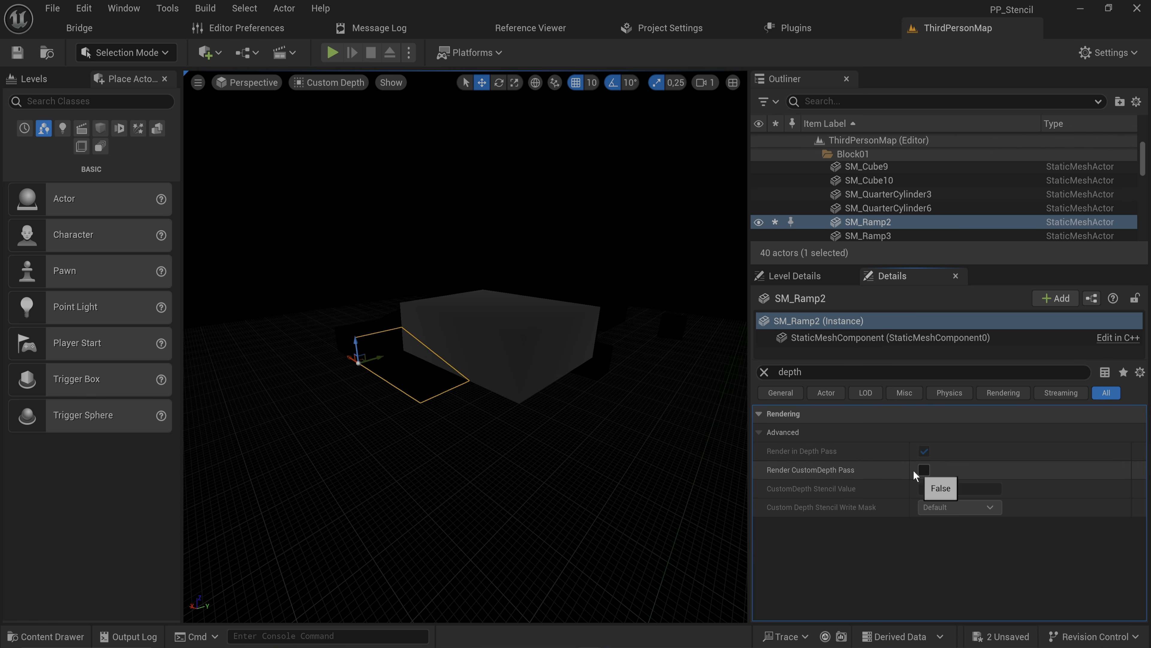
{"action": "left_click", "coordinate": [551, 331]}
{"action": "left_click", "coordinate": [924, 470]}
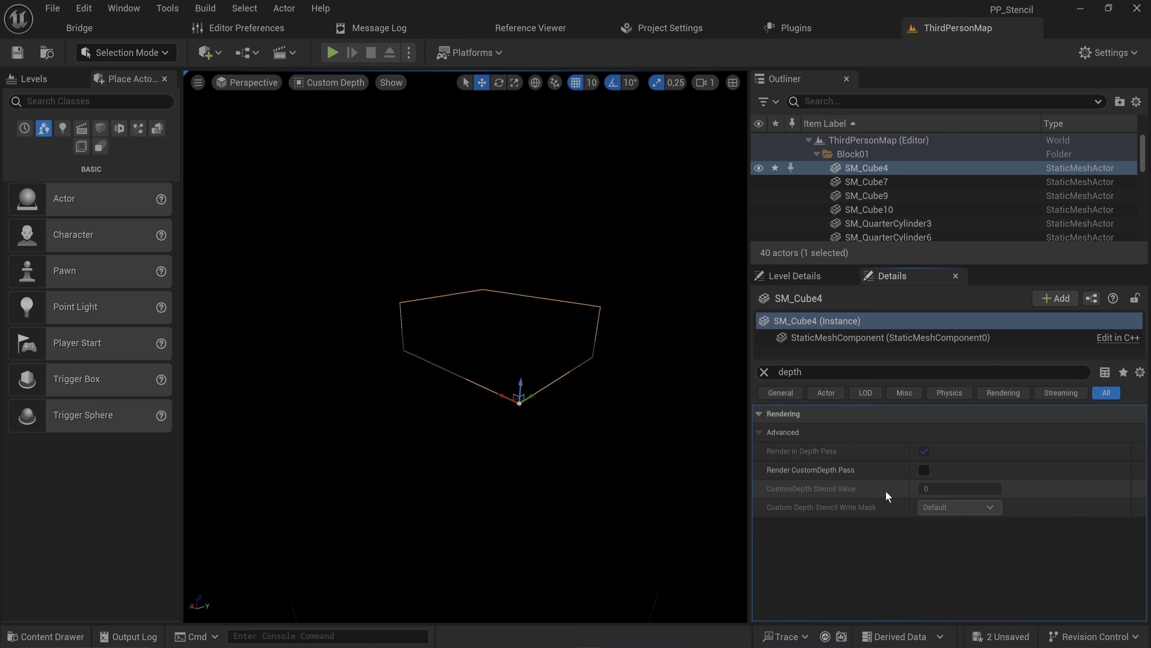
{"action": "left_click", "coordinate": [329, 82]}
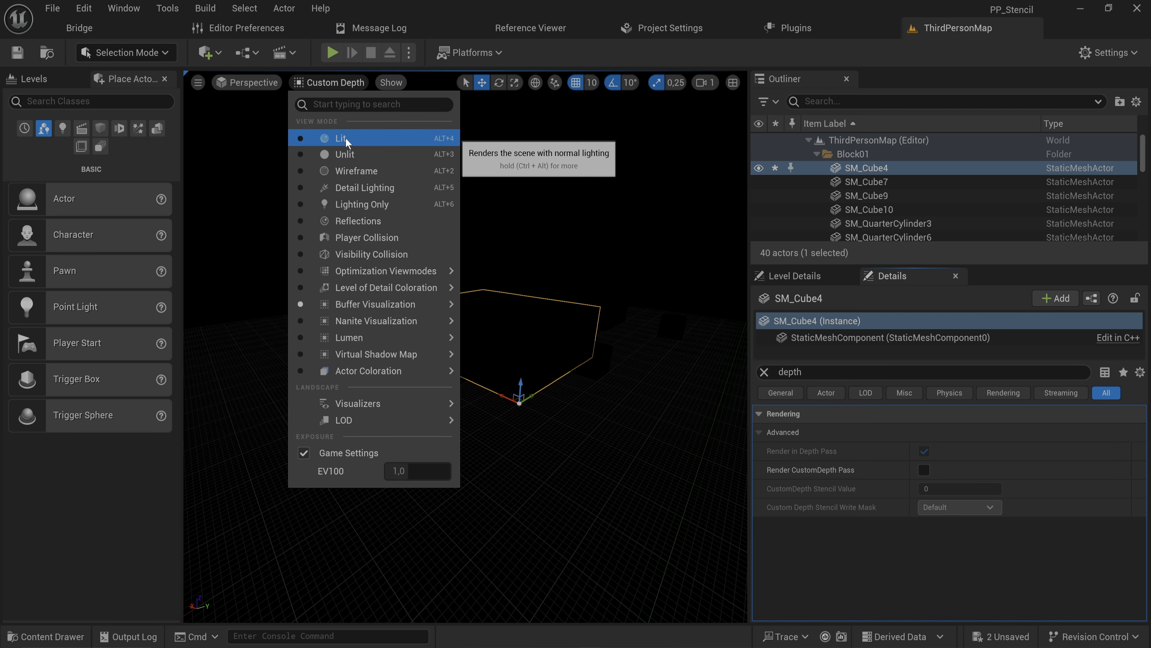
{"action": "left_click", "coordinate": [345, 139]}
Step: Create a material named PP_Stincil in the Content folder and open it for editing
{"action": "key", "text": "ctrl+space"}
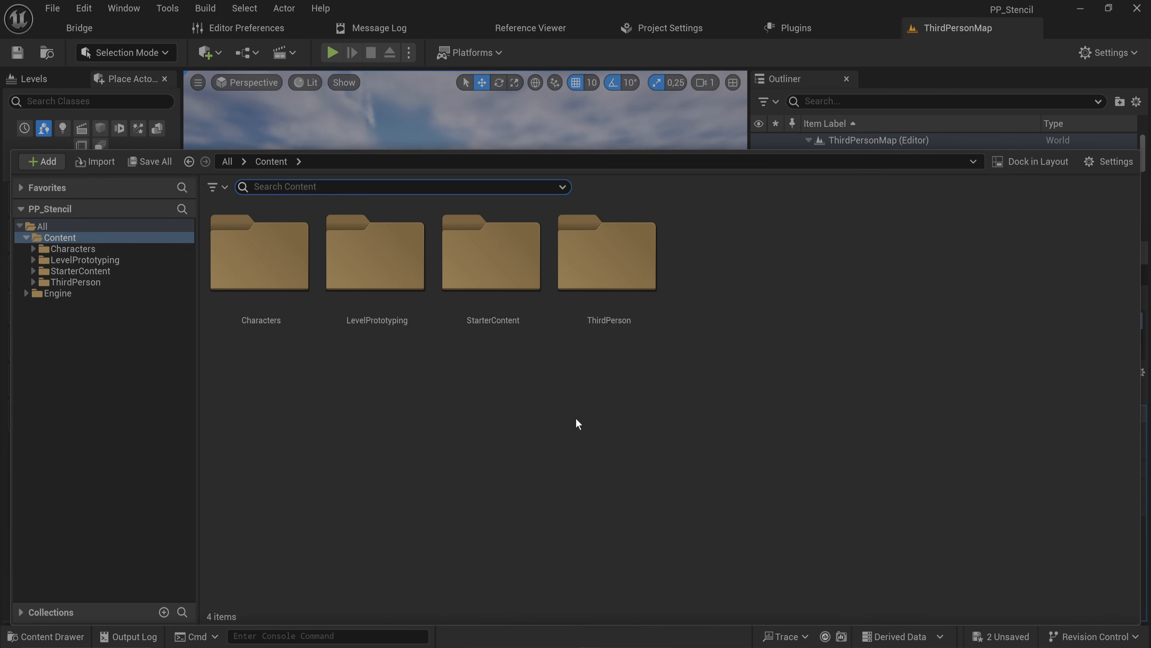
{"action": "left_click", "coordinate": [634, 370]}
{"action": "right_click", "coordinate": [637, 374]}
{"action": "right_click", "coordinate": [702, 435]}
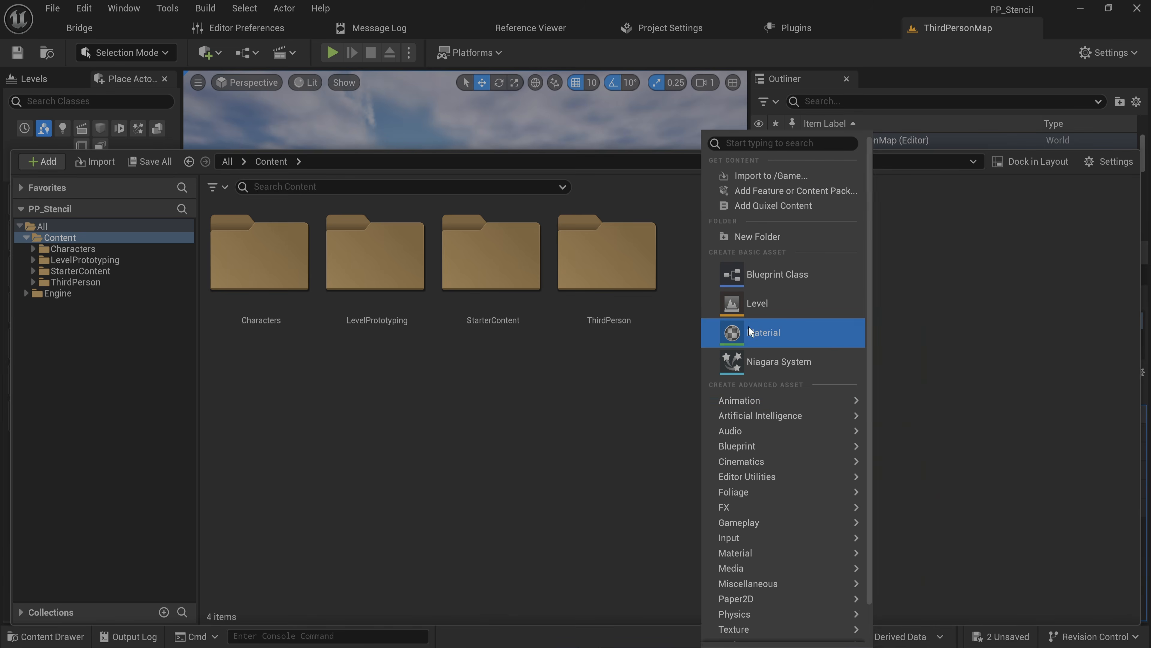
{"action": "left_click", "coordinate": [766, 329]}
{"action": "type", "text": "PP"}
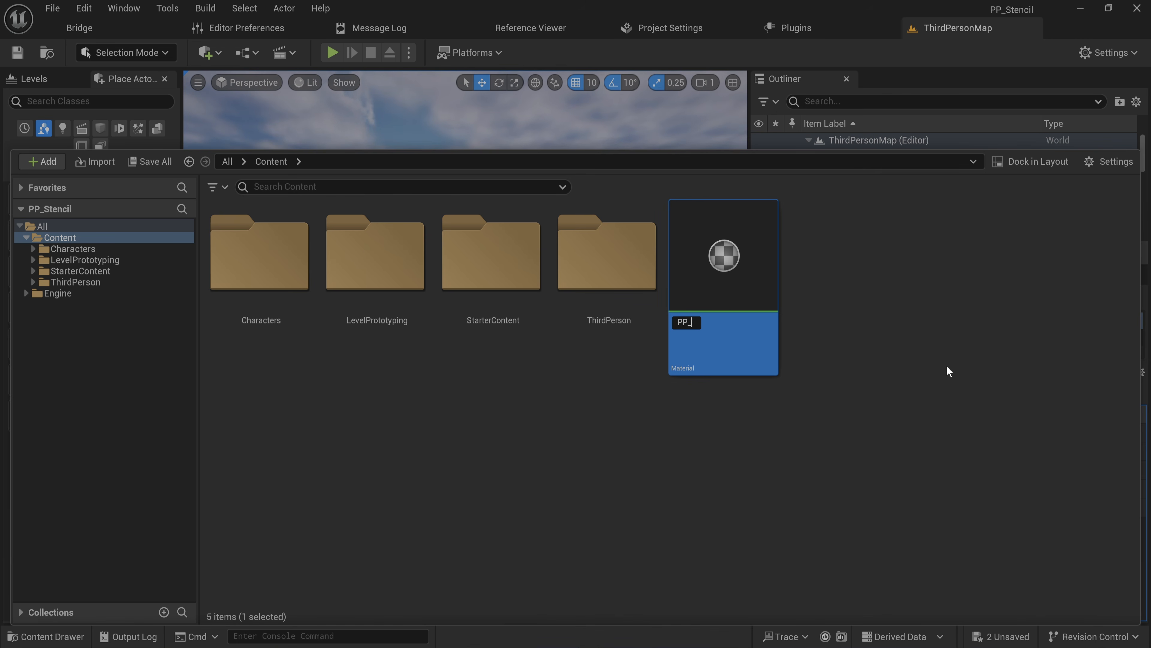
{"action": "type", "text": "_Stincil"}
{"action": "key", "text": "Return"}
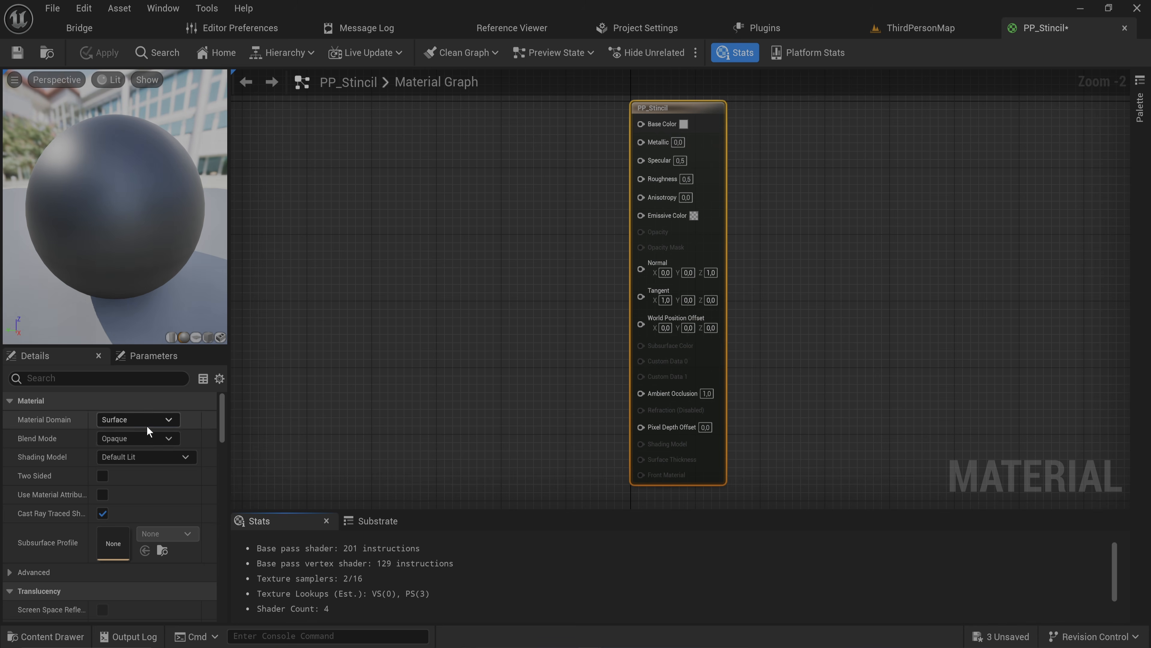
Step: Set the Material Domain of PP_Stincil to Post Process and reposition the output node in the graph
{"action": "left_click", "coordinate": [146, 424]}
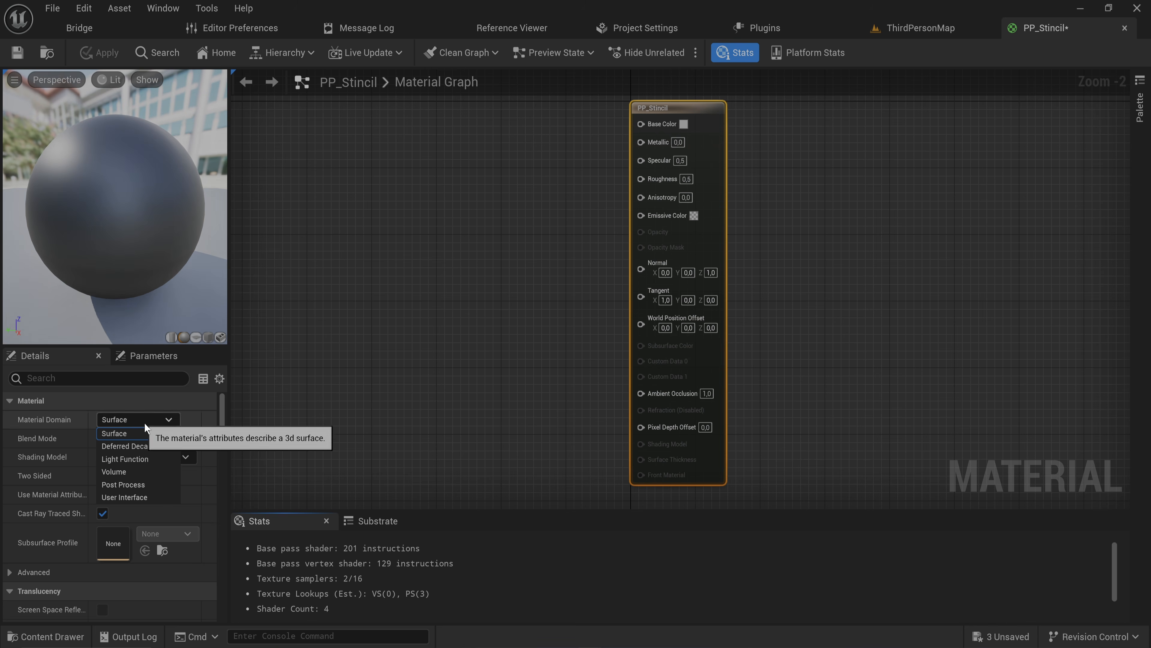
{"action": "left_click", "coordinate": [147, 485]}
{"action": "right_click_drag", "start_coordinate": [563, 233], "coordinate": [636, 348]}
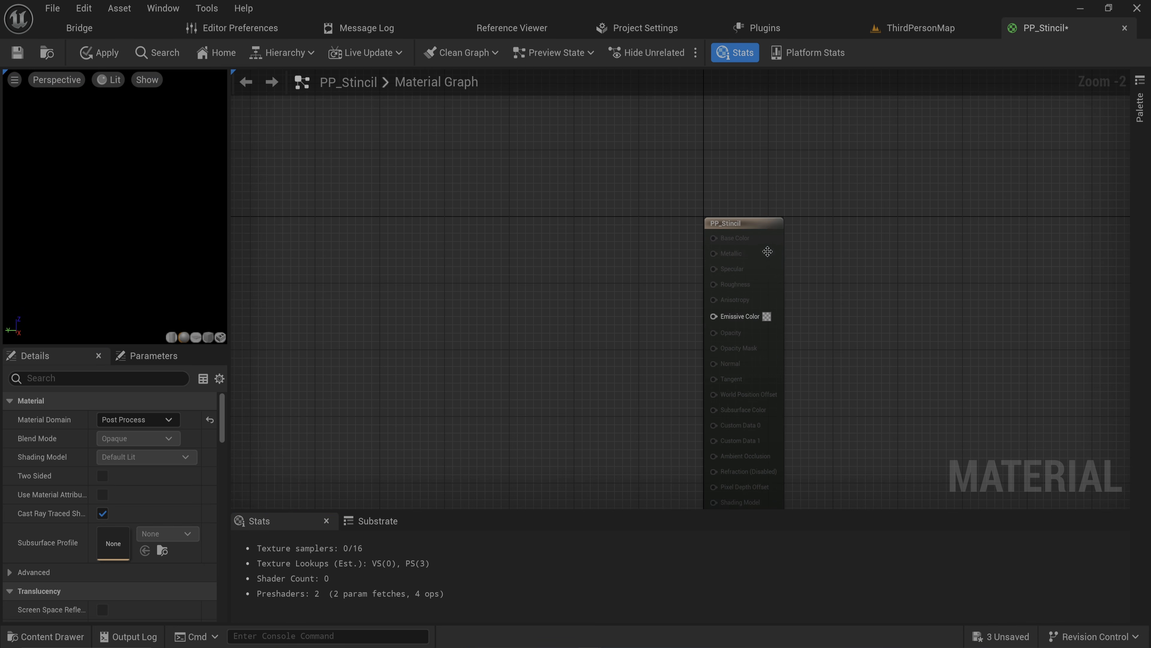
{"action": "left_click_drag", "start_coordinate": [762, 228], "coordinate": [721, 204]}
Step: Add a SceneTexture node with Scene Texture Id PostProcessInput0 and place it well away from the output node
{"action": "right_click", "coordinate": [421, 242]}
{"action": "type", "text": "scen"}
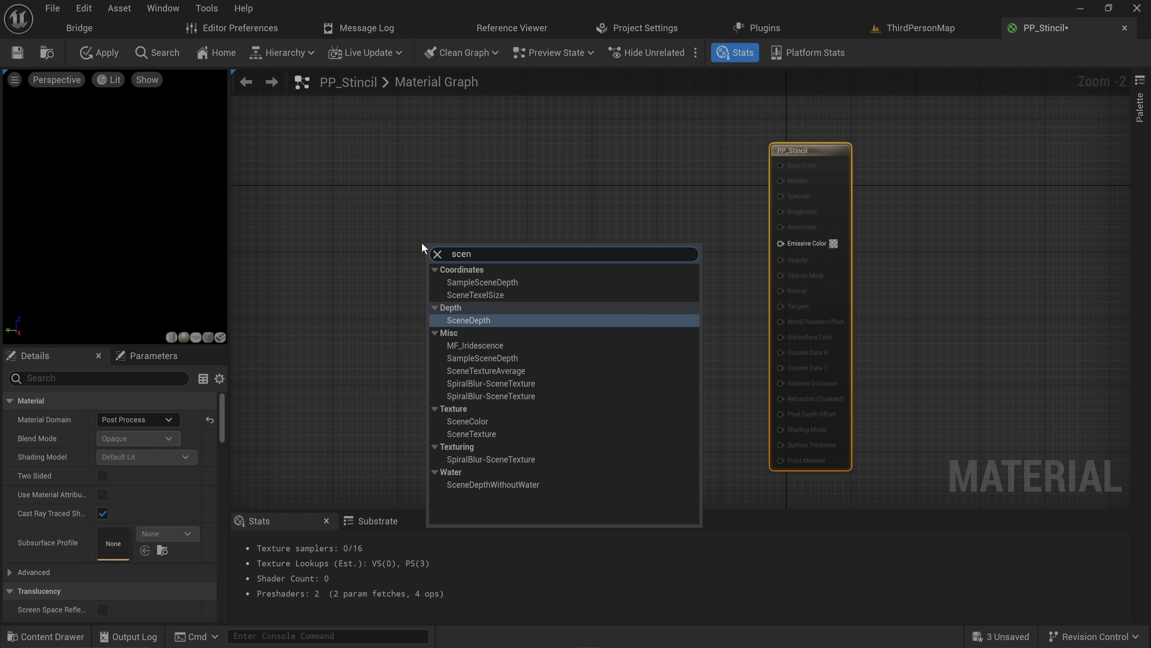
{"action": "type", "text": " tex"}
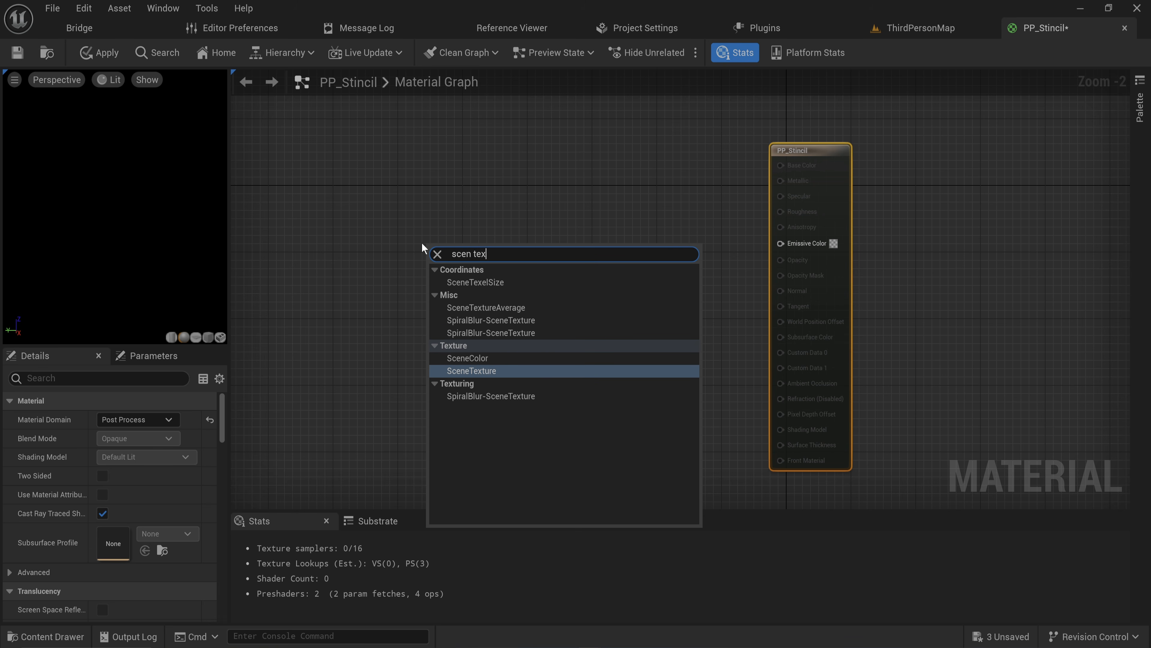
{"action": "left_click", "coordinate": [495, 370]}
{"action": "left_click", "coordinate": [487, 299]}
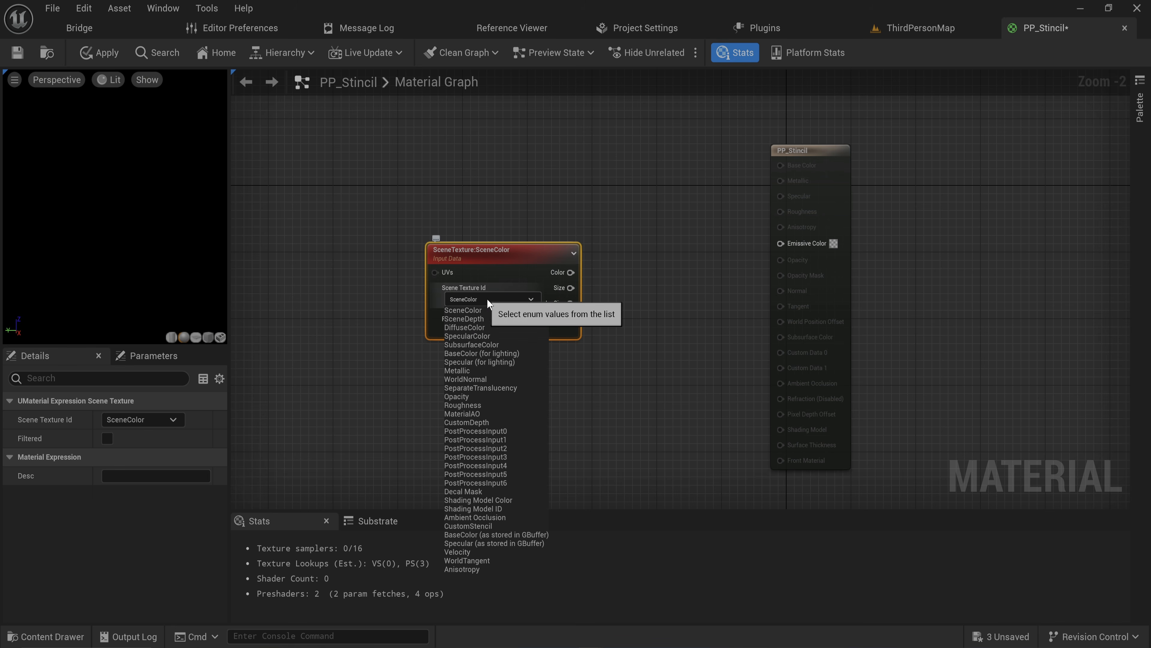
{"action": "left_click", "coordinate": [500, 432]}
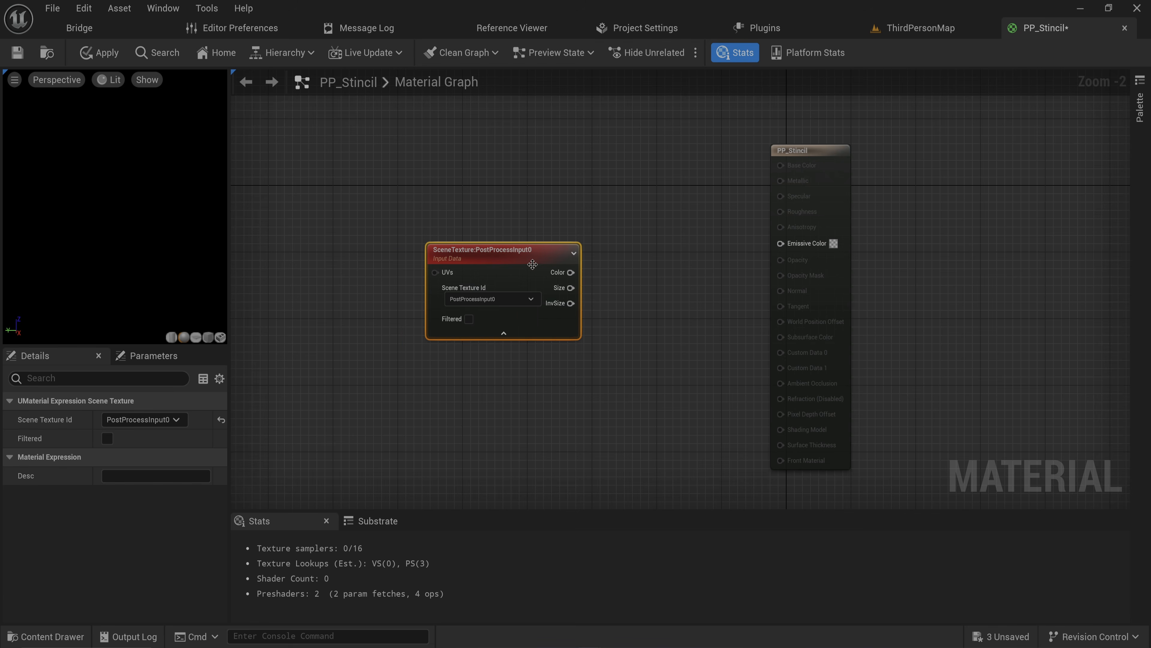
{"action": "left_click_drag", "start_coordinate": [536, 260], "coordinate": [370, 185]}
Step: Route the SceneTexture's Color output through a new Desaturation node into the In input of a new CheapContrast node
{"action": "left_click_drag", "start_coordinate": [405, 198], "coordinate": [513, 205]}
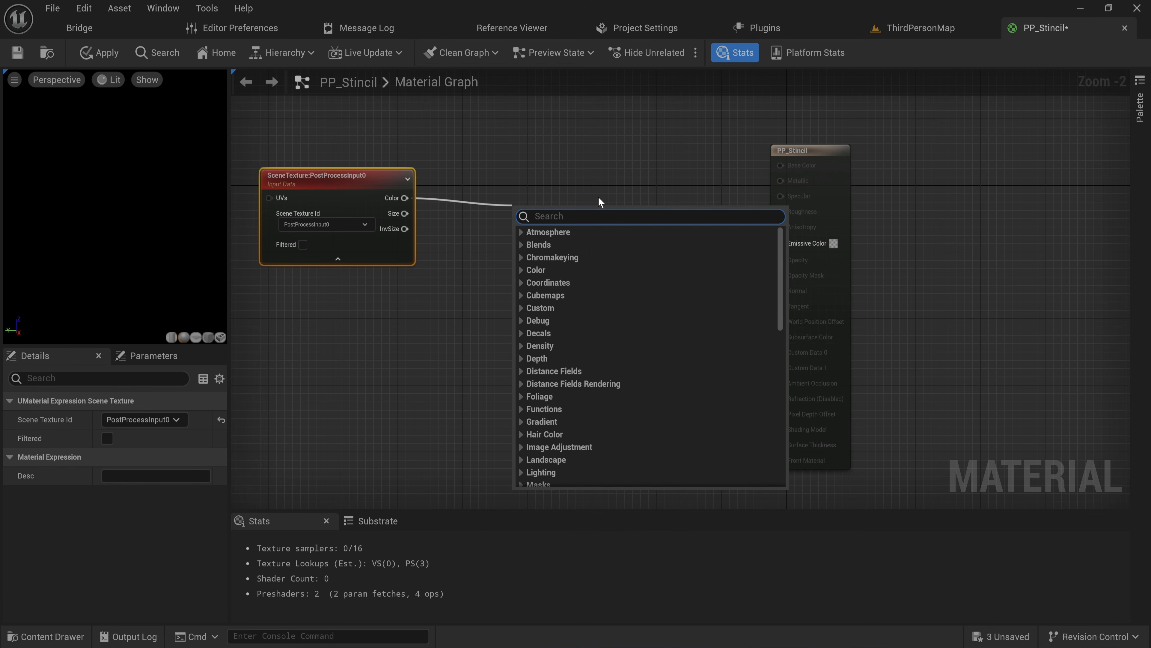
{"action": "type", "text": "desat"}
{"action": "key", "text": "Return"}
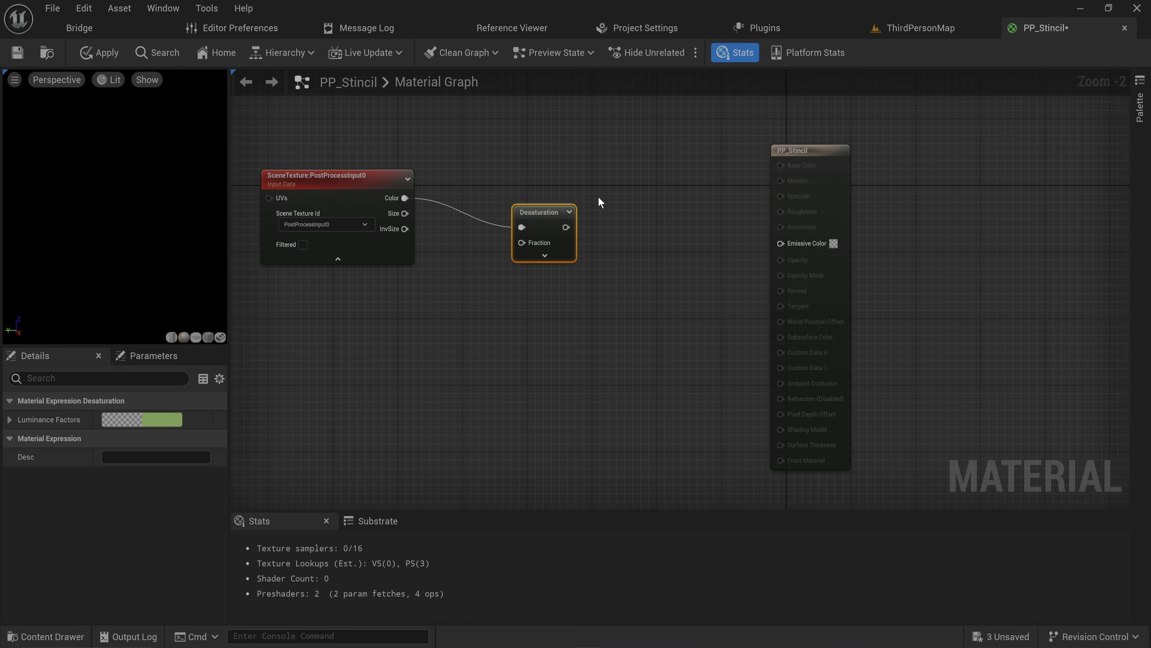
{"action": "left_click_drag", "start_coordinate": [566, 227], "coordinate": [621, 223]}
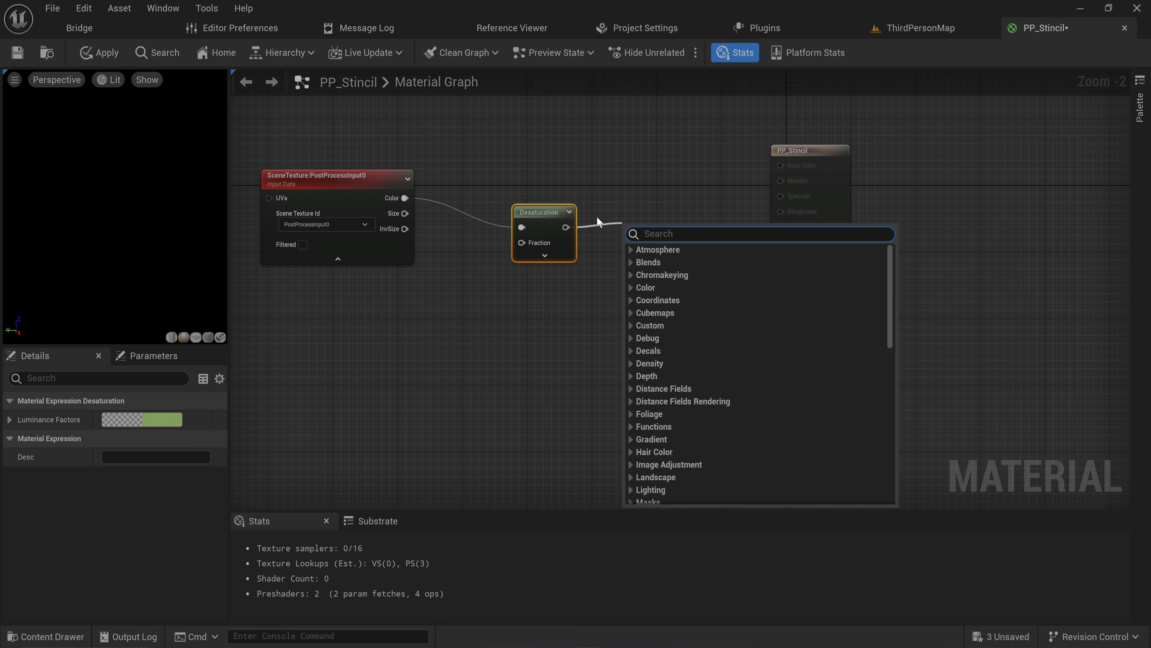
{"action": "type", "text": "cheap"}
{"action": "key", "text": "Return"}
Step: Add a constant with the value 1 and connect it to the Contrast input of CheapContrast
{"action": "left_click_drag", "start_coordinate": [631, 259], "coordinate": [551, 282]}
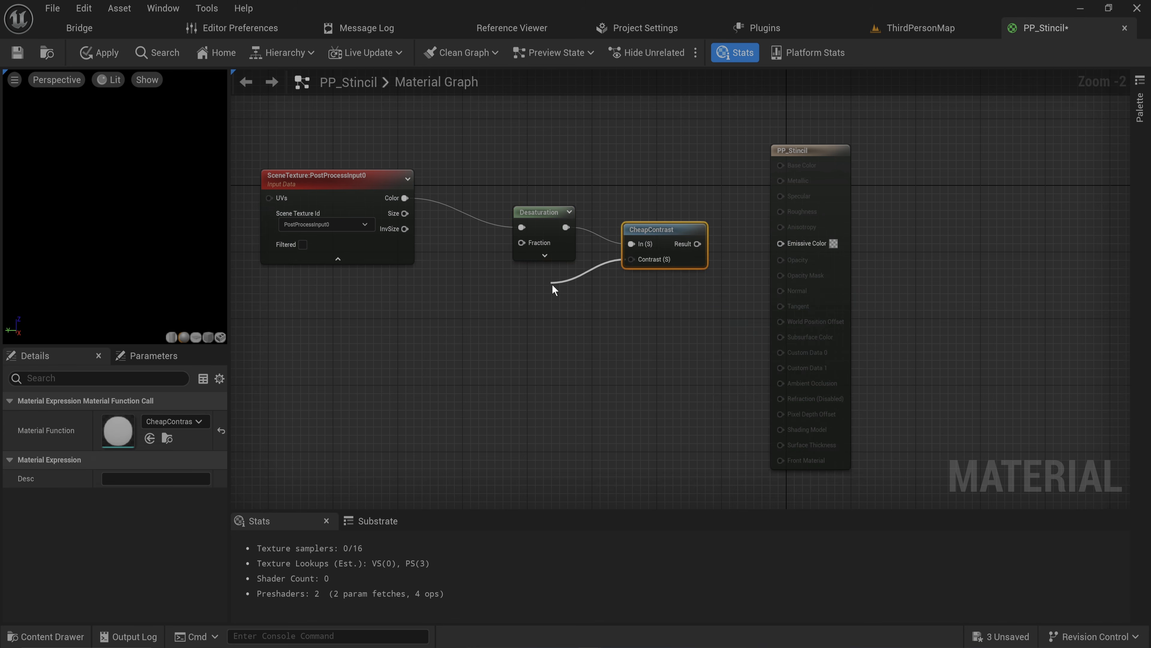
{"action": "left_click", "coordinate": [539, 307]}
{"action": "key", "text": "1"}
{"action": "left_click", "coordinate": [545, 296]}
{"action": "left_click_drag", "start_coordinate": [603, 318], "coordinate": [632, 259]}
{"action": "left_click", "coordinate": [584, 320]}
{"action": "type", "text": "1"}
{"action": "left_click", "coordinate": [679, 298]}
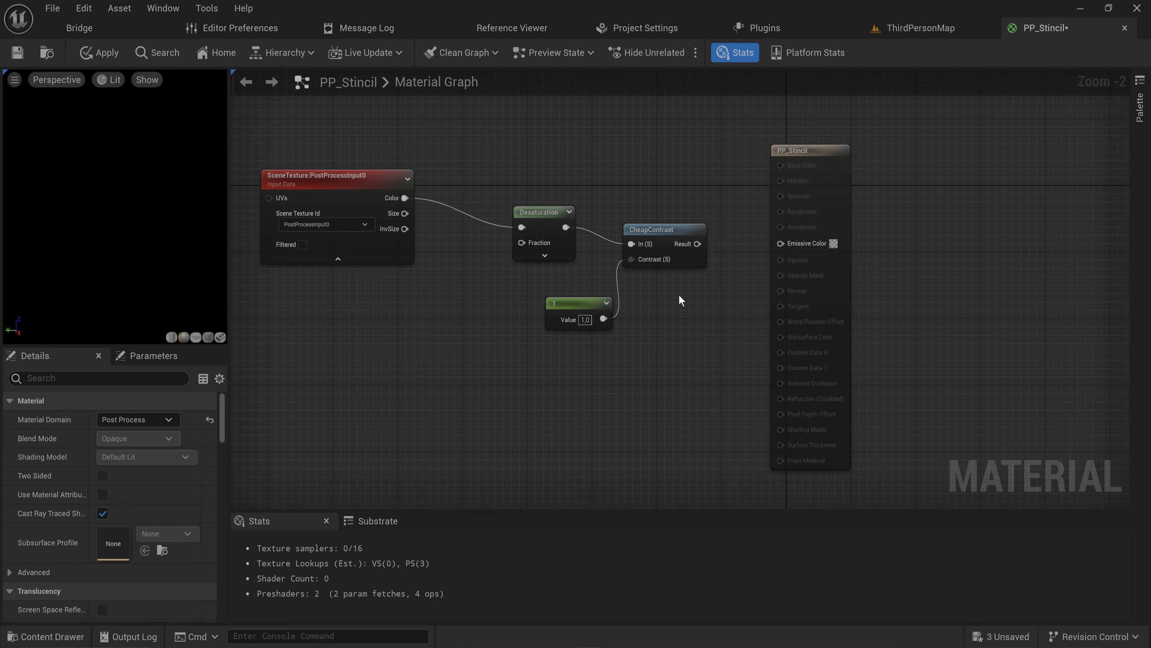
Step: Connect the CheapContrast result to Emissive Color, shift the node group, and apply the material changes
{"action": "left_click_drag", "start_coordinate": [698, 243], "coordinate": [781, 243]}
{"action": "left_click_drag", "start_coordinate": [700, 395], "coordinate": [350, 163]}
{"action": "left_click", "coordinate": [99, 52]}
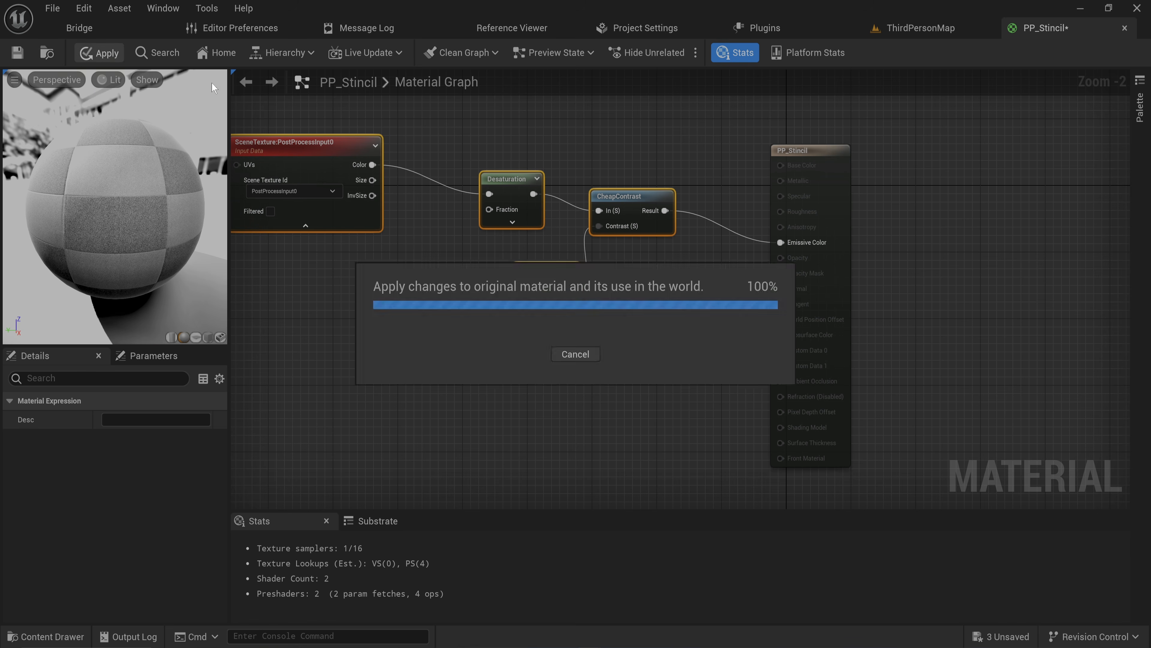
Step: Switch to ThirdPersonMap and place a Post Process Volume on the floor near the large block
{"action": "left_click", "coordinate": [902, 28]}
{"action": "left_click", "coordinate": [165, 102]}
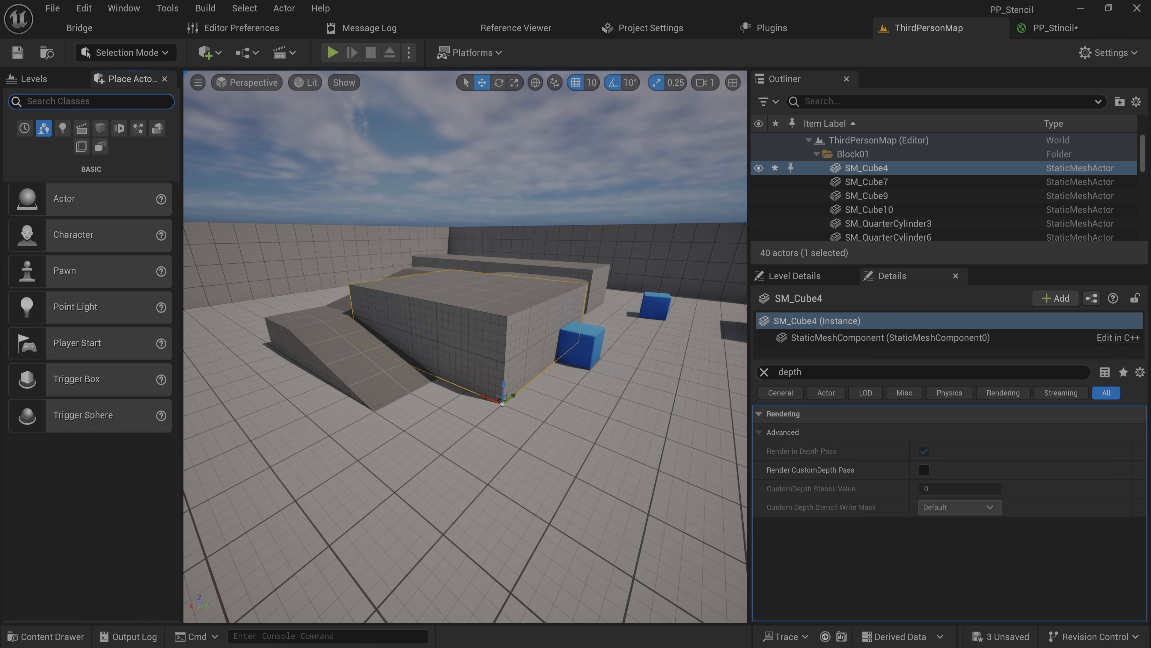
{"action": "type", "text": "post pro"}
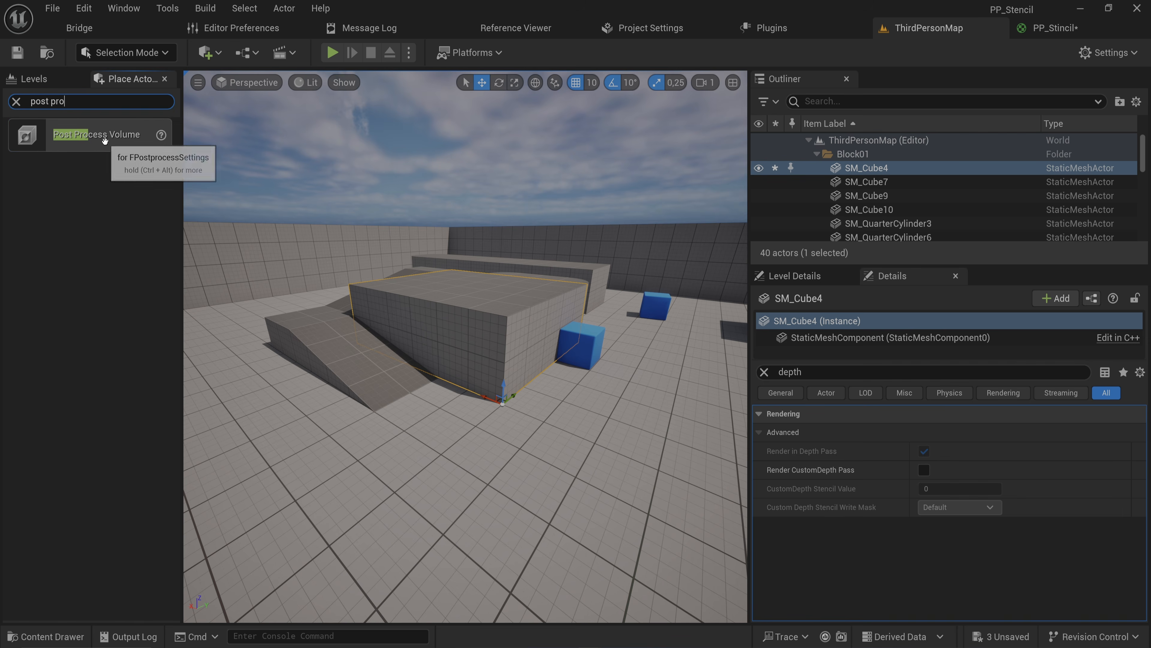
{"action": "left_click_drag", "start_coordinate": [104, 136], "coordinate": [596, 432]}
Step: Add an asset reference entry to the volume's Post Process Materials array and assign the PP_Stincil material to it
{"action": "type", "text": "m"}
{"action": "type", "text": "at"}
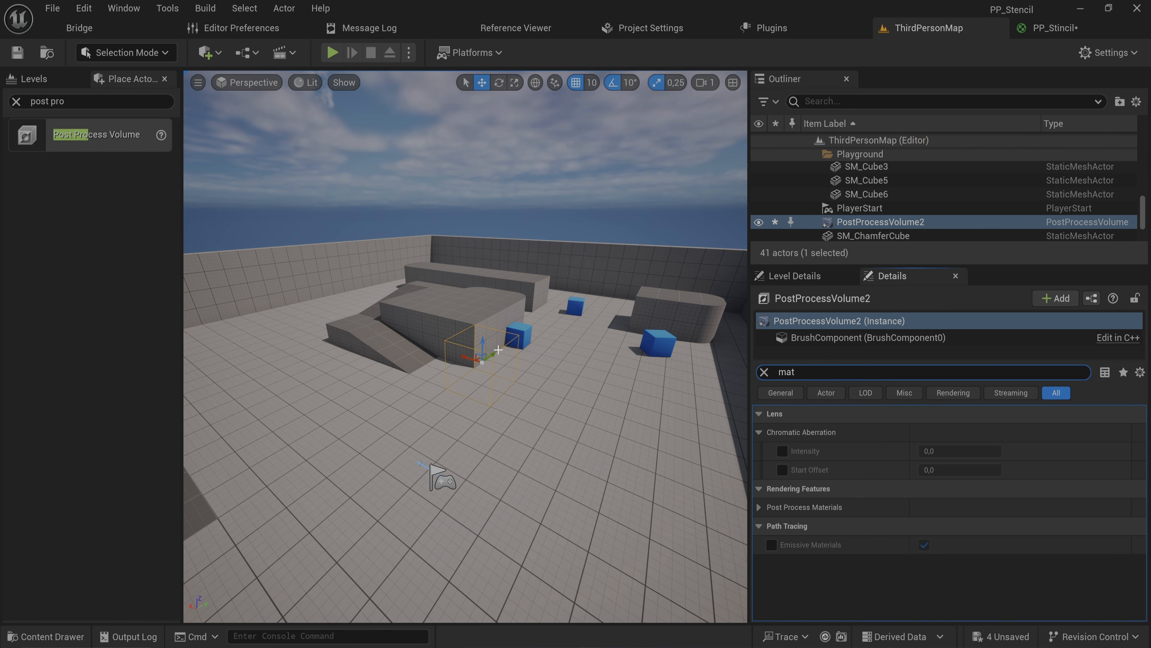
{"action": "left_click", "coordinate": [757, 508]}
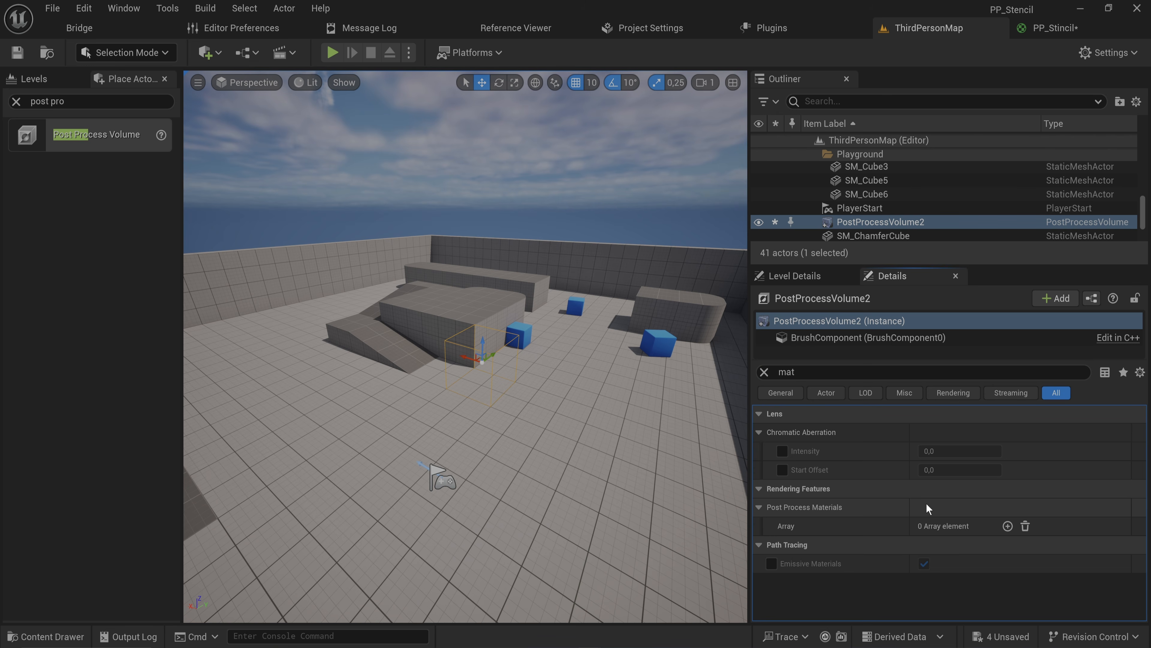
{"action": "left_click", "coordinate": [1007, 526]}
{"action": "left_click", "coordinate": [958, 544]}
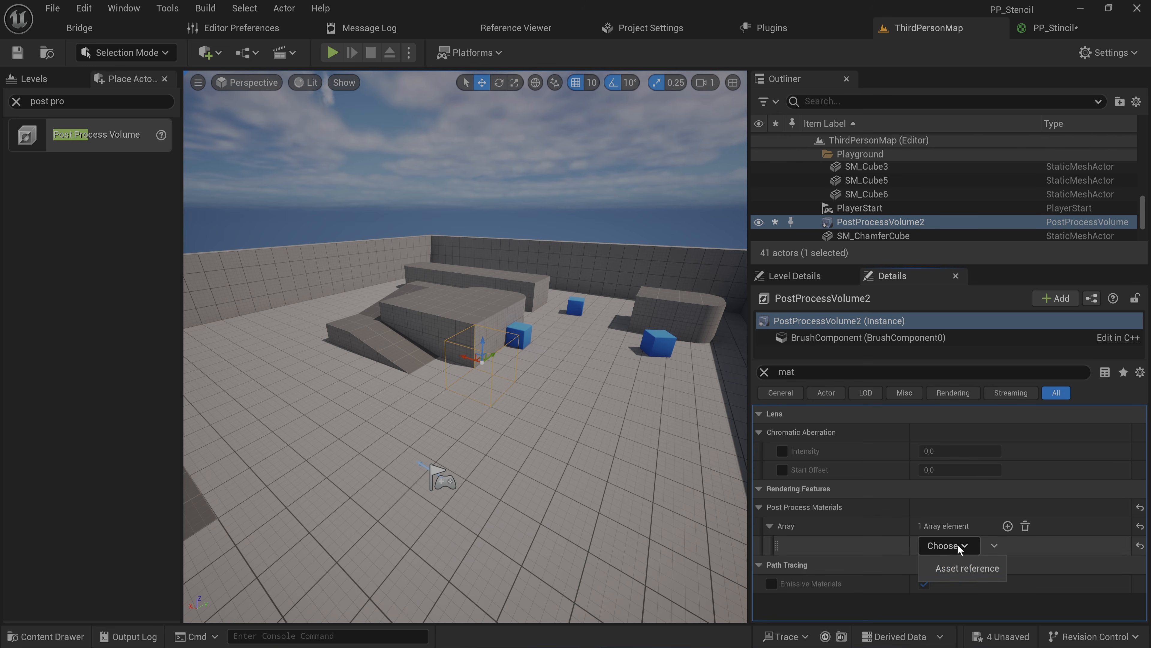
{"action": "left_click", "coordinate": [964, 570]}
{"action": "left_click", "coordinate": [936, 544]}
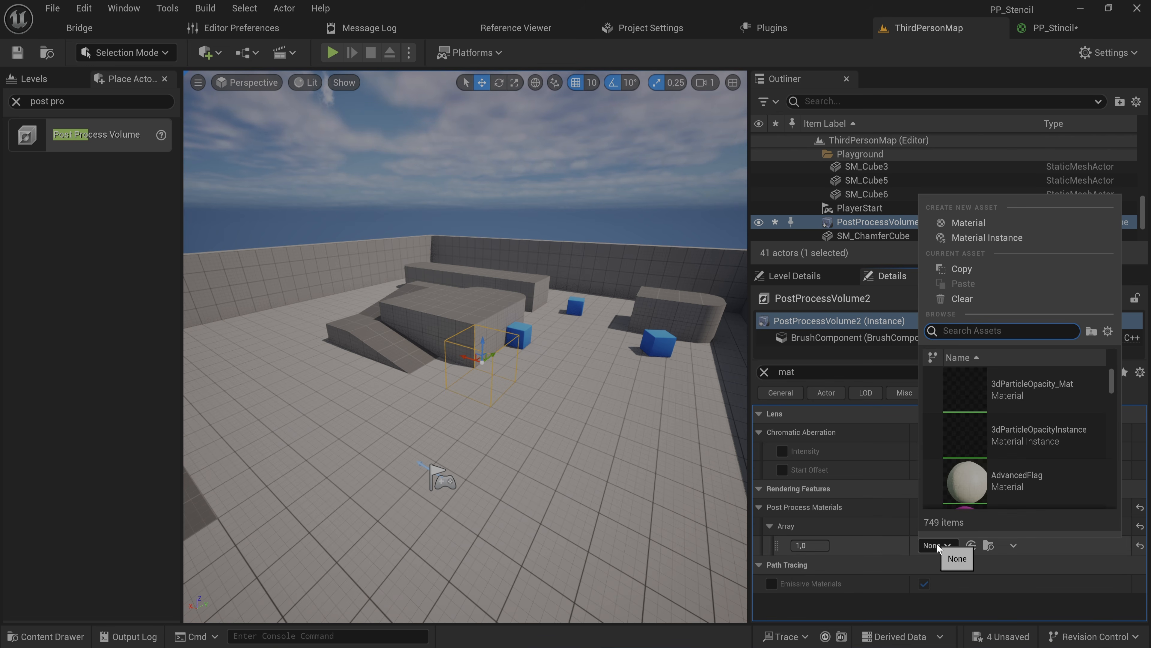
{"action": "type", "text": "pp_"}
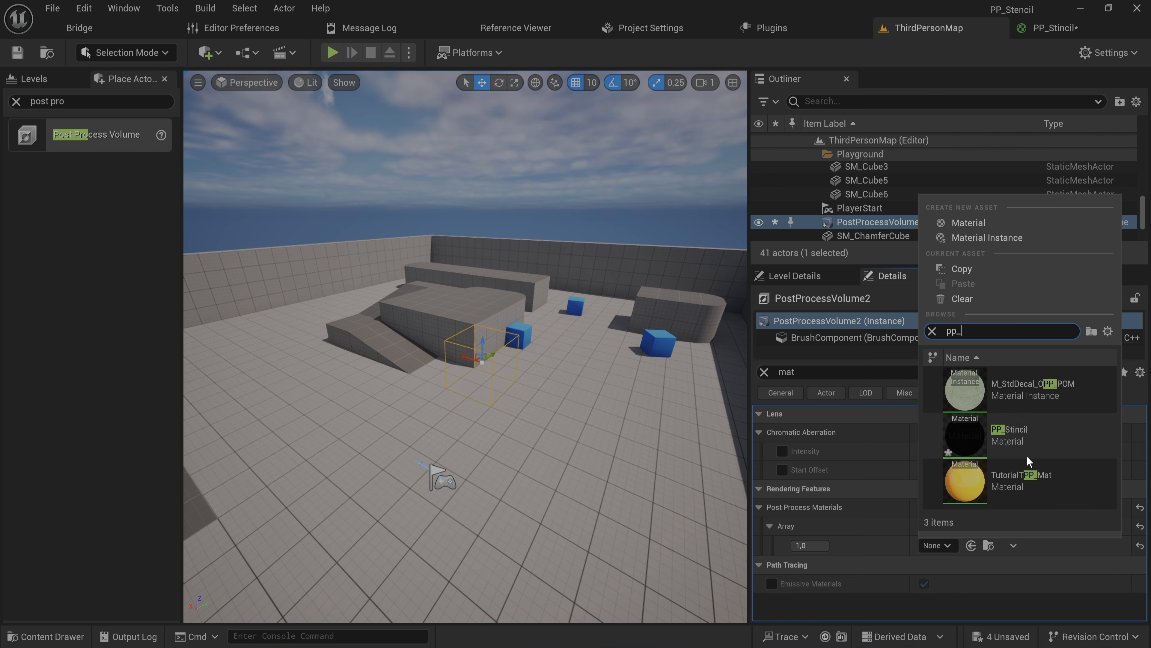
{"action": "left_click", "coordinate": [1030, 442]}
Step: Enable Infinite Extent (Unbound) on the post process volume so the material affects the whole level
{"action": "right_click_drag", "start_coordinate": [586, 432], "coordinate": [575, 437]}
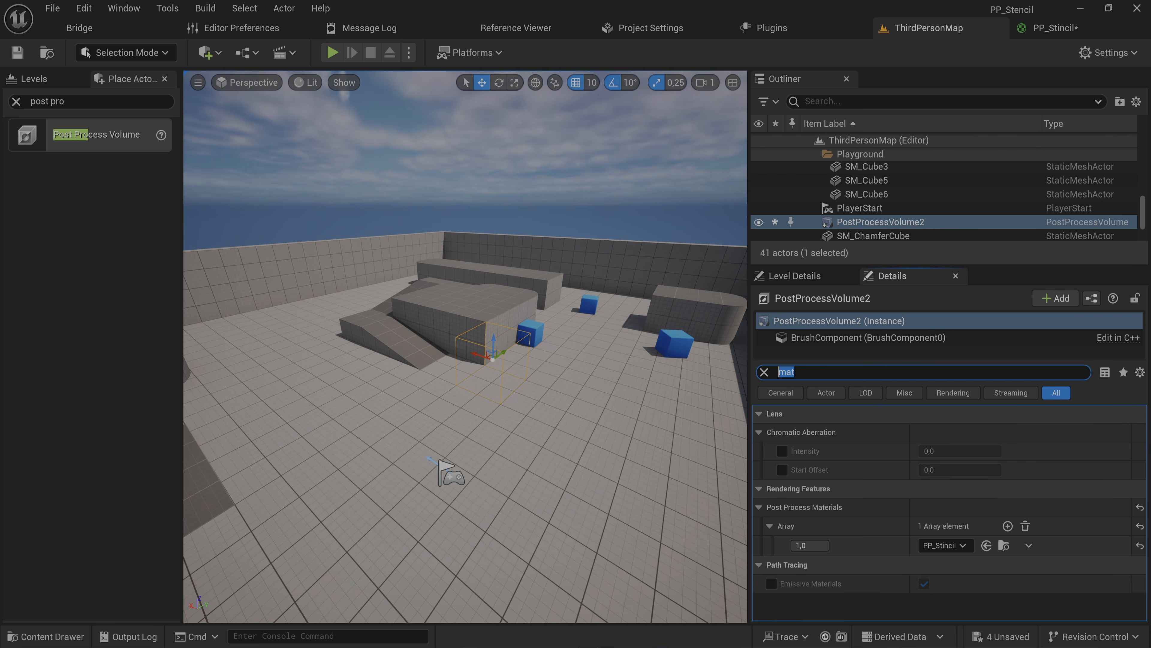
{"action": "type", "text": "nd"}
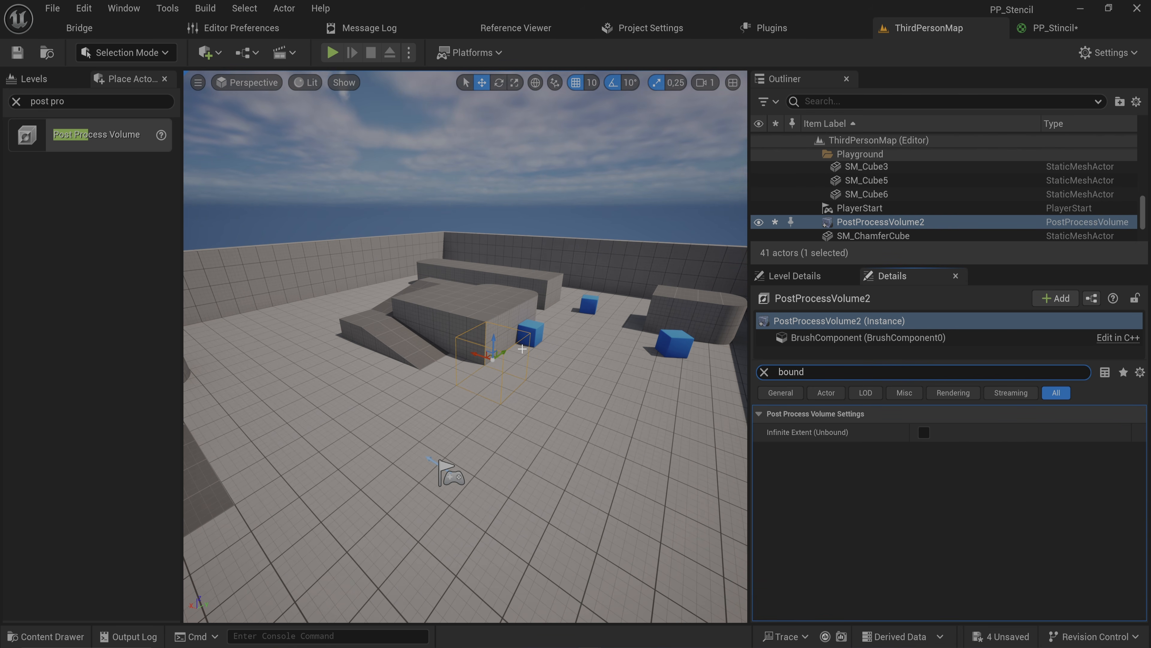
{"action": "left_click", "coordinate": [924, 432]}
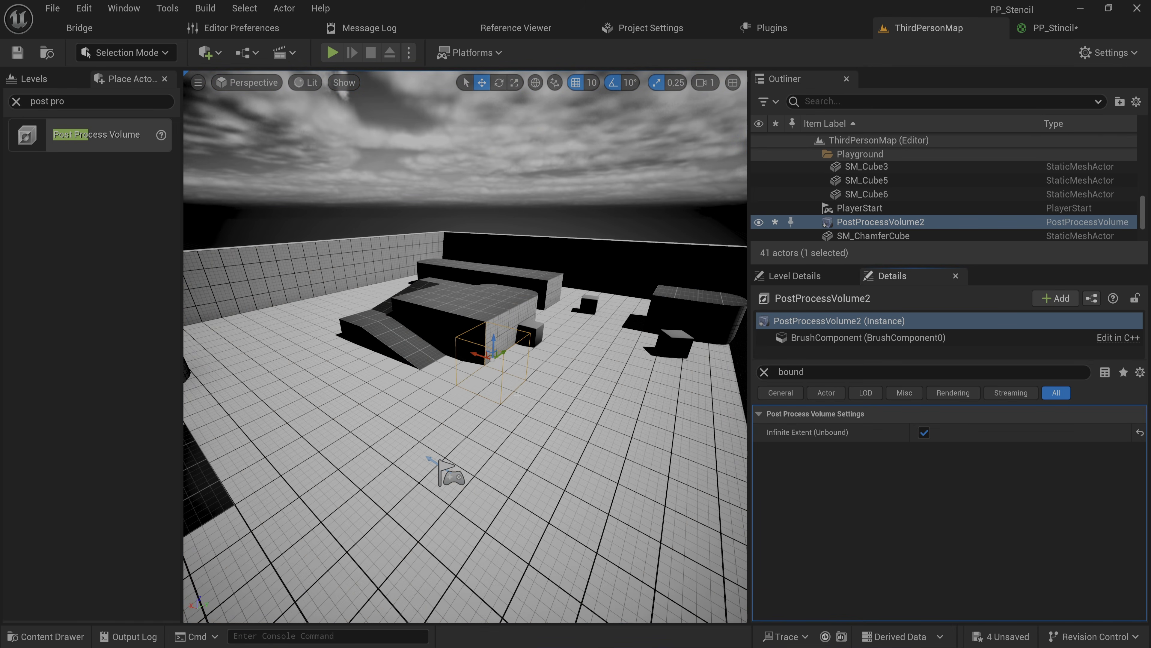
{"action": "scroll", "coordinate": [568, 385], "scroll_direction": "up", "scroll_amount": 4}
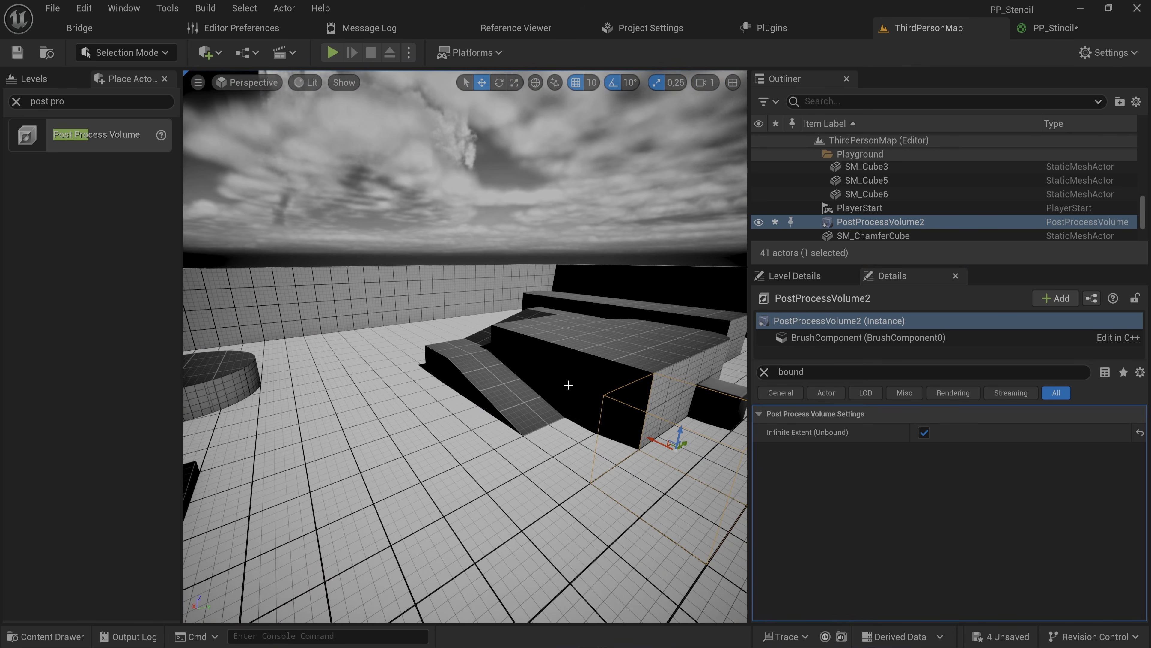
{"action": "right_click_drag", "start_coordinate": [570, 394], "coordinate": [638, 427]}
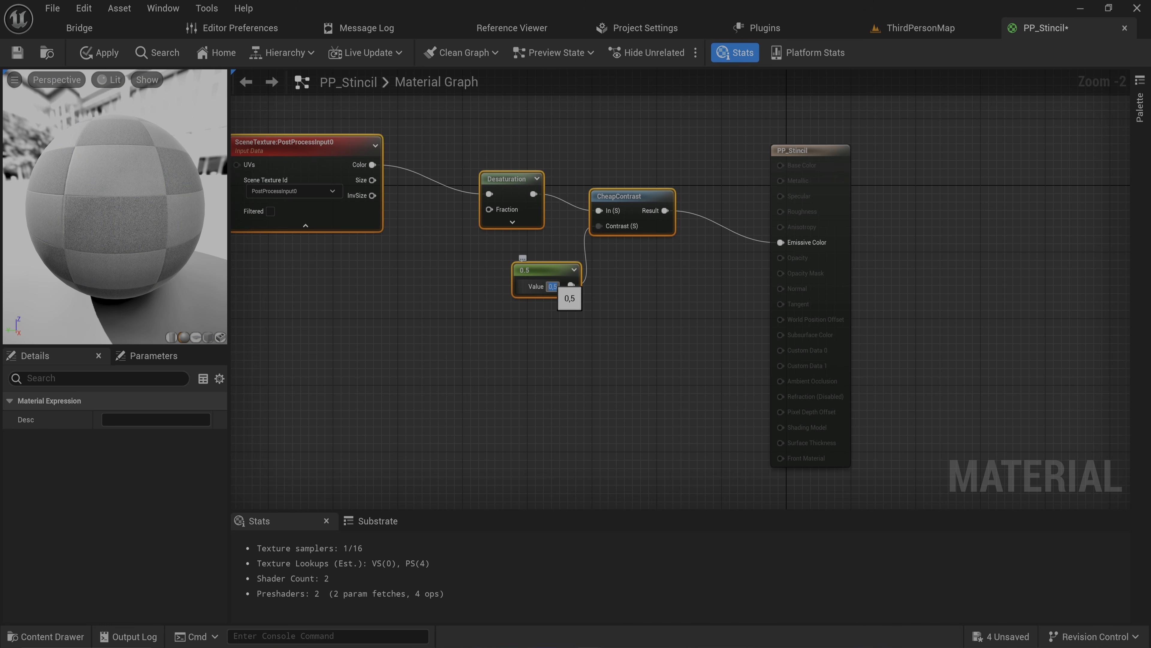
Step: Set the CheapContrast constant in PP_Stincil to 0.5, apply the material, and return to ThirdPersonMap
{"action": "left_click", "coordinate": [553, 286]}
{"action": "left_click", "coordinate": [102, 54]}
{"action": "left_click", "coordinate": [920, 27]}
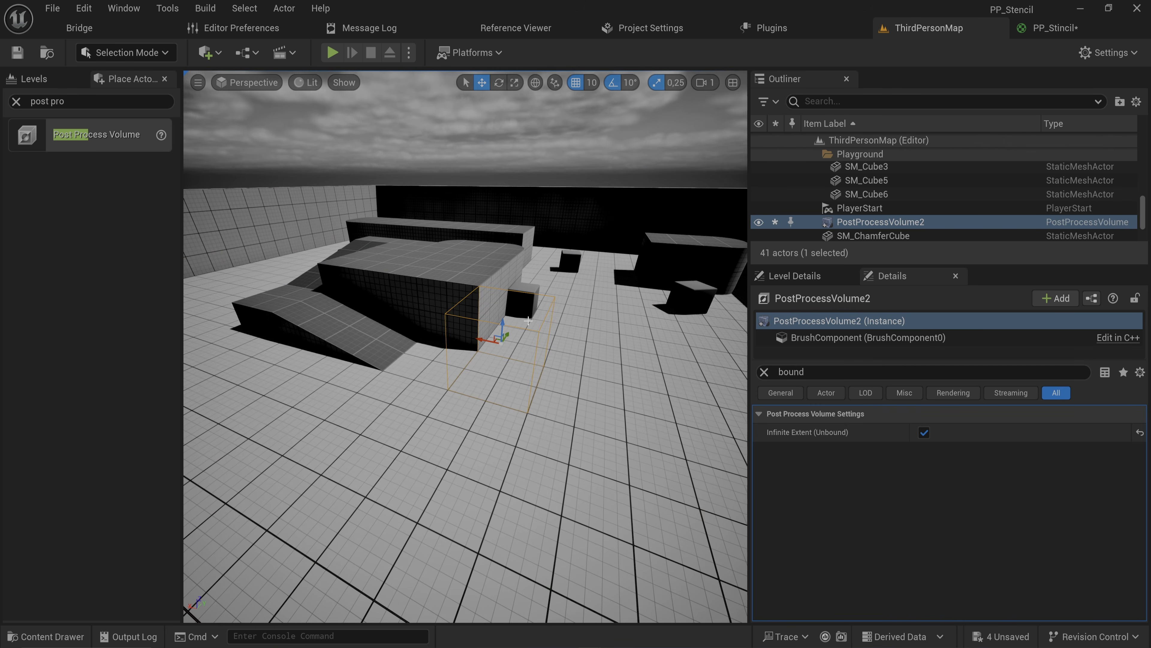
Step: Move the SM_ChamferCube beside the large block out onto the open floor
{"action": "right_click_drag", "start_coordinate": [653, 286], "coordinate": [543, 271]}
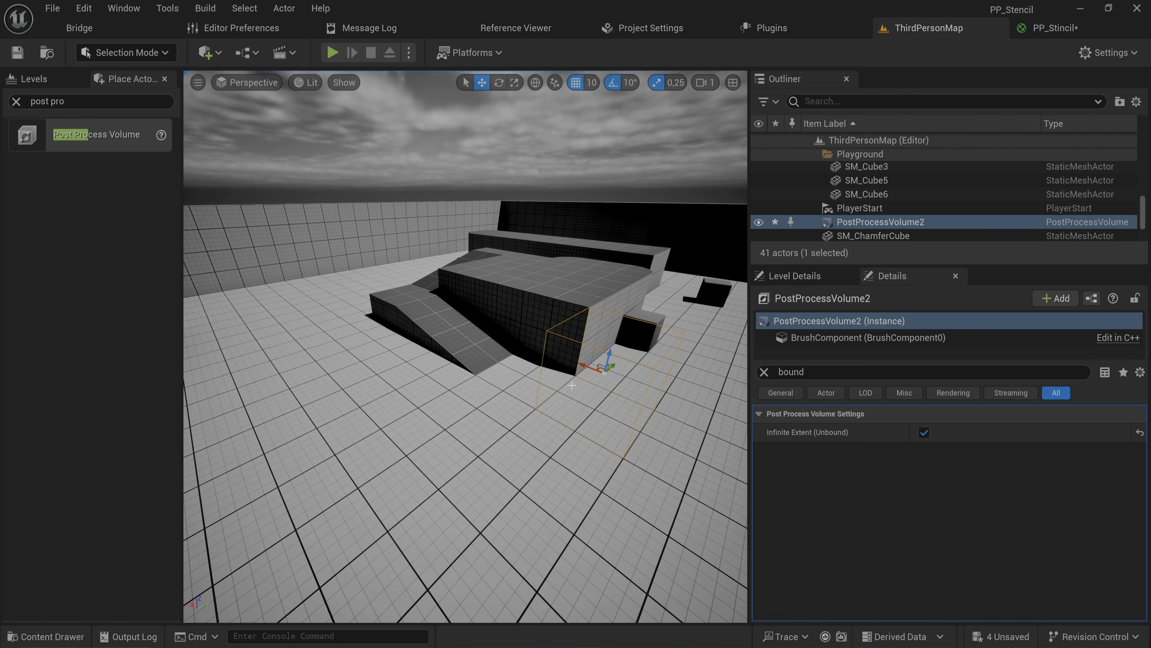
{"action": "right_click_drag", "start_coordinate": [500, 387], "coordinate": [501, 376]}
{"action": "left_click", "coordinate": [416, 355]}
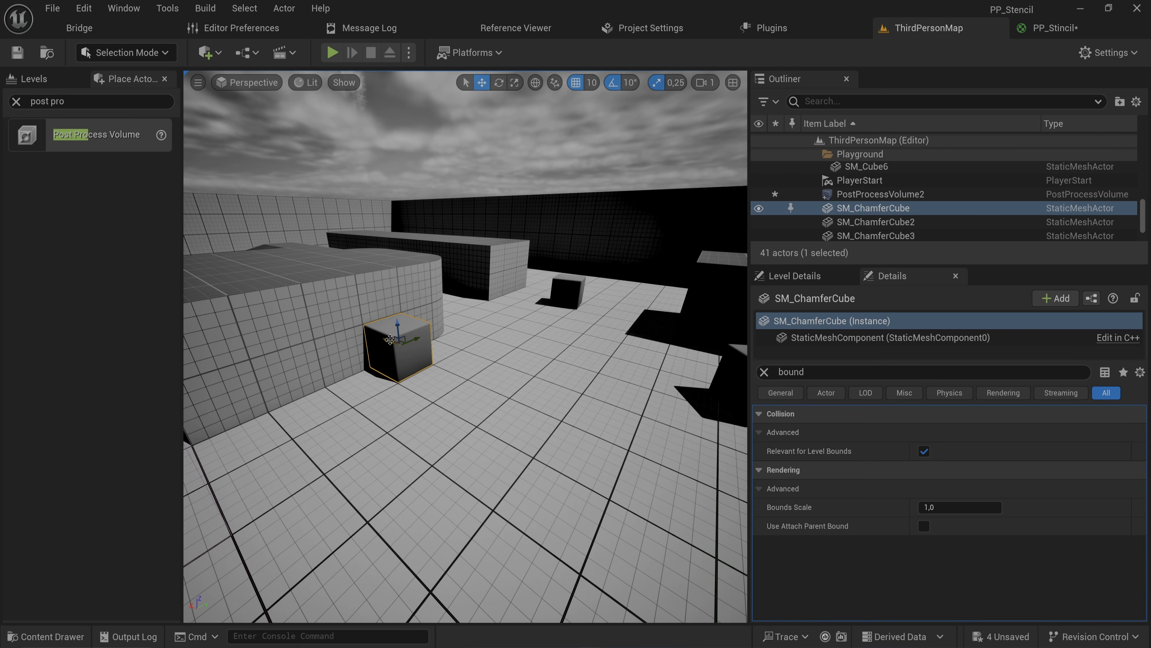
{"action": "left_click_drag", "start_coordinate": [390, 340], "coordinate": [526, 396]}
{"action": "left_click", "coordinate": [386, 300]}
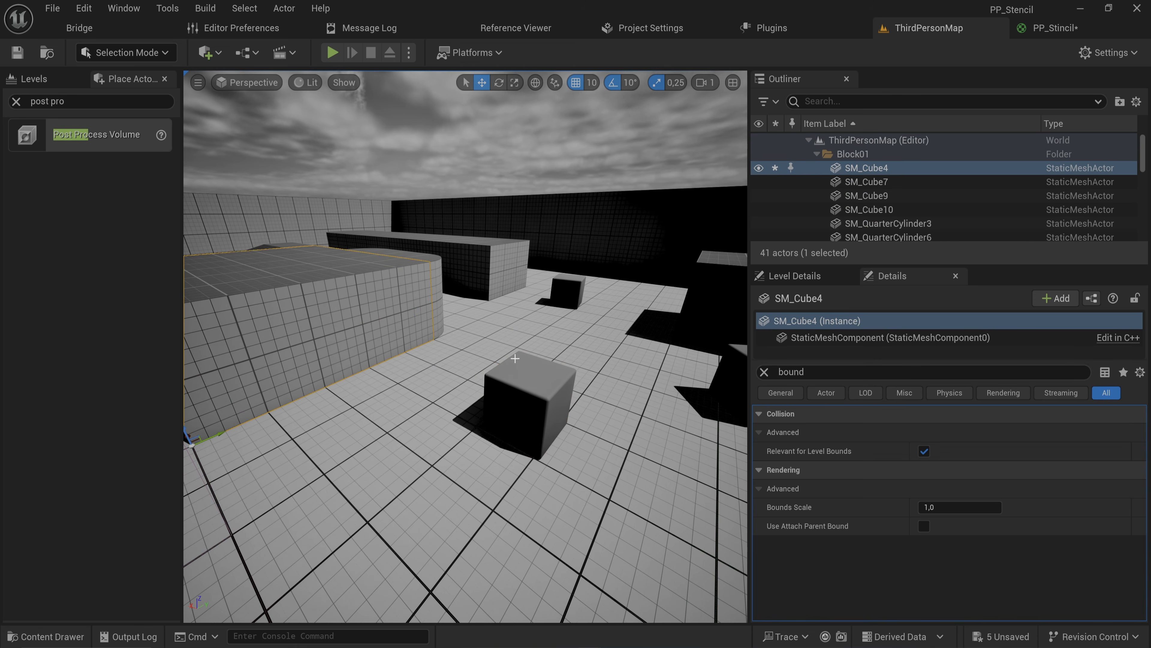
Step: Enable Render CustomDepth Pass on SM_ChamferCube and set its CustomDepth Stencil Value to 1
{"action": "right_click_drag", "start_coordinate": [466, 348], "coordinate": [499, 363]}
{"action": "left_click", "coordinate": [499, 367]}
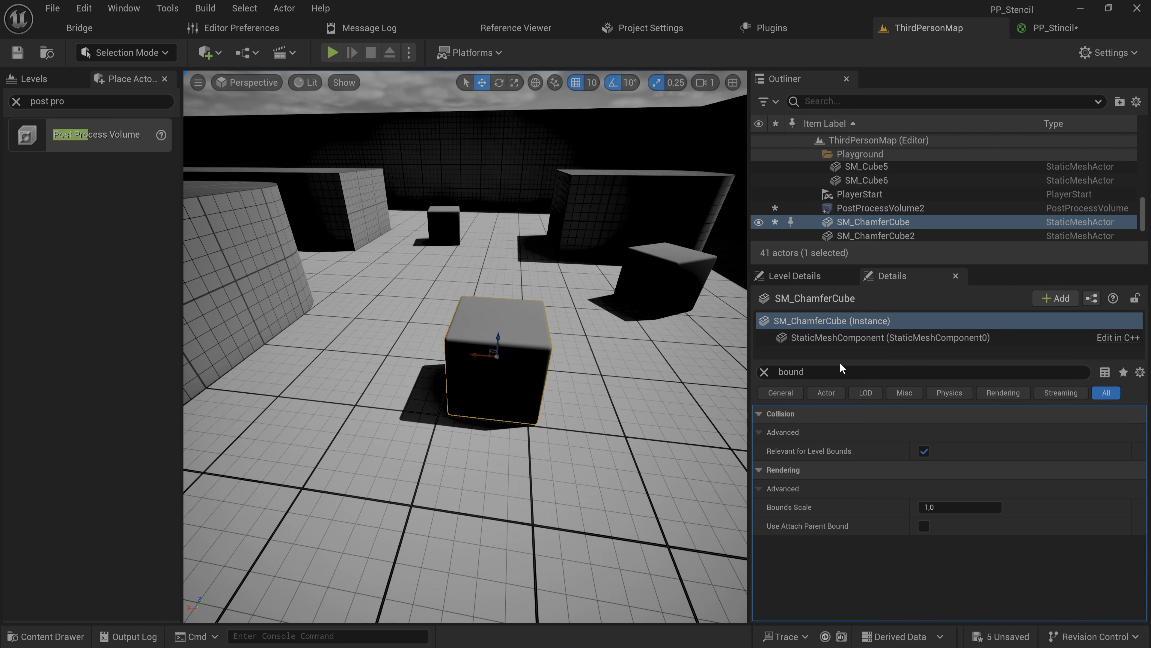
{"action": "key", "text": "ctrl+f"}
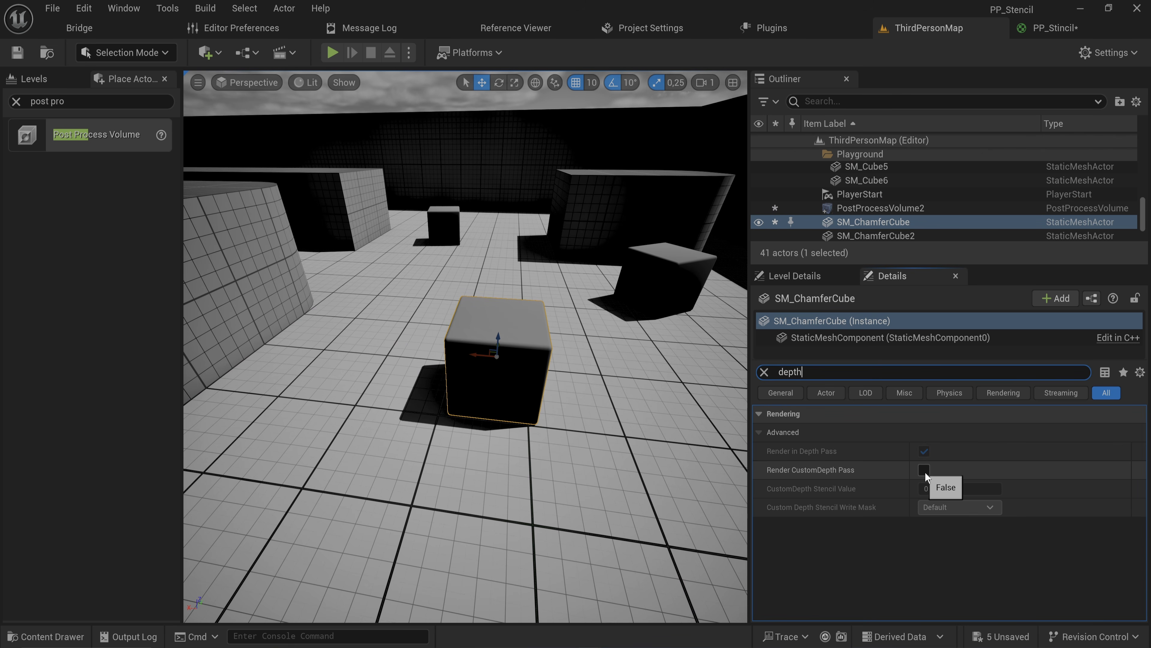
{"action": "left_click", "coordinate": [924, 470]}
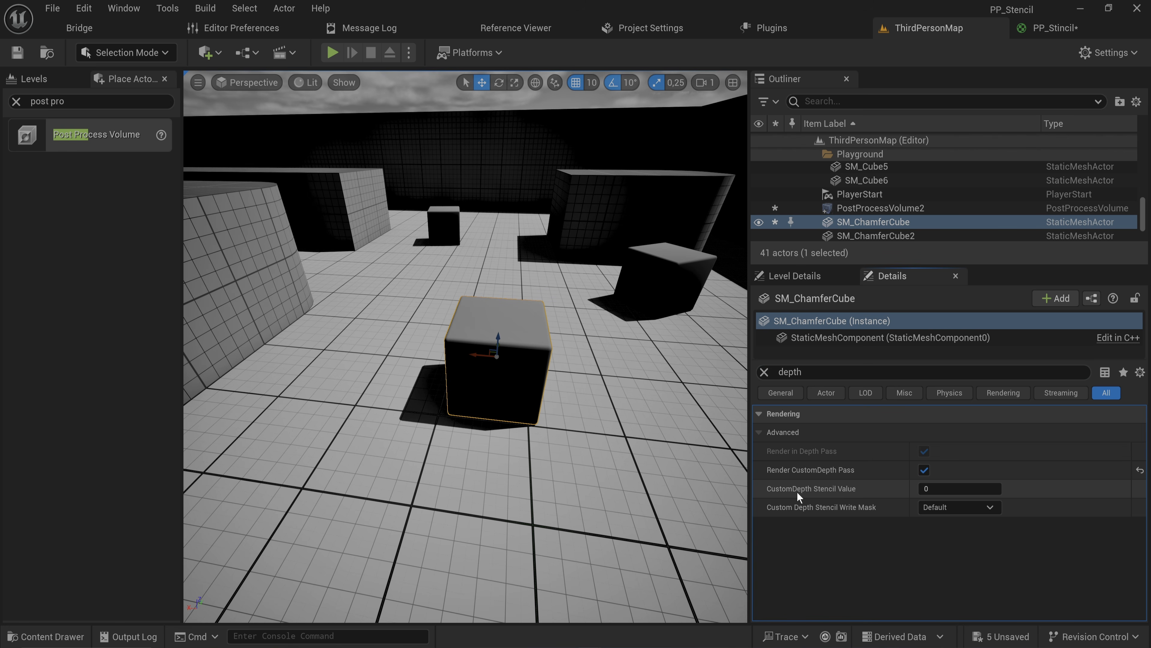
{"action": "left_click", "coordinate": [946, 490]}
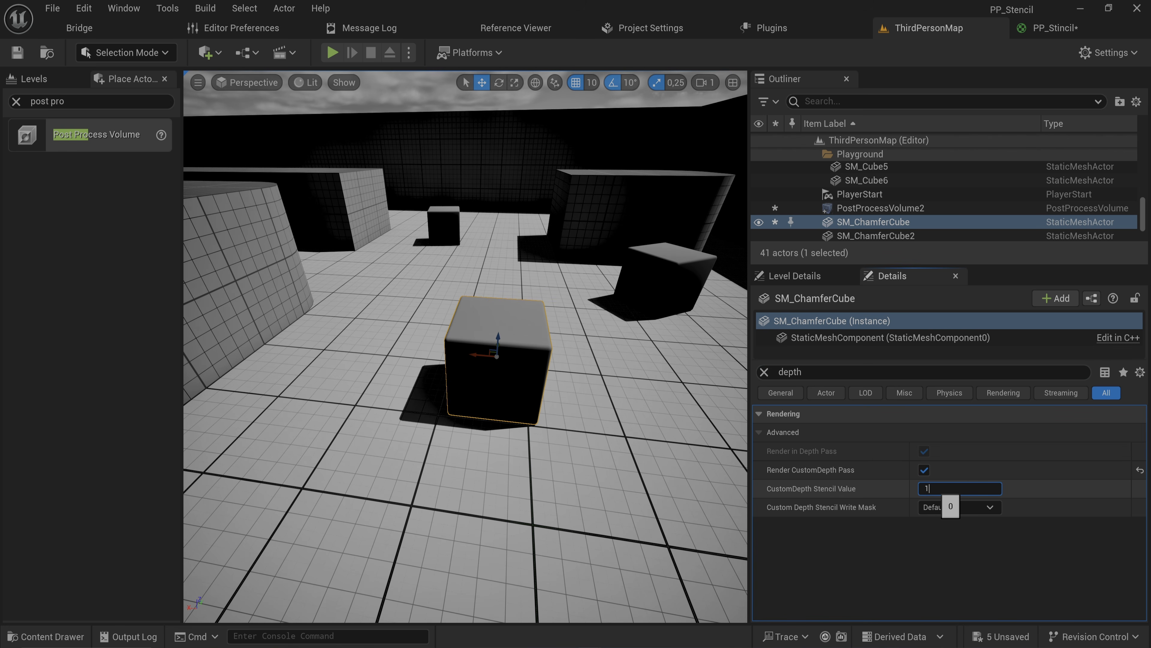
Step: Enable Render CustomDepth Pass on SM_ChamferCube3 and set its CustomDepth Stencil Value to 2
{"action": "left_click", "coordinate": [677, 290]}
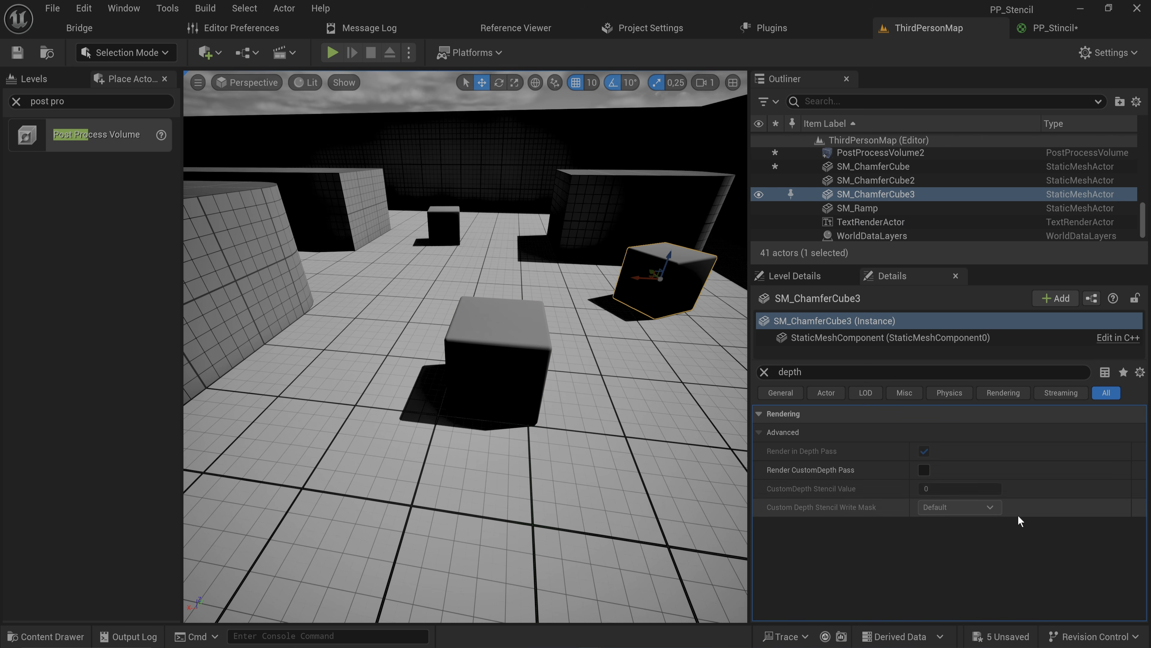
{"action": "left_click", "coordinate": [924, 469]}
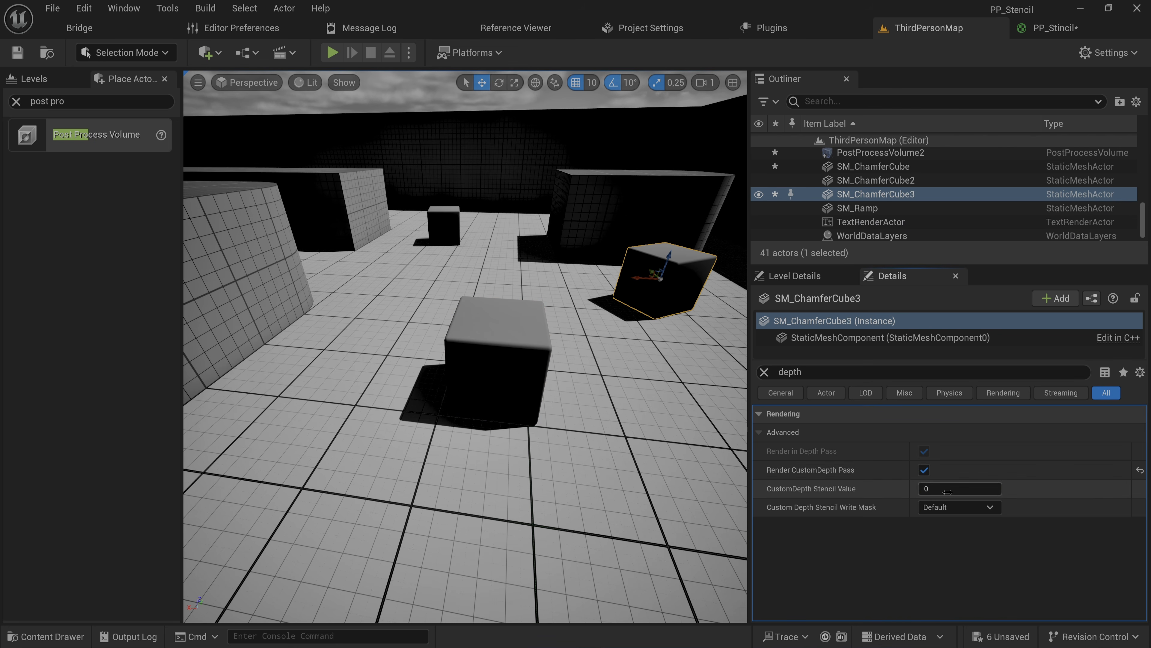
{"action": "left_click", "coordinate": [926, 488]}
Step: Enable Render CustomDepth Pass on SM_ChamferCube2 and set its CustomDepth Stencil Value to 3
{"action": "left_click", "coordinate": [443, 227]}
{"action": "left_click", "coordinate": [924, 470]}
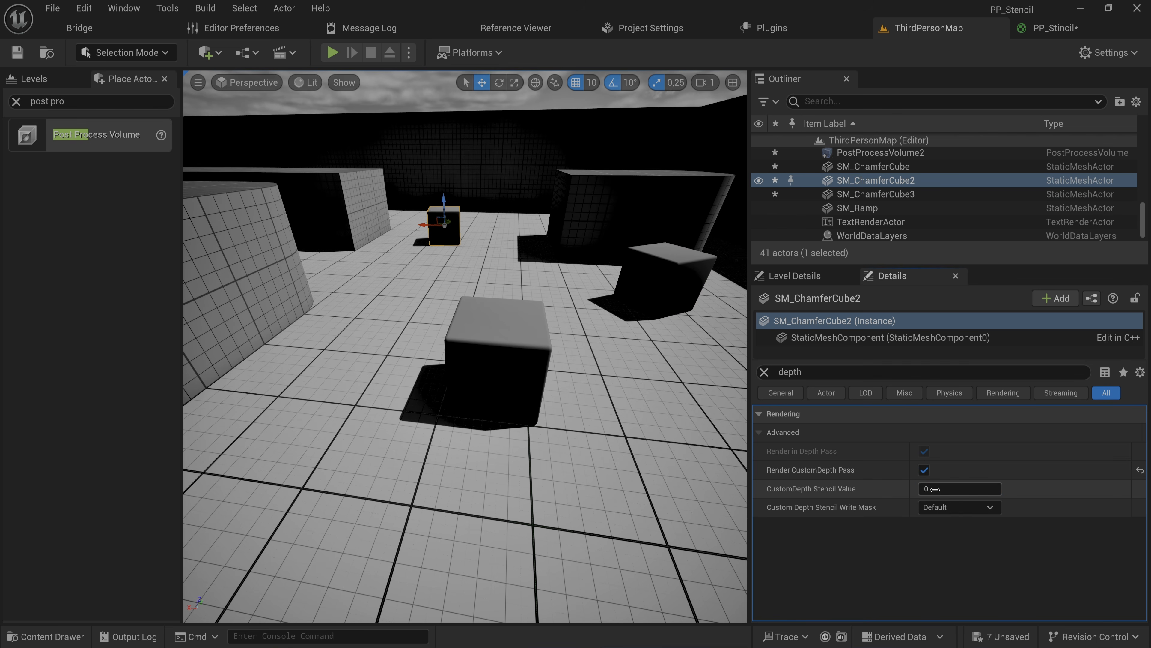
{"action": "left_click", "coordinate": [927, 488]}
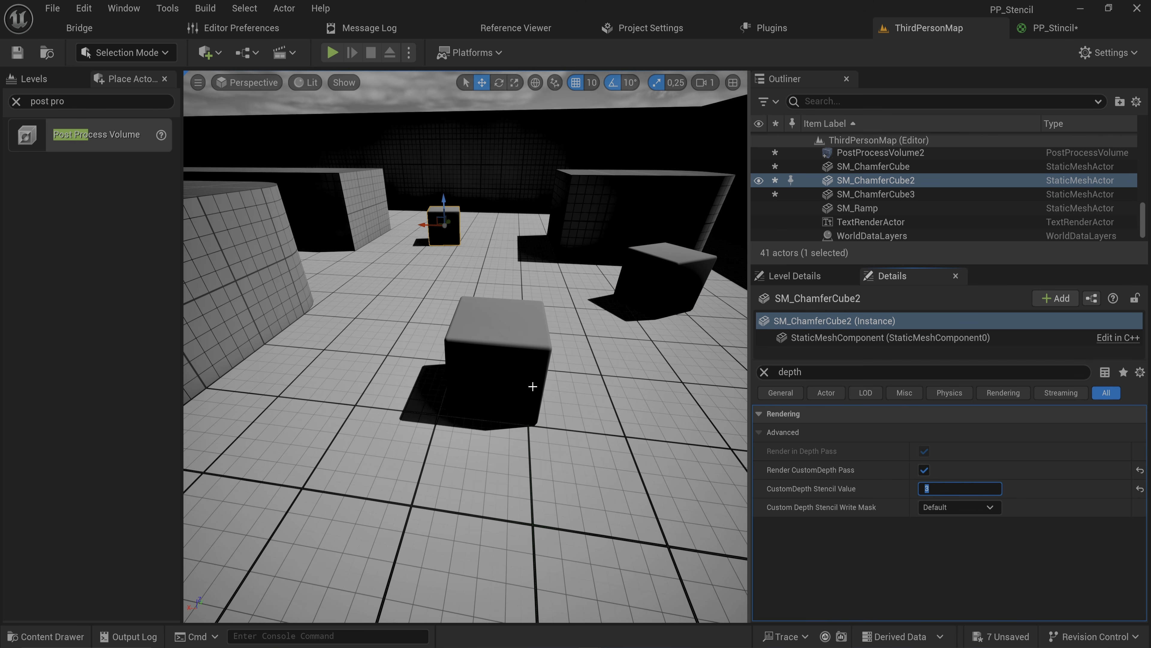
Step: Display the Custom Depth buffer visualization in the viewport and examine the three cubes
{"action": "left_click", "coordinate": [302, 82]}
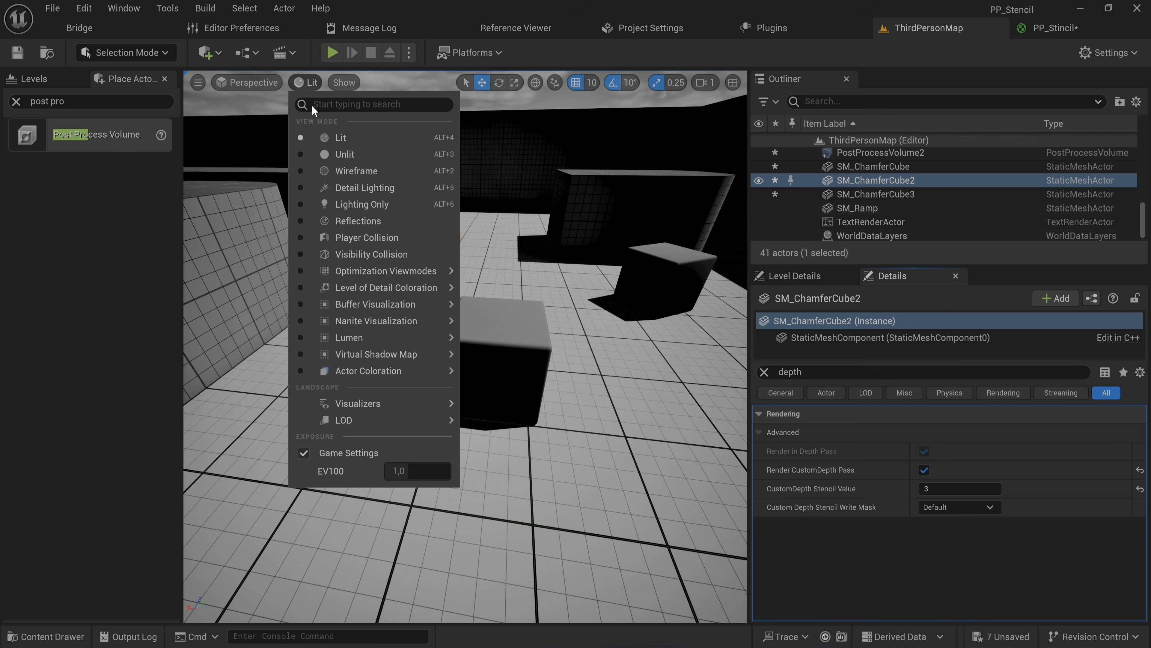
{"action": "mouse_move", "coordinate": [375, 304]}
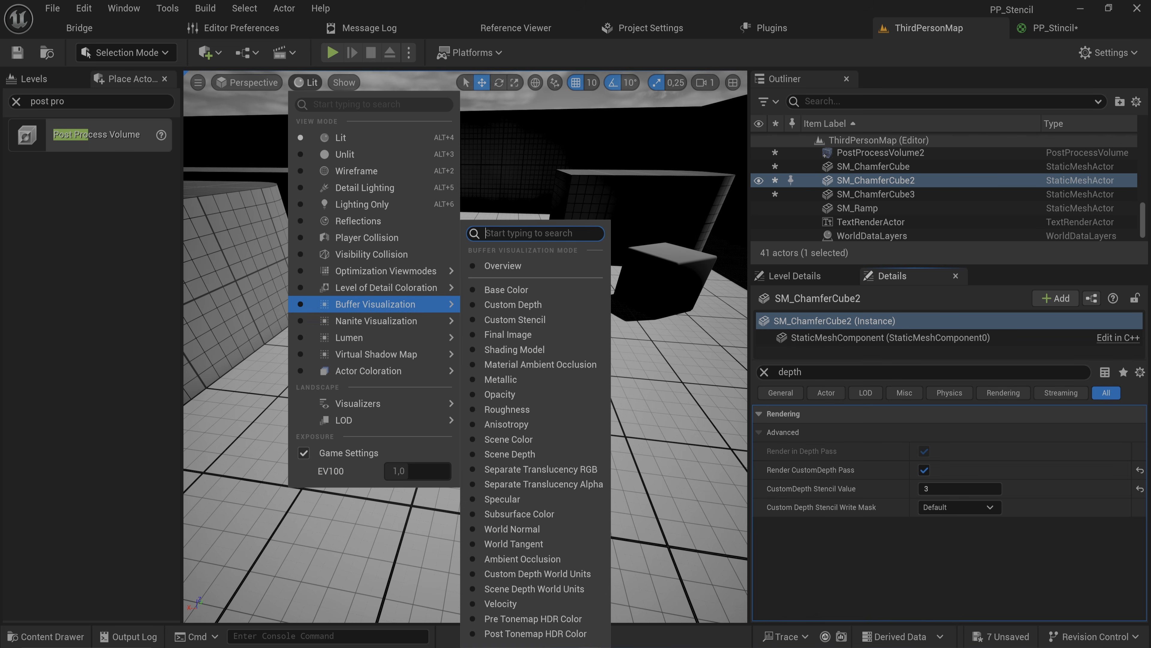
{"action": "type", "text": "cus"}
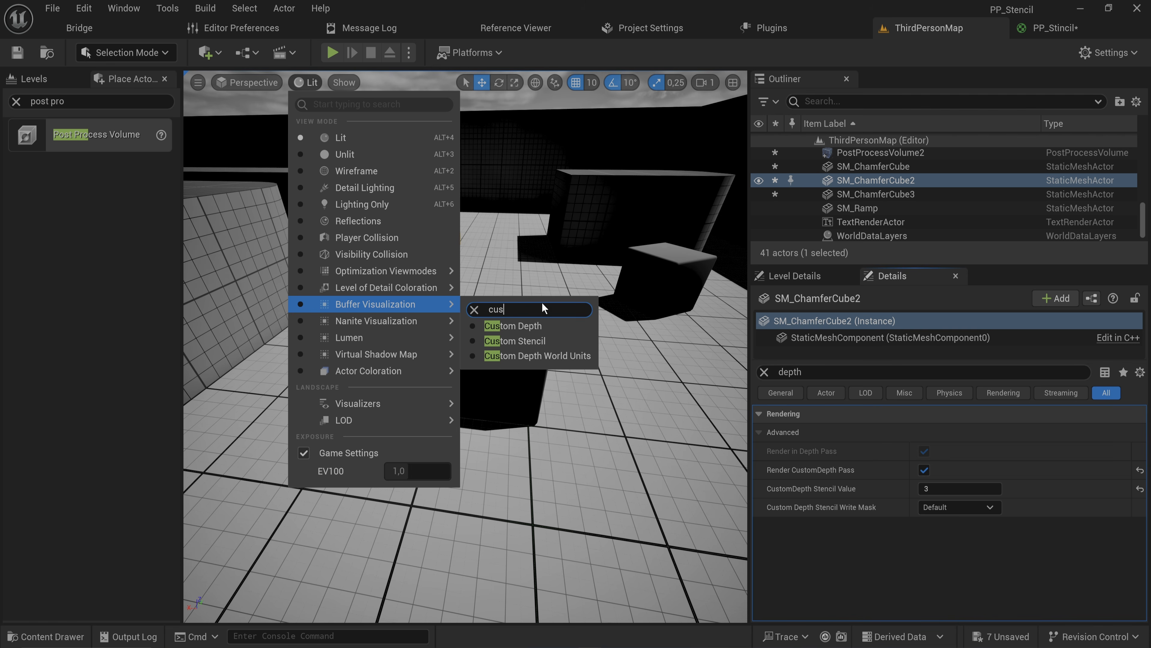
{"action": "left_click", "coordinate": [549, 325]}
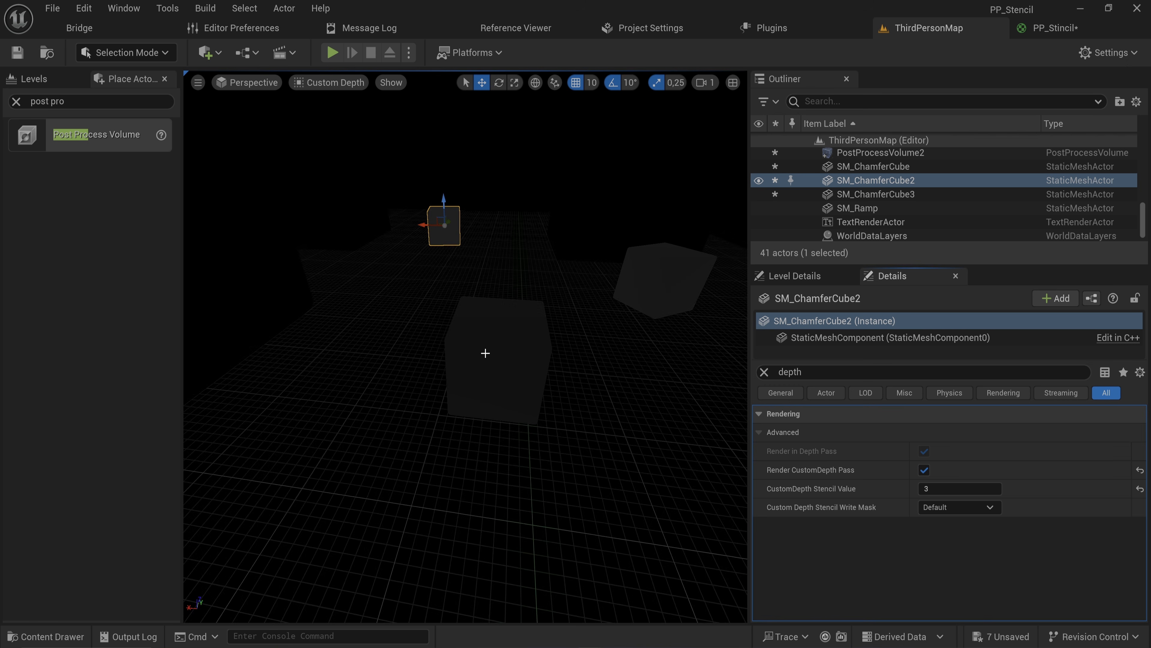
{"action": "right_click_drag", "start_coordinate": [485, 353], "coordinate": [548, 299]}
Step: Switch the buffer visualization to Custom Stencil and check the stencil IDs on the three cubes
{"action": "left_click", "coordinate": [335, 83]}
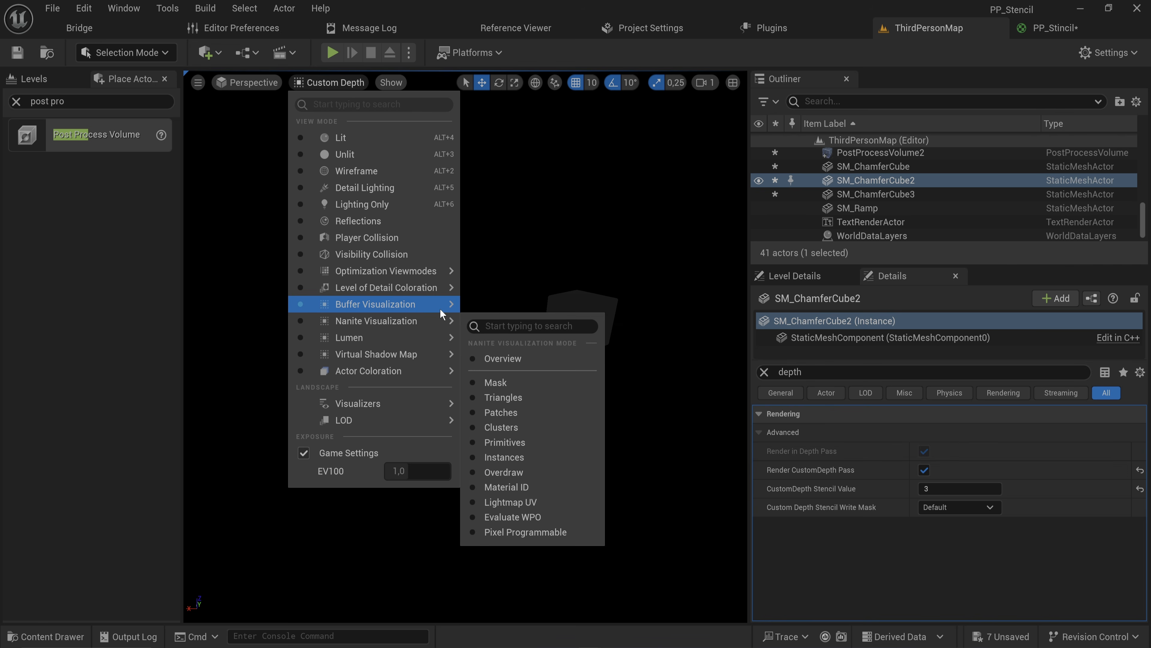
{"action": "mouse_move", "coordinate": [449, 304]}
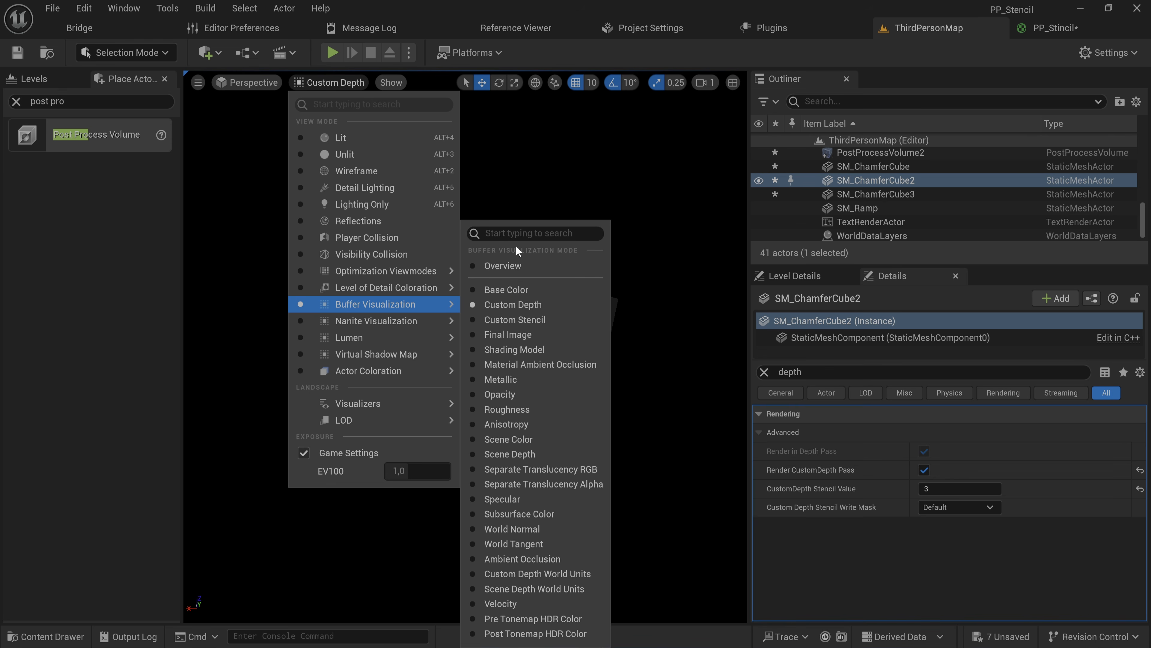
{"action": "left_click", "coordinate": [530, 320]}
{"action": "mouse_move", "coordinate": [419, 384]}
{"action": "right_mouse_down"}
{"action": "mouse_move", "coordinate": [419, 402]}
{"action": "mouse_move", "coordinate": [396, 392]}
{"action": "mouse_move", "coordinate": [411, 399]}
{"action": "mouse_move", "coordinate": [418, 383]}
{"action": "right_mouse_up"}
{"action": "key", "text": "d"}
{"action": "key", "text": "a"}
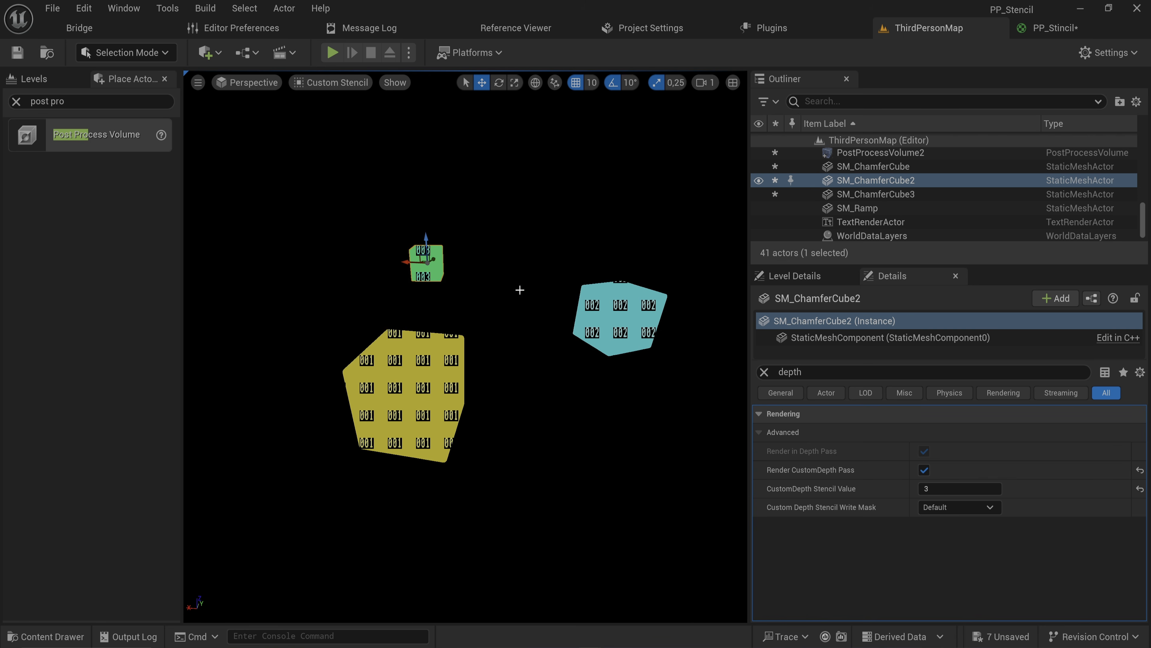
Step: In the PP_Stincil graph, move the material output node farther away from CheapContrast to make room for more nodes
{"action": "left_click", "coordinate": [1050, 30]}
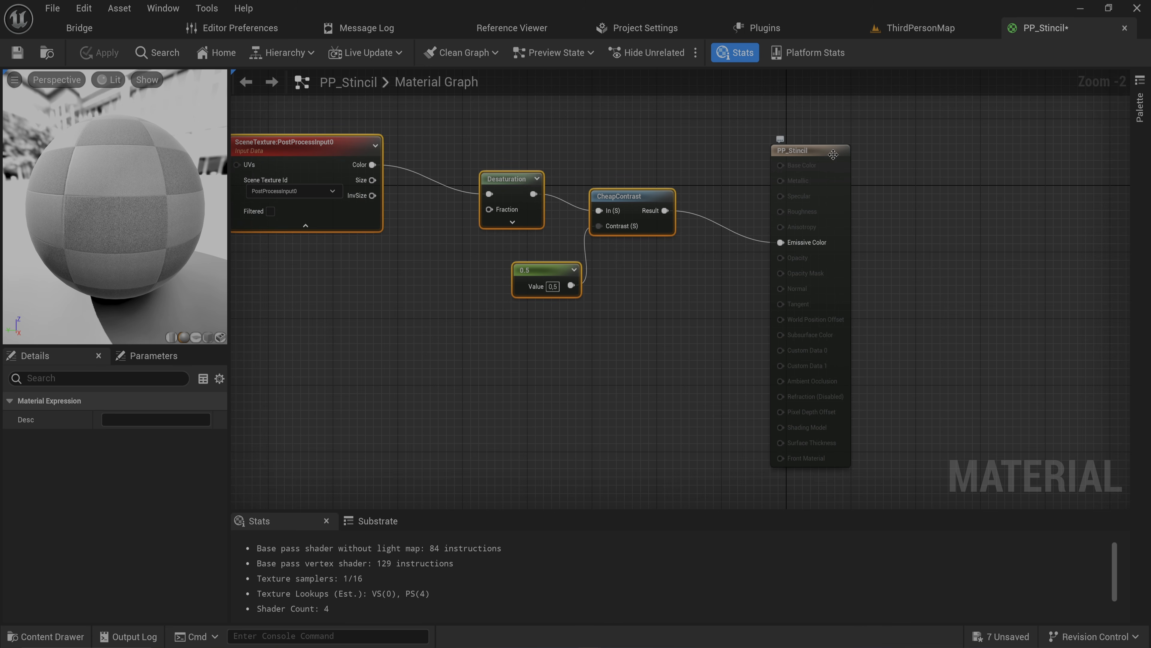
{"action": "left_click_drag", "start_coordinate": [834, 154], "coordinate": [945, 128]}
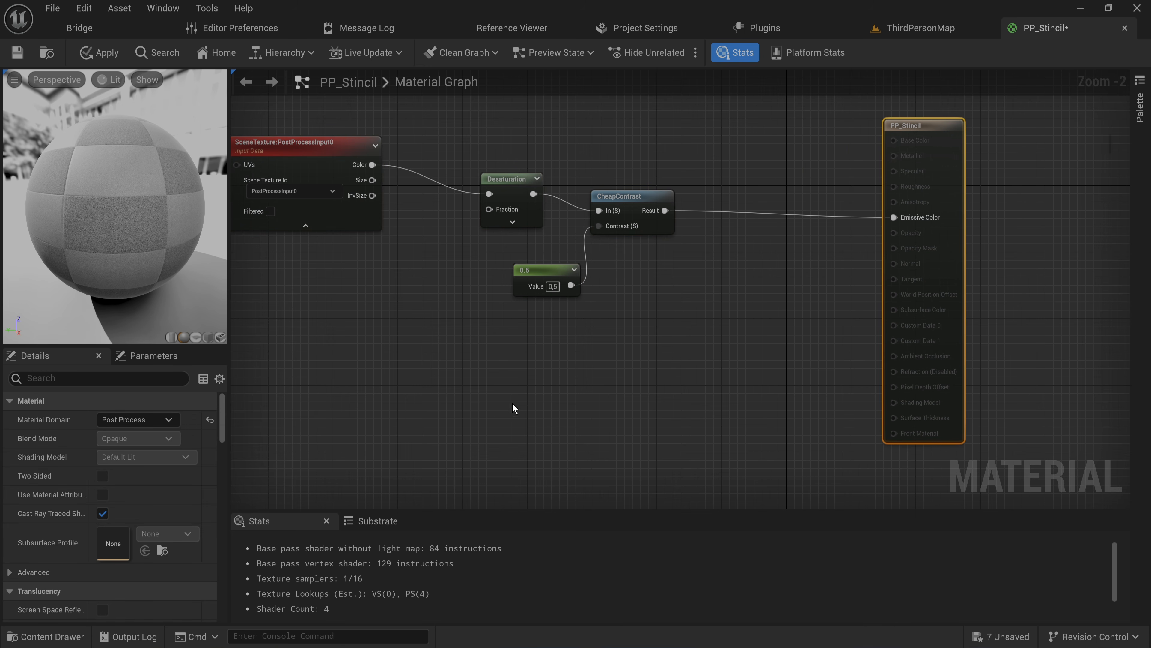
{"action": "scroll", "coordinate": [578, 341], "scroll_direction": "down", "scroll_amount": 1}
{"action": "left_click_drag", "start_coordinate": [647, 348], "coordinate": [534, 167]}
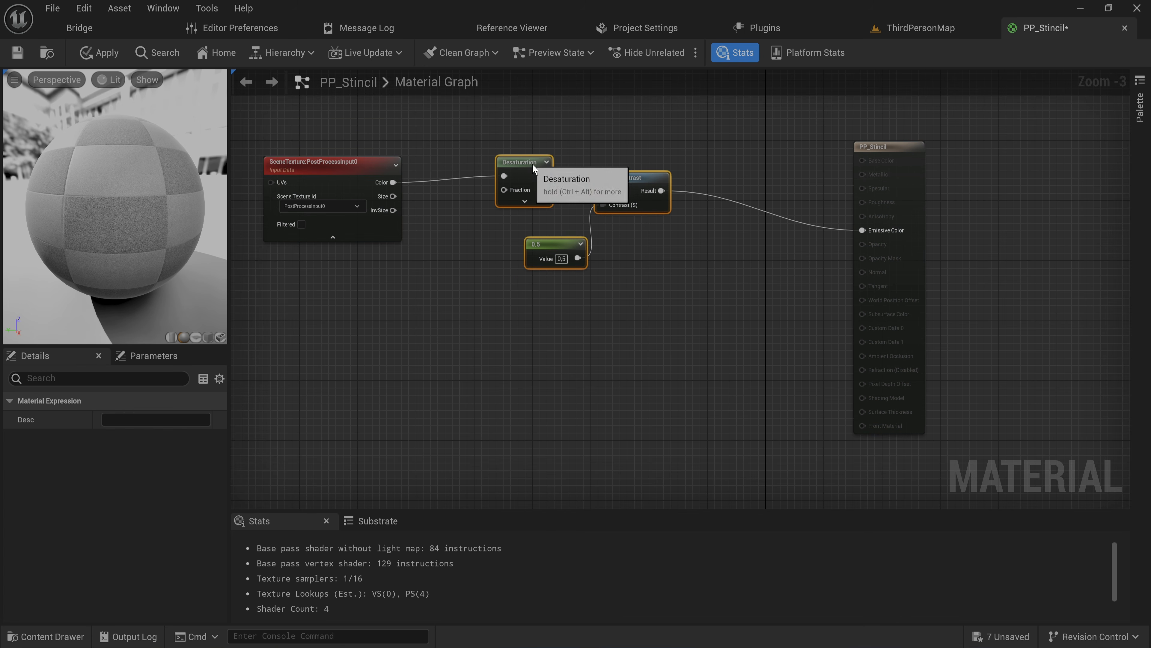
Step: Duplicate the PostProcessInput0 SceneTexture node, place the copy below the original, and set its Scene Texture Id to CustomStencil
{"action": "left_click", "coordinate": [394, 265]}
{"action": "left_click", "coordinate": [340, 168]}
{"action": "right_click_drag", "start_coordinate": [360, 211], "coordinate": [421, 224]}
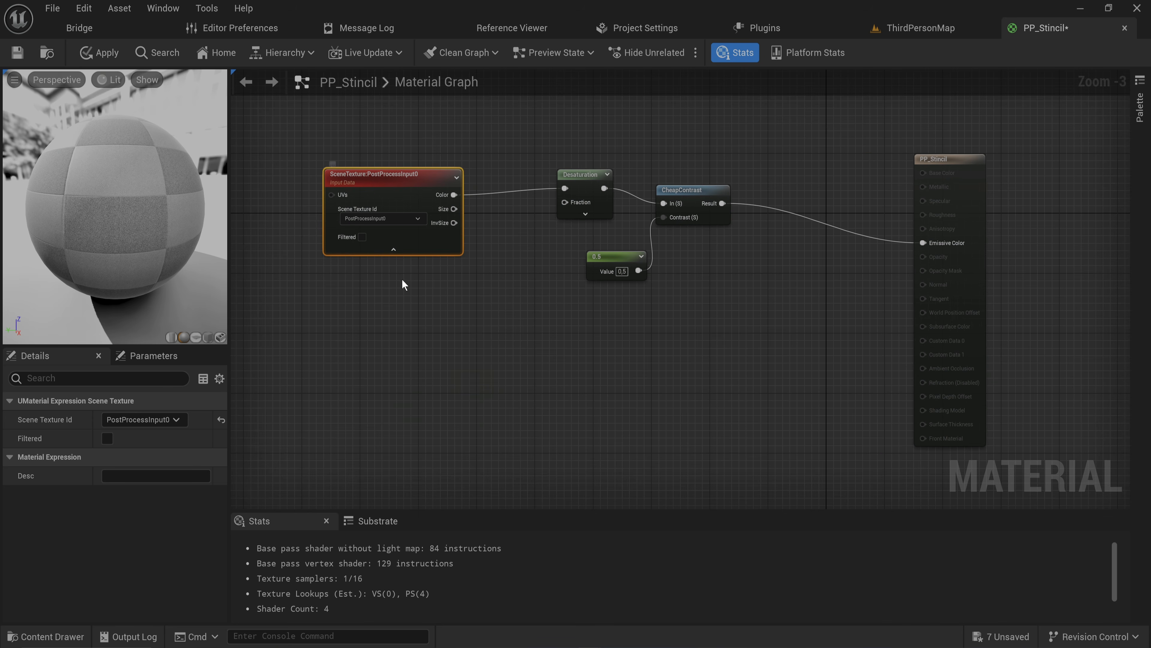
{"action": "key", "text": "ctrl+d"}
{"action": "left_click_drag", "start_coordinate": [370, 373], "coordinate": [311, 313]}
{"action": "left_click", "coordinate": [376, 346]}
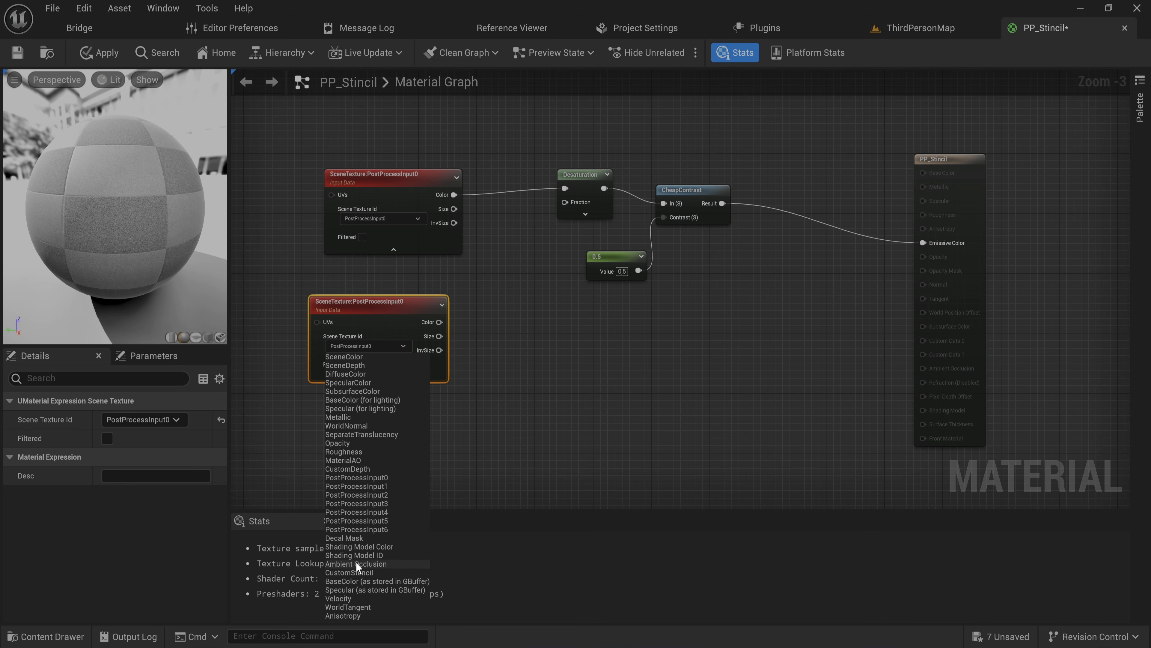
{"action": "left_click", "coordinate": [330, 573]}
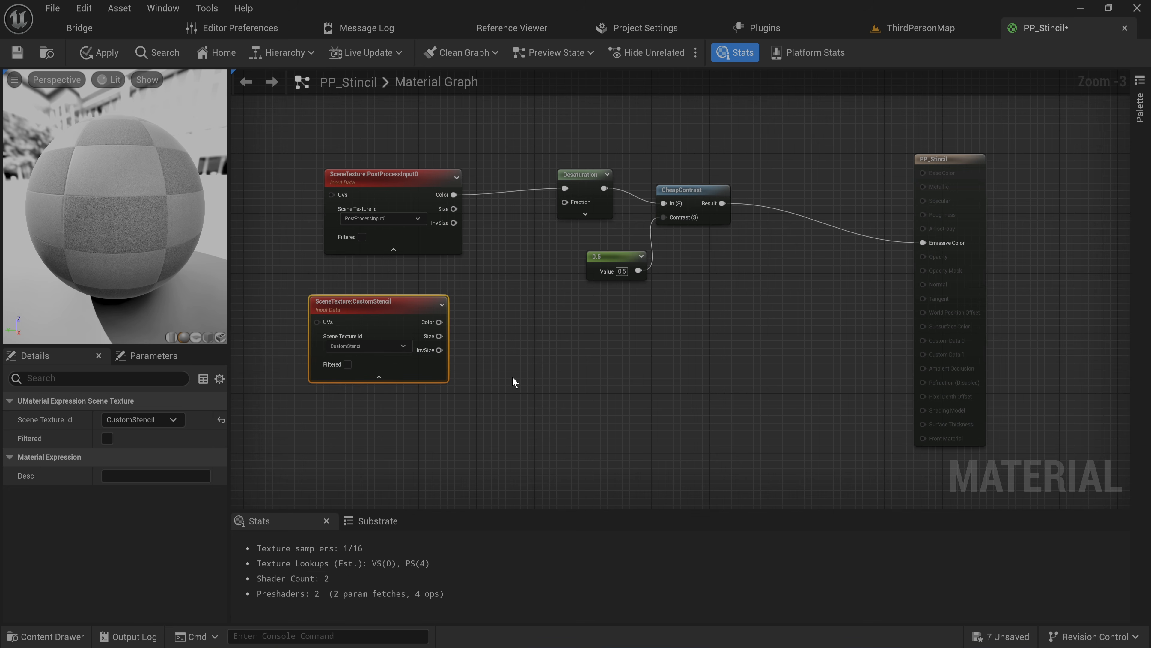
Step: Connect the CustomStencil node's Color output directly to Emissive Color and apply the material
{"action": "left_click_drag", "start_coordinate": [439, 322], "coordinate": [932, 239]}
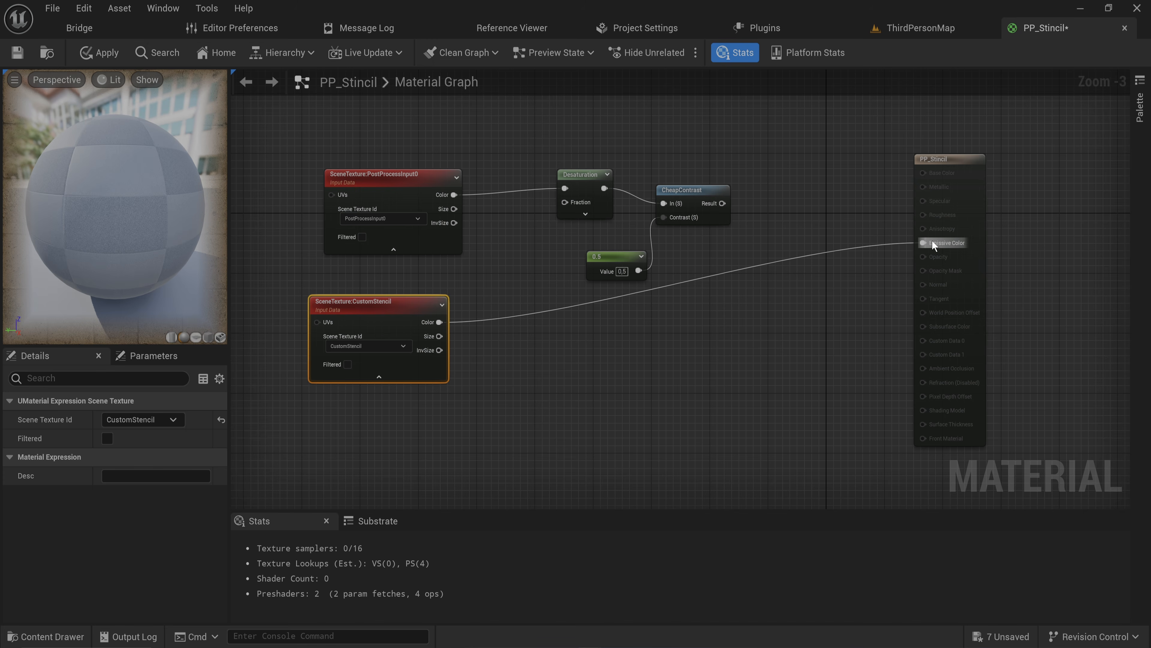
{"action": "left_click", "coordinate": [105, 51]}
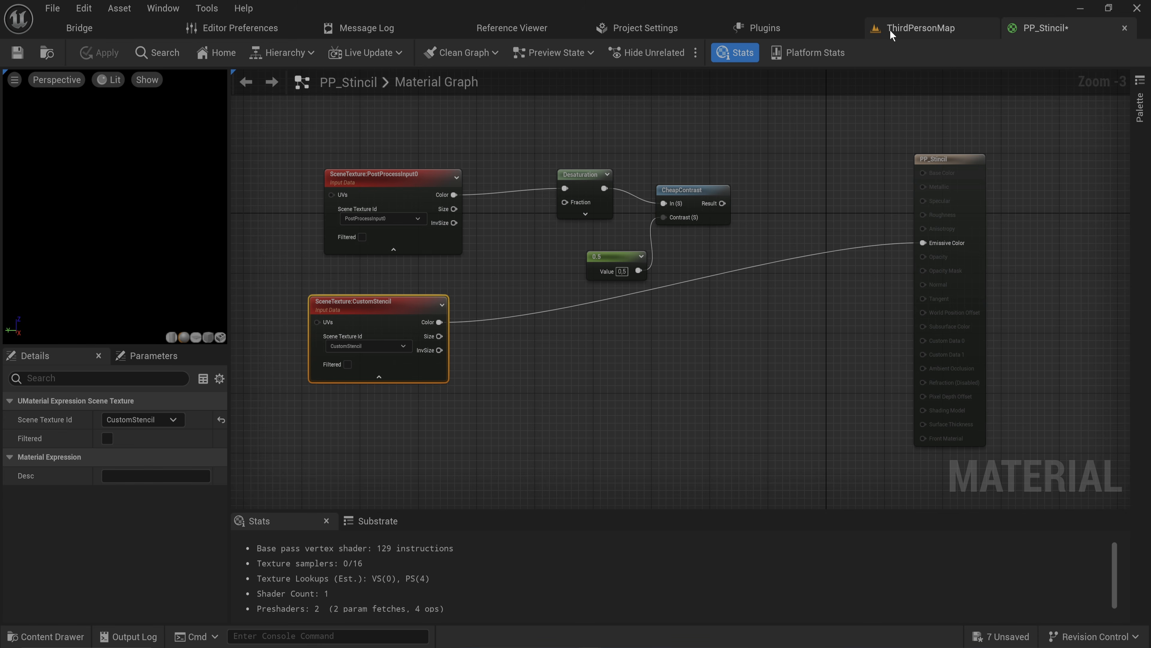
Step: Return the ThirdPersonMap viewport to the Lit view mode and frame the three cubes
{"action": "left_click", "coordinate": [920, 29]}
{"action": "left_click", "coordinate": [327, 83]}
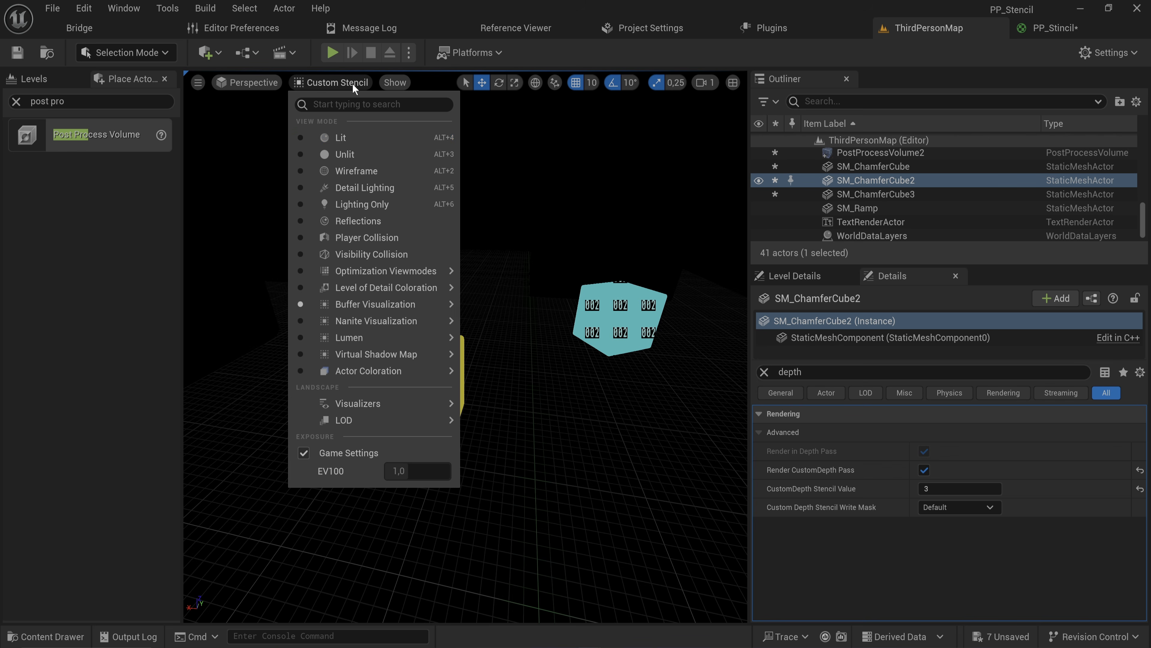
{"action": "left_click", "coordinate": [339, 138]}
{"action": "right_click_drag", "start_coordinate": [563, 330], "coordinate": [621, 322]}
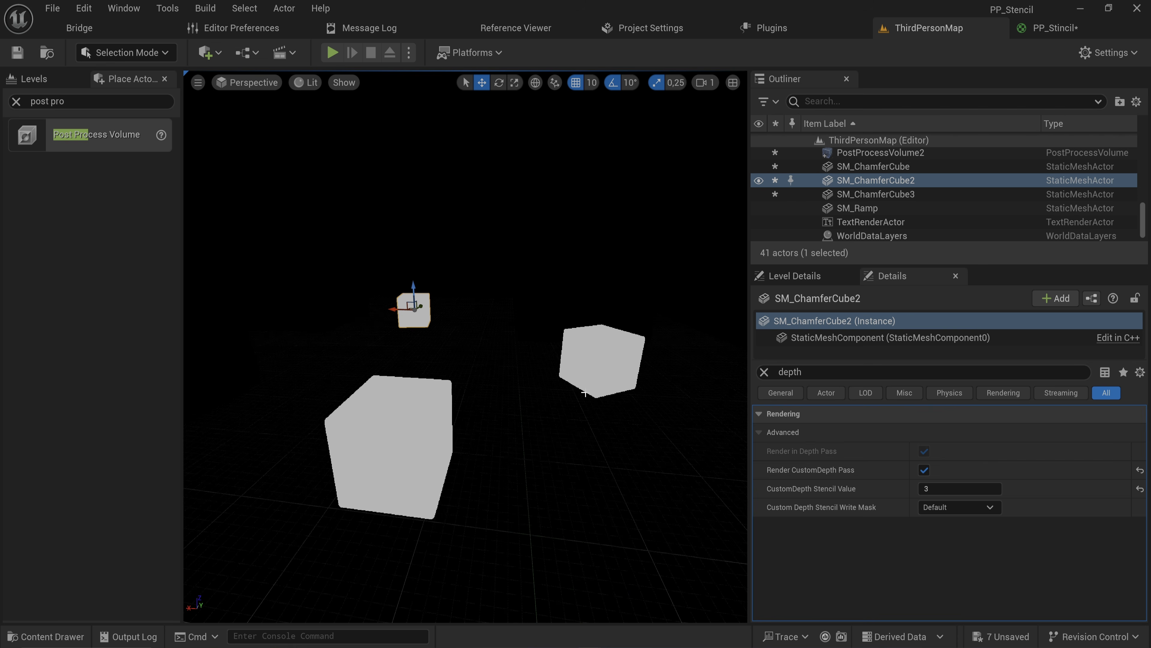
Step: Try a CustomDepth Stencil Value of 0 on SM_ChamferCube and set it back to 1
{"action": "left_click", "coordinate": [416, 416]}
{"action": "left_click", "coordinate": [962, 484]}
{"action": "type", "text": "0"}
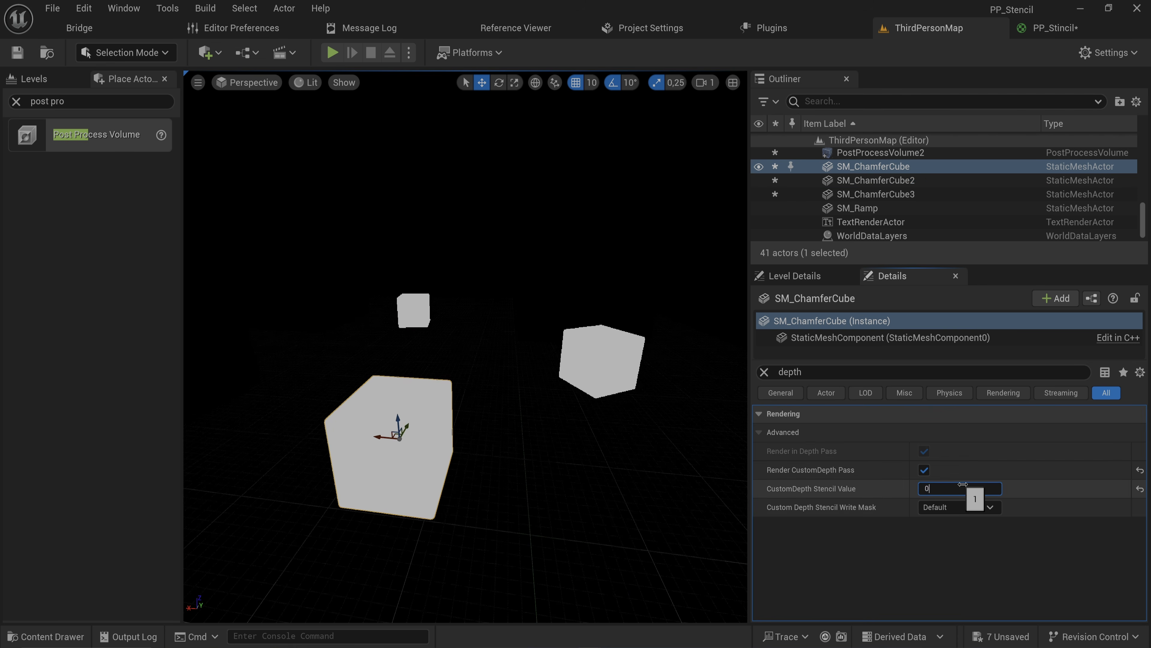
{"action": "key", "text": "Return"}
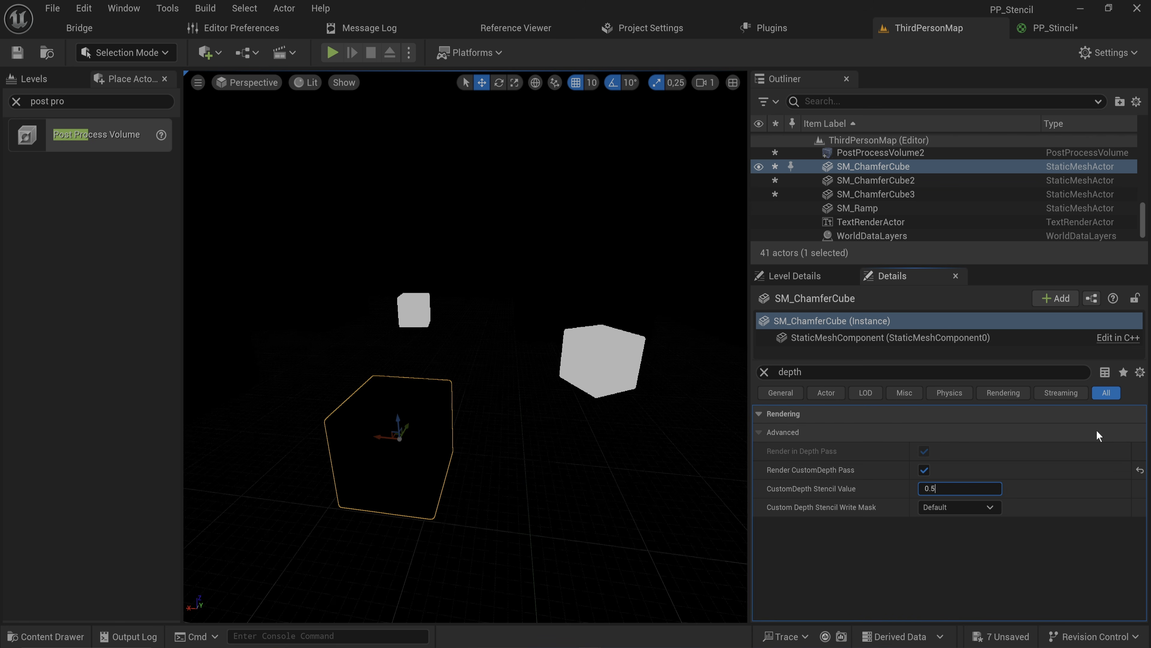
{"action": "type", "text": "1"}
{"action": "key", "text": "Return"}
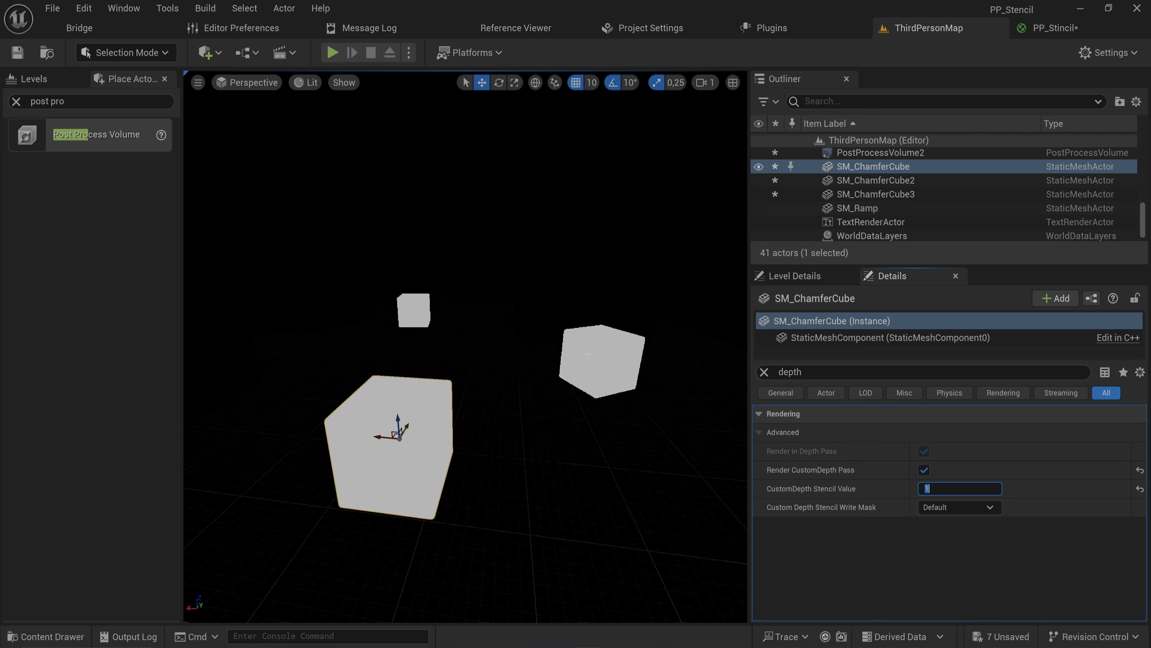
Step: Check the CustomDepth Stencil Values assigned to SM_ChamferCube3 and SM_ChamferCube2
{"action": "left_click", "coordinate": [588, 354]}
{"action": "left_click", "coordinate": [414, 310]}
{"action": "left_click", "coordinate": [613, 342]}
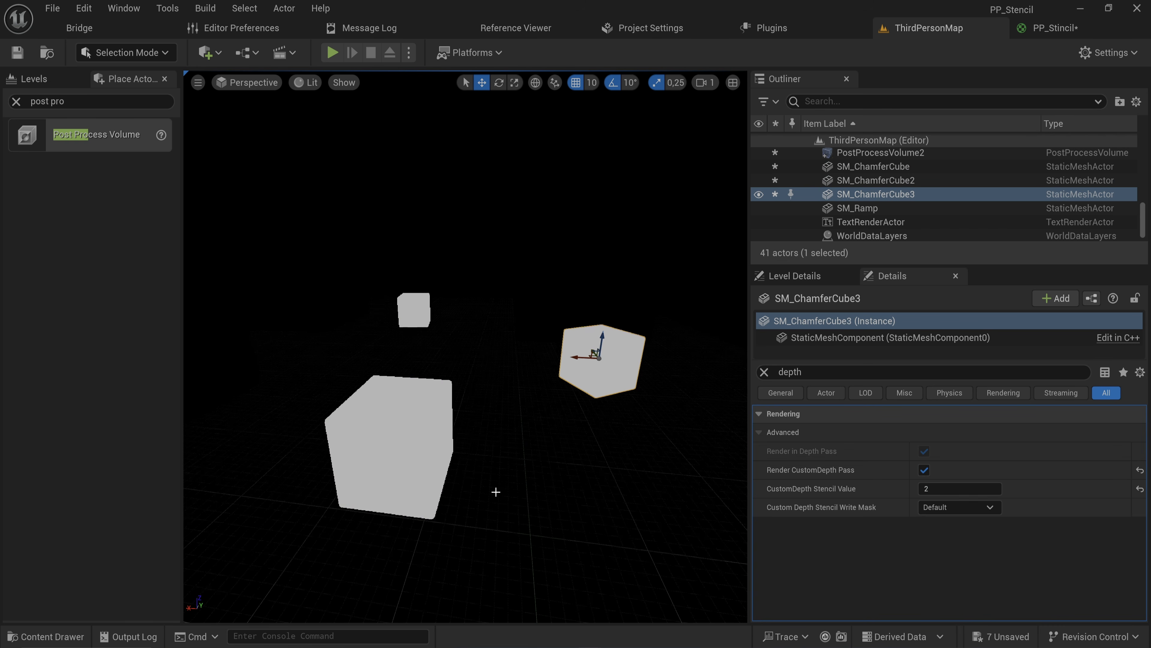
Step: In the PP_Stincil graph, reconnect CheapContrast's Result to Emissive Color and move the CustomStencil node lower
{"action": "left_click", "coordinate": [1052, 27]}
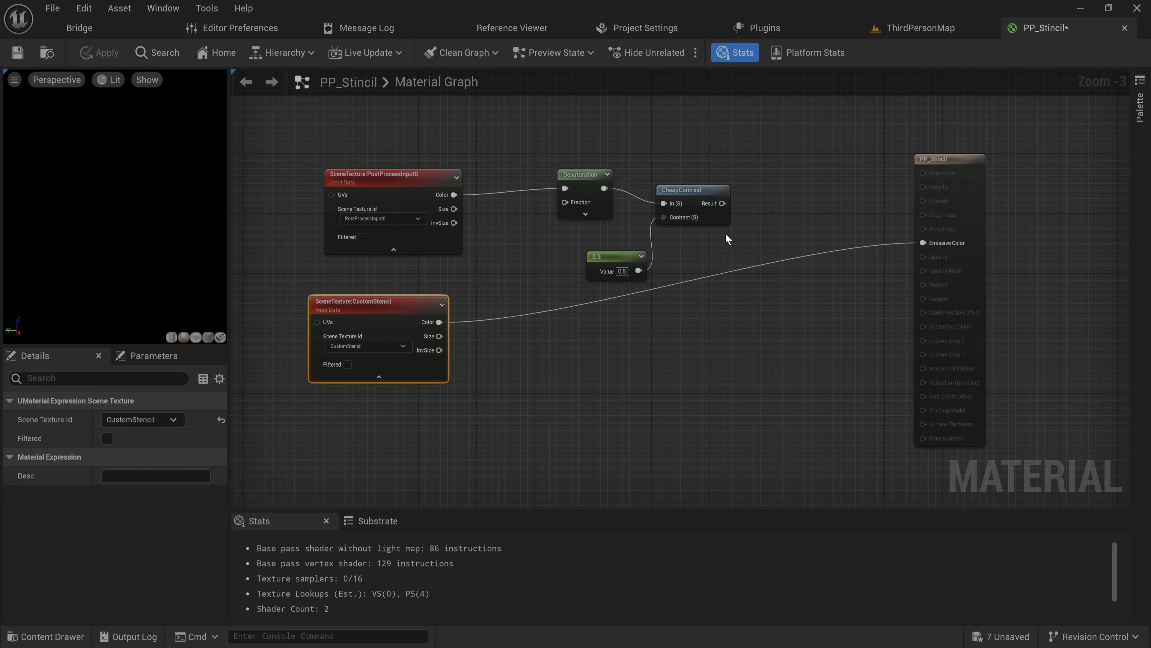
{"action": "left_click_drag", "start_coordinate": [722, 204], "coordinate": [923, 243]}
{"action": "left_click_drag", "start_coordinate": [335, 322], "coordinate": [343, 374]}
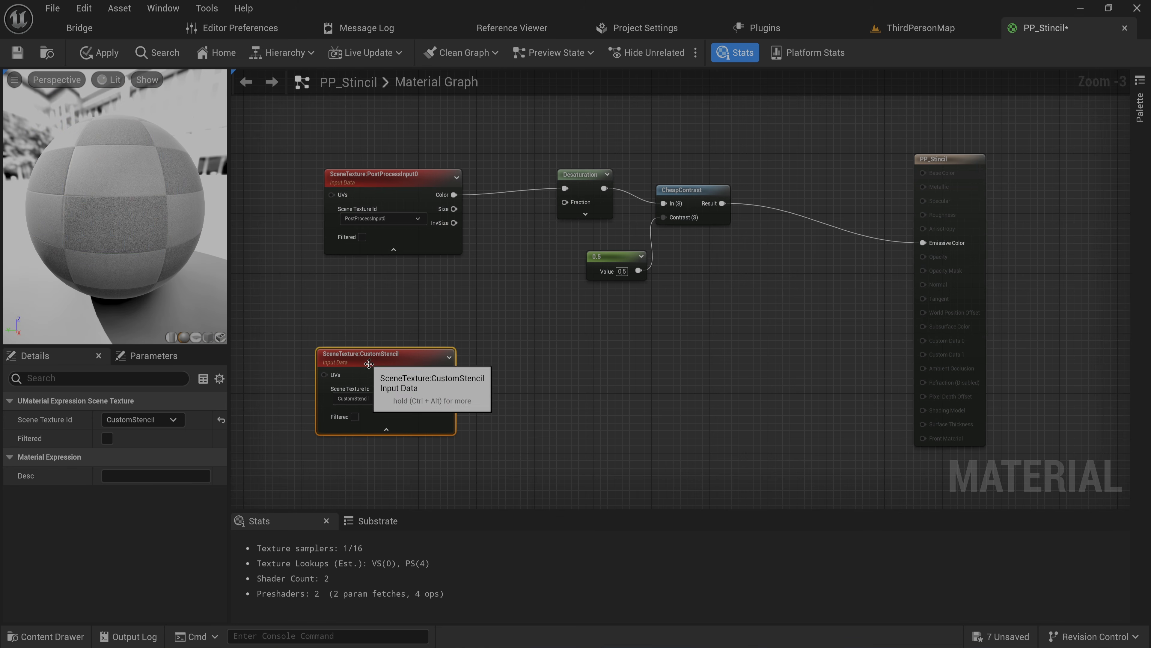
Step: Add a ComponentMask node fed by CustomStencil's Color output and keep only its R channel enabled
{"action": "right_click_drag", "start_coordinate": [479, 391], "coordinate": [477, 327]}
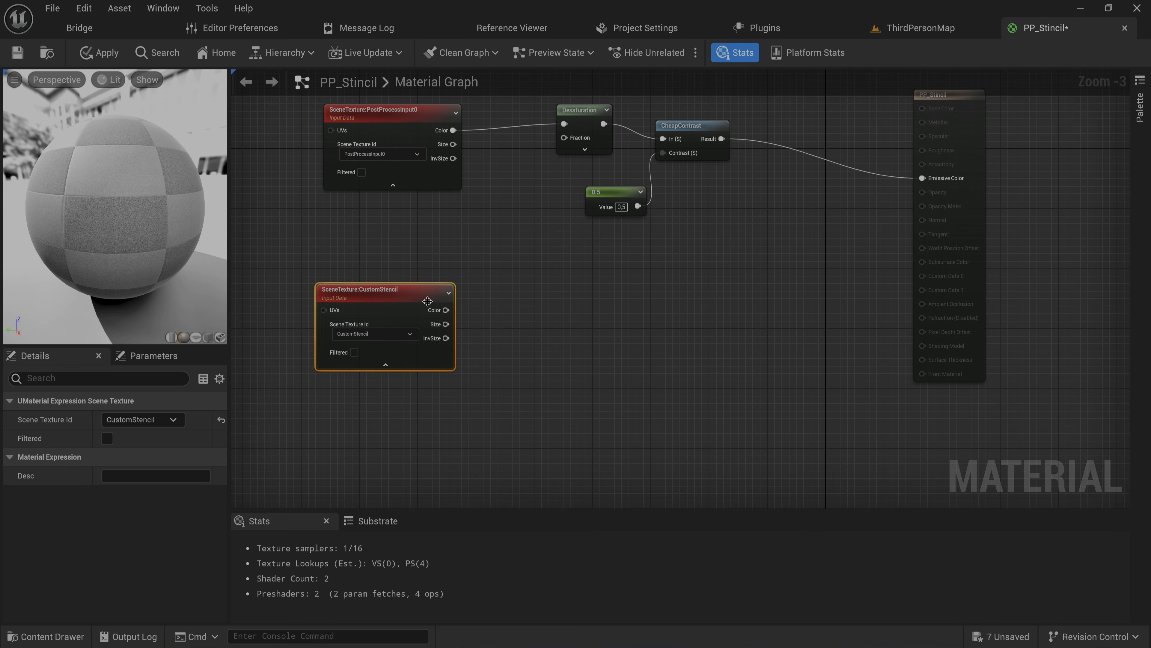
{"action": "left_click_drag", "start_coordinate": [402, 289], "coordinate": [614, 316]}
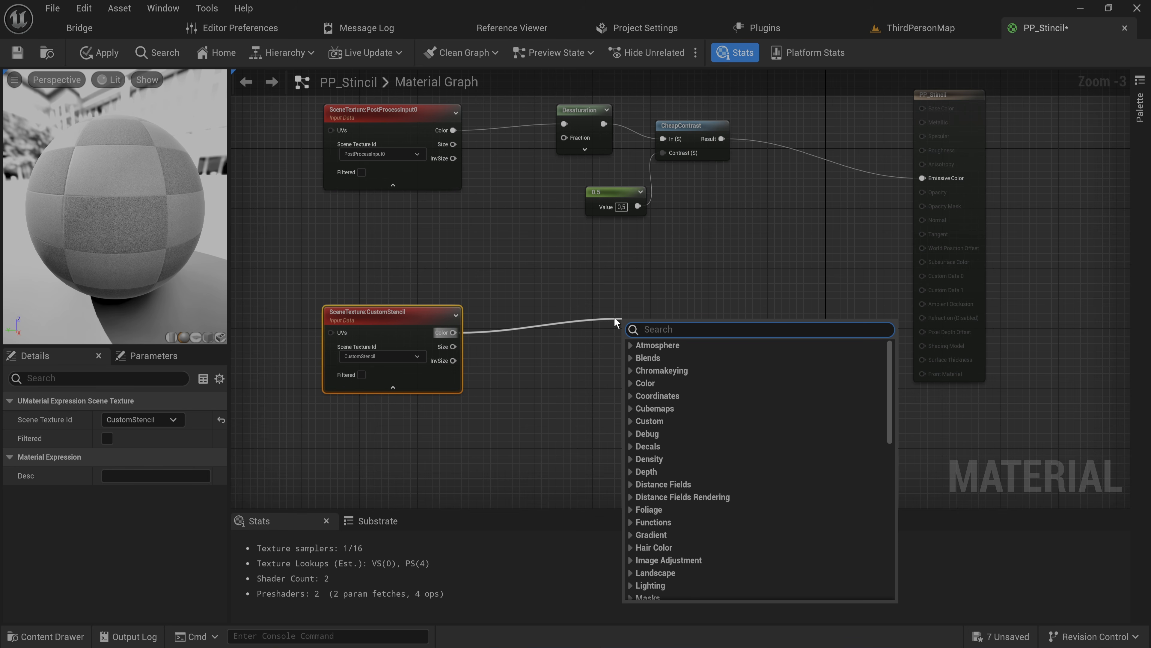
{"action": "type", "text": "mask"}
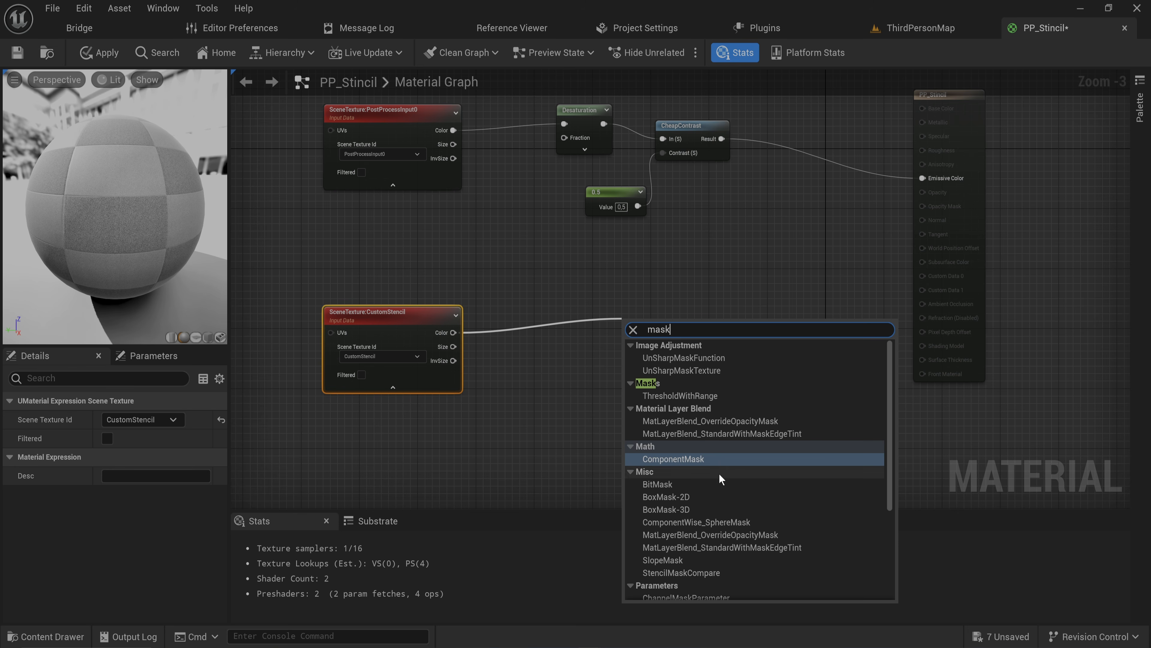
{"action": "left_click", "coordinate": [725, 460]}
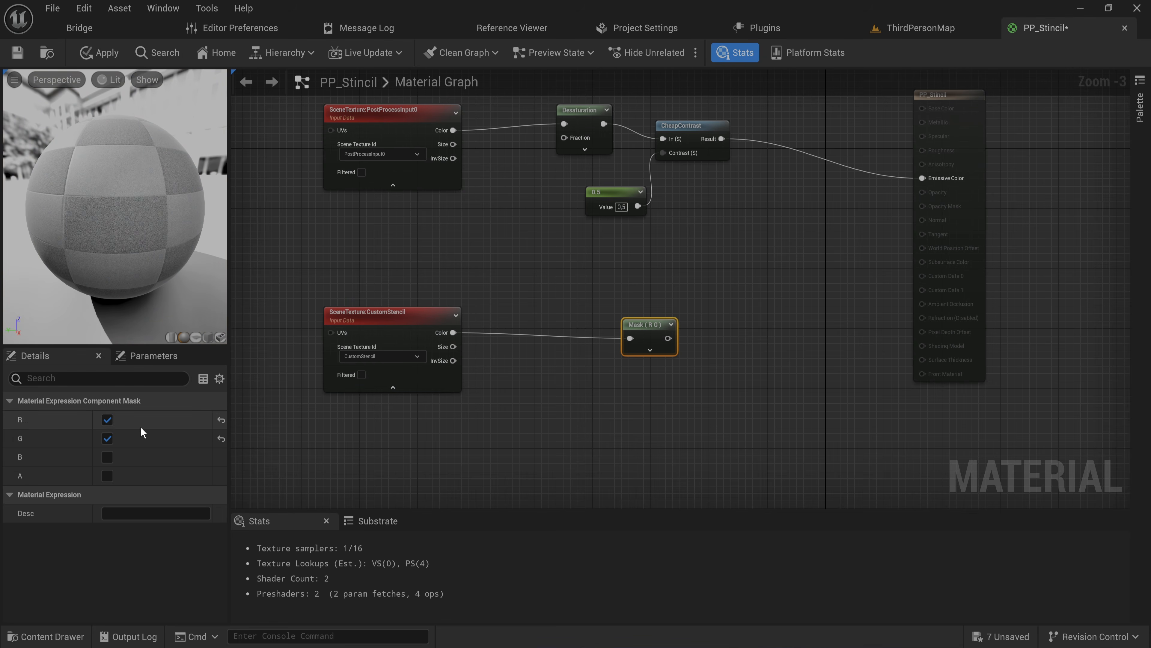
{"action": "left_click", "coordinate": [107, 438]}
Step: Place the Mask node close to the CustomStencil node and shift both nodes away from the material output
{"action": "left_click_drag", "start_coordinate": [646, 322], "coordinate": [516, 321]}
{"action": "left_click_drag", "start_coordinate": [593, 414], "coordinate": [304, 301]}
{"action": "left_click_drag", "start_coordinate": [512, 324], "coordinate": [461, 310]}
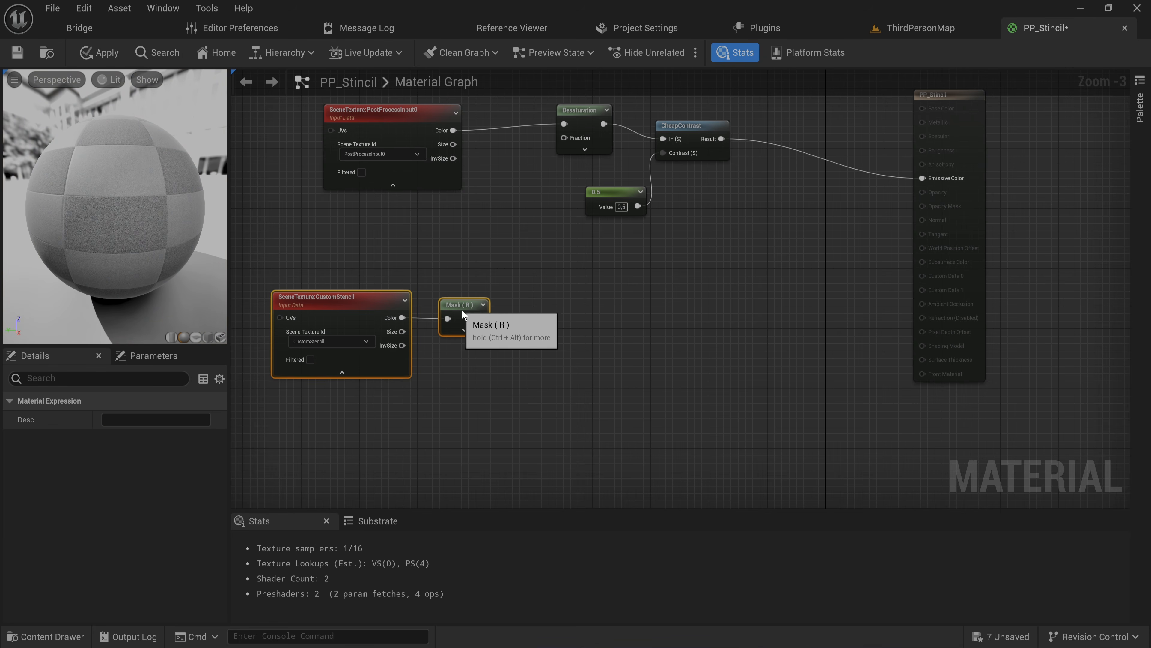
{"action": "left_click", "coordinate": [532, 370]}
Step: Add an If node with the Mask output connected to A and set its B value to 1
{"action": "left_click_drag", "start_coordinate": [443, 352], "coordinate": [549, 350]}
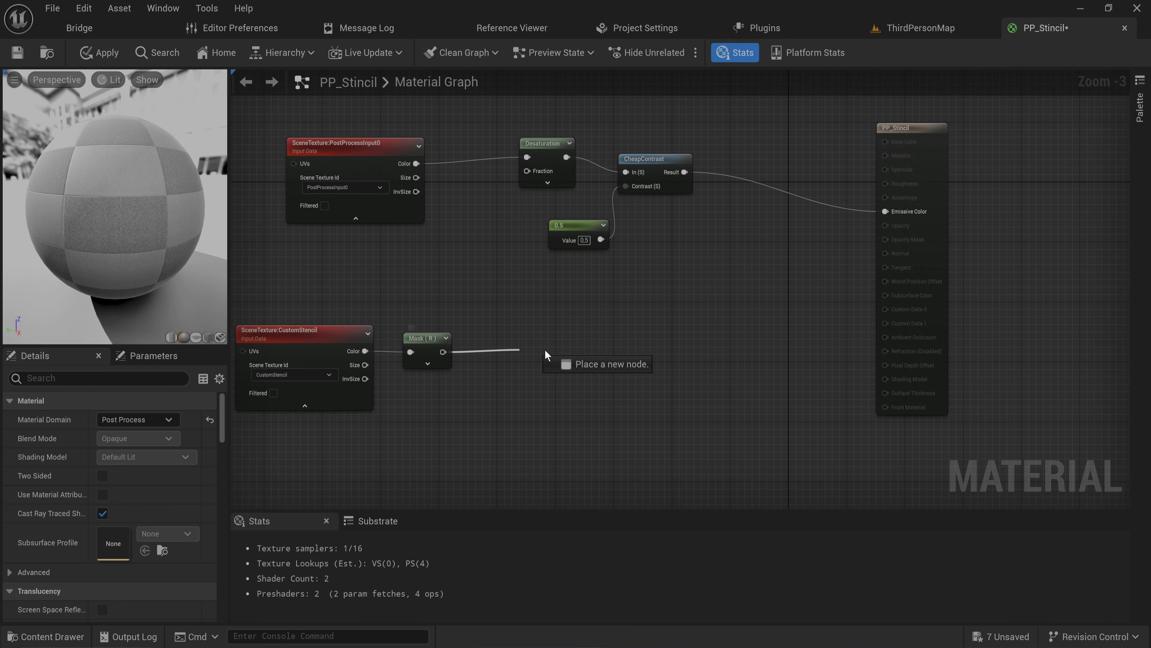
{"action": "type", "text": "if"}
{"action": "key", "text": "Return"}
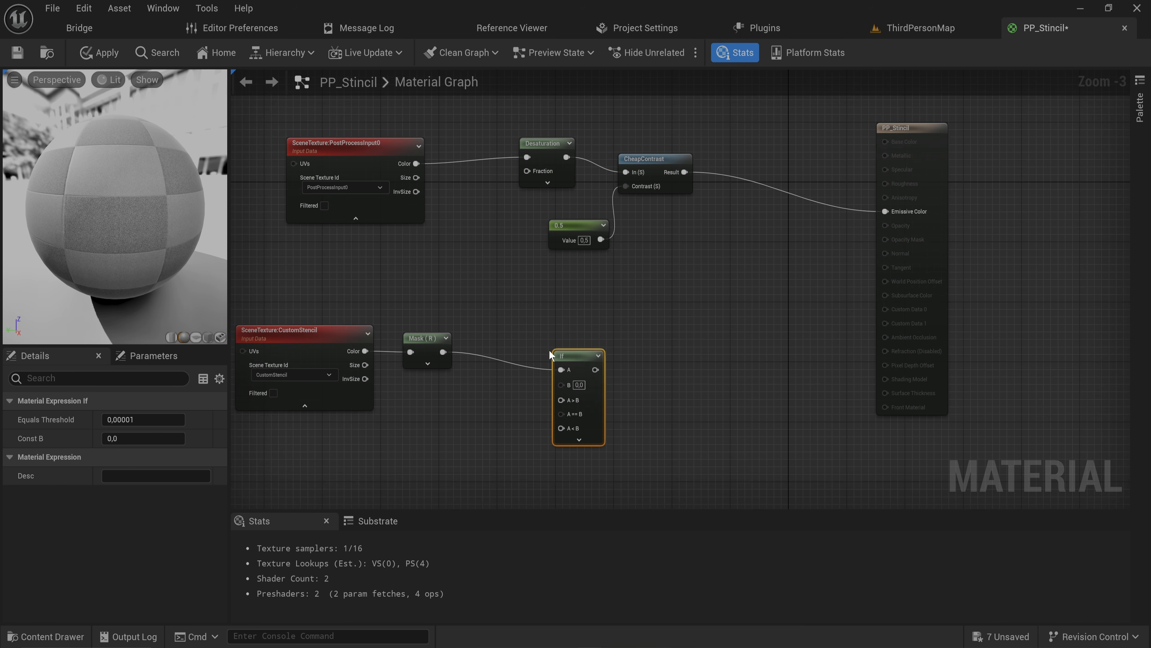
{"action": "left_click_drag", "start_coordinate": [571, 395], "coordinate": [565, 385]}
{"action": "left_click", "coordinate": [574, 374]}
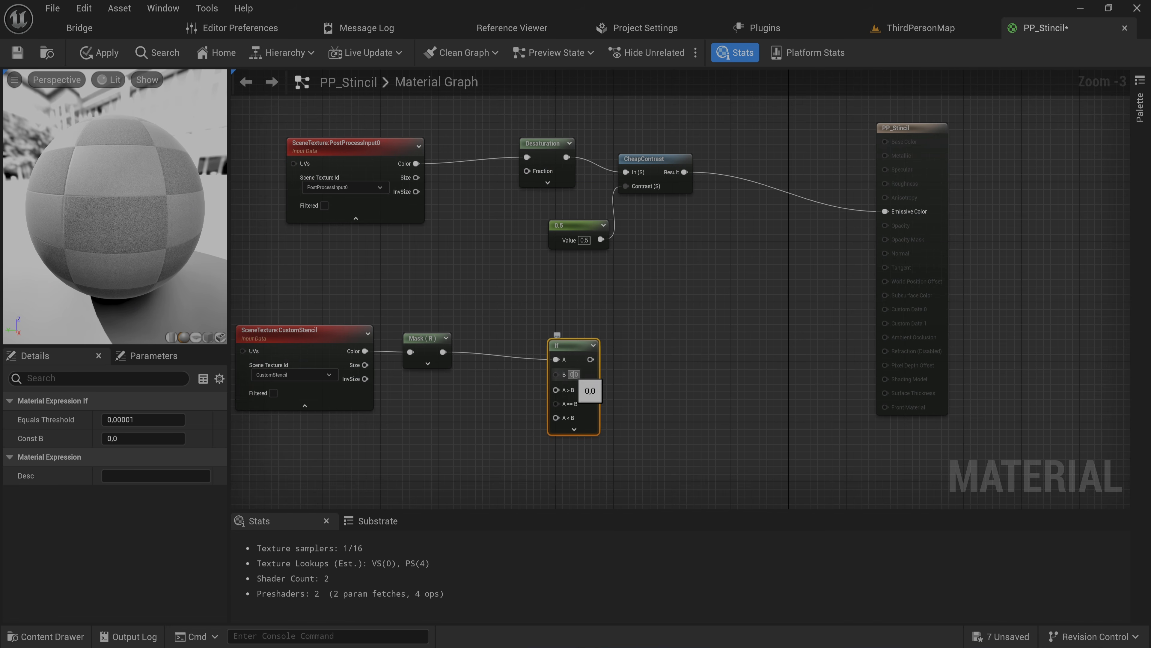
{"action": "type", "text": "1"}
{"action": "left_click", "coordinate": [645, 389]}
Step: Create a constant with value 0 and connect it to the If node's A > B and A < B inputs
{"action": "right_click_drag", "start_coordinate": [627, 418], "coordinate": [611, 346]}
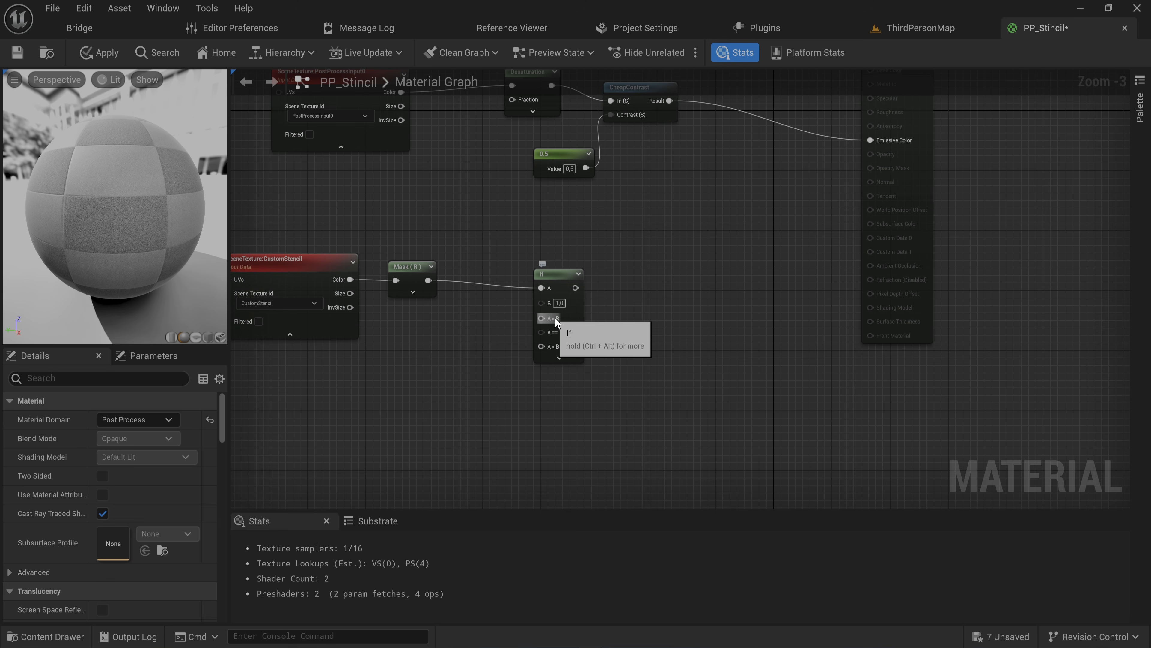
{"action": "left_click", "coordinate": [431, 360]}
{"action": "left_click_drag", "start_coordinate": [485, 377], "coordinate": [547, 318]}
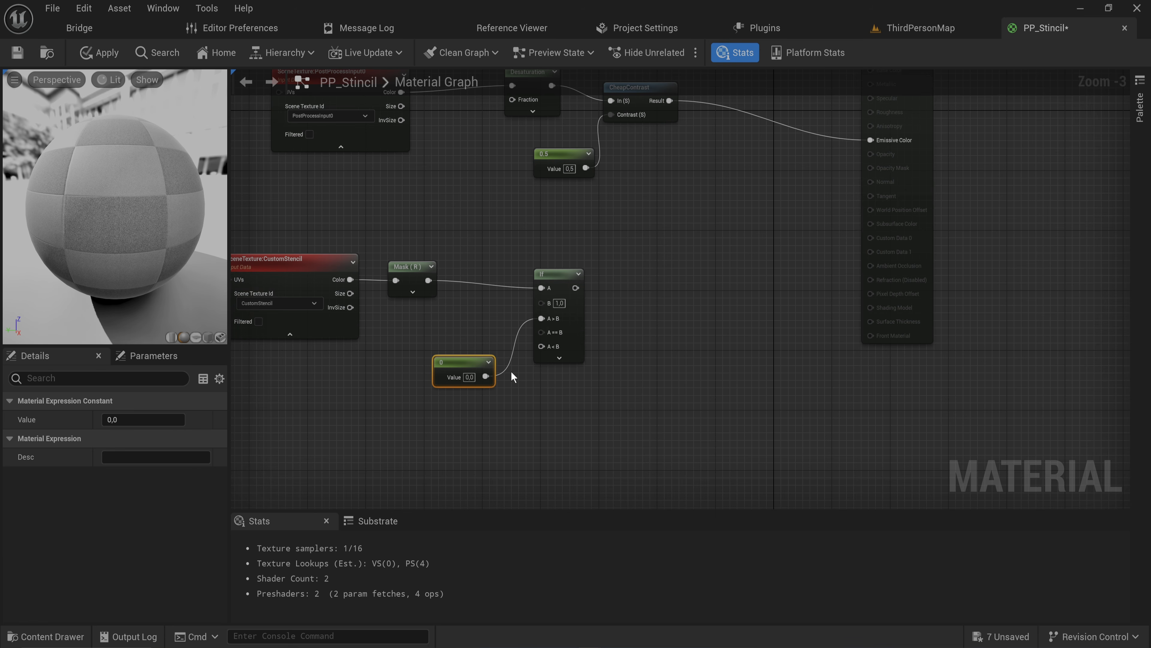
Step: Create a second constant, set its value to 1, and connect it to the If node's A == B input
{"action": "key", "text": "1"}
{"action": "left_click", "coordinate": [439, 429]}
{"action": "left_click", "coordinate": [475, 448]}
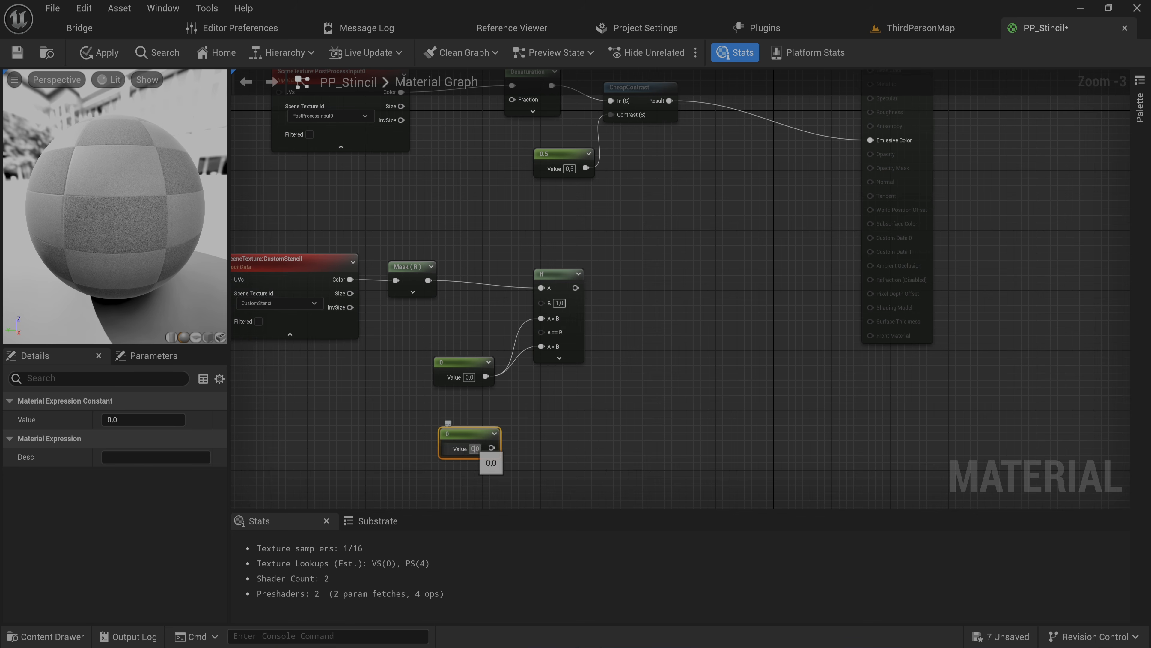
{"action": "type", "text": "1"}
{"action": "left_click", "coordinate": [524, 450]}
{"action": "left_click_drag", "start_coordinate": [493, 448], "coordinate": [547, 332]}
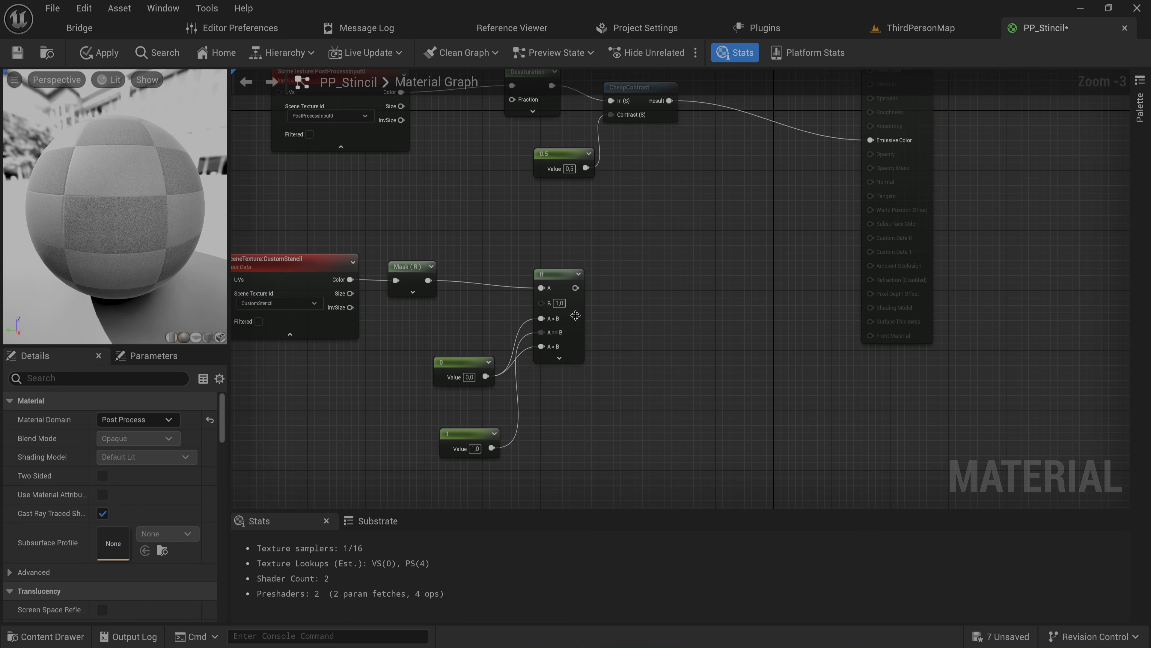
Step: Connect the If node's output to Emissive Color and apply the material to preview the stencil mask
{"action": "right_click_drag", "start_coordinate": [567, 327], "coordinate": [516, 382]}
{"action": "left_click_drag", "start_coordinate": [525, 342], "coordinate": [820, 195]}
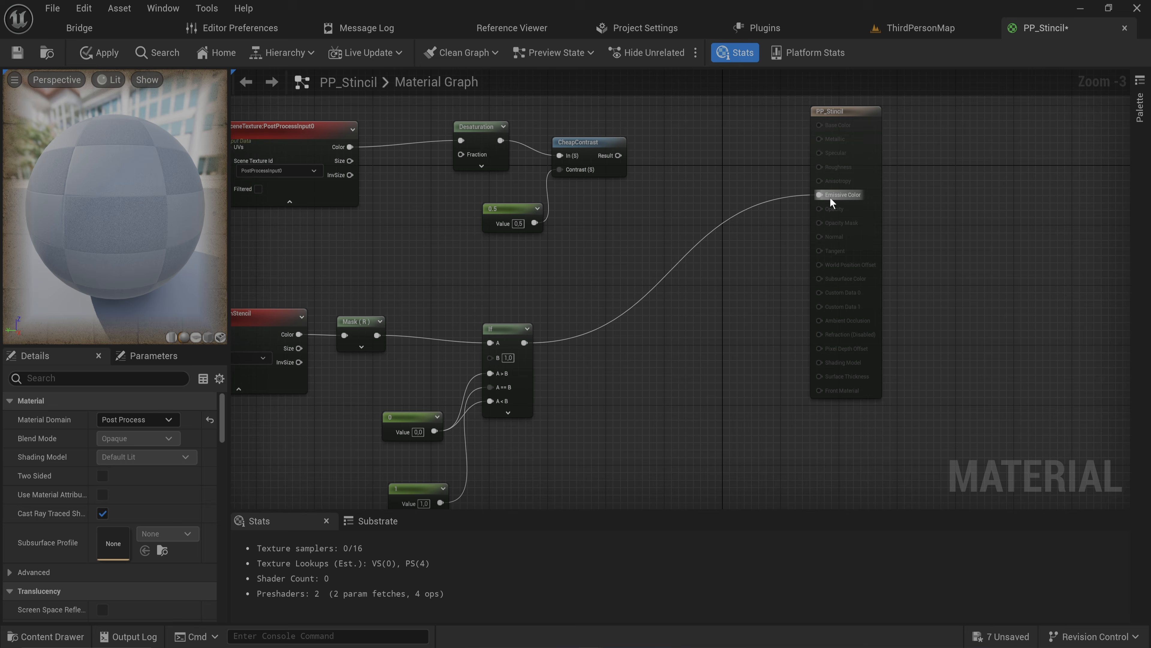
{"action": "left_click", "coordinate": [109, 52]}
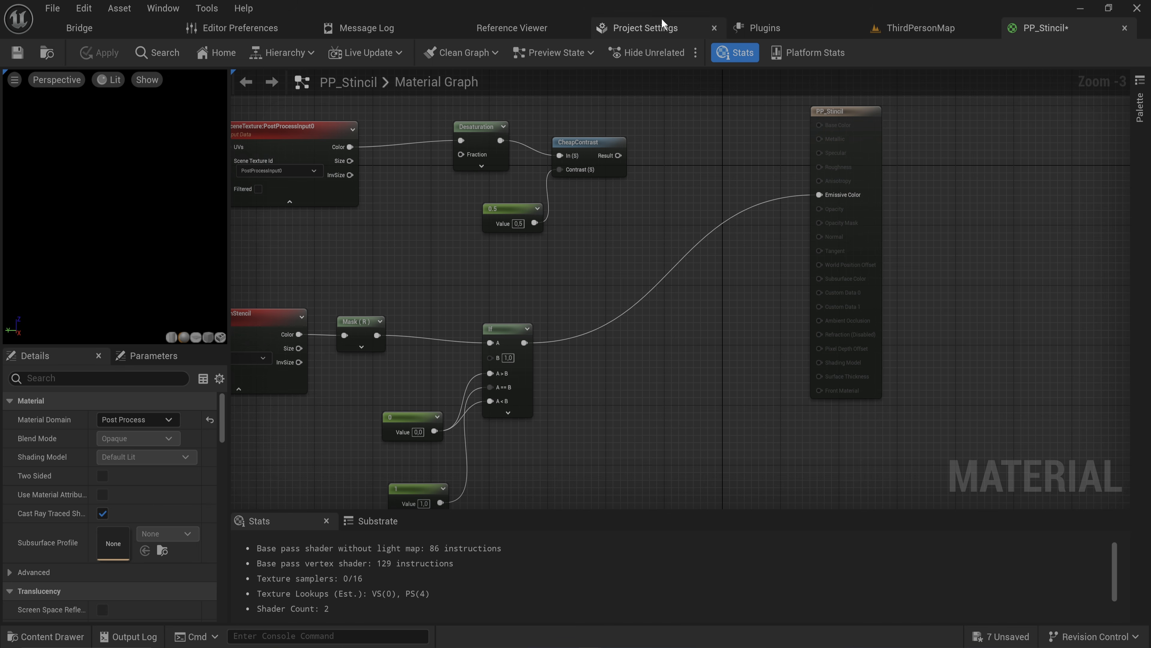
Step: Examine the masked cubes in ThirdPersonMap and open SM_ChamferCube3's CustomDepth Stencil Value for editing
{"action": "left_click", "coordinate": [888, 27]}
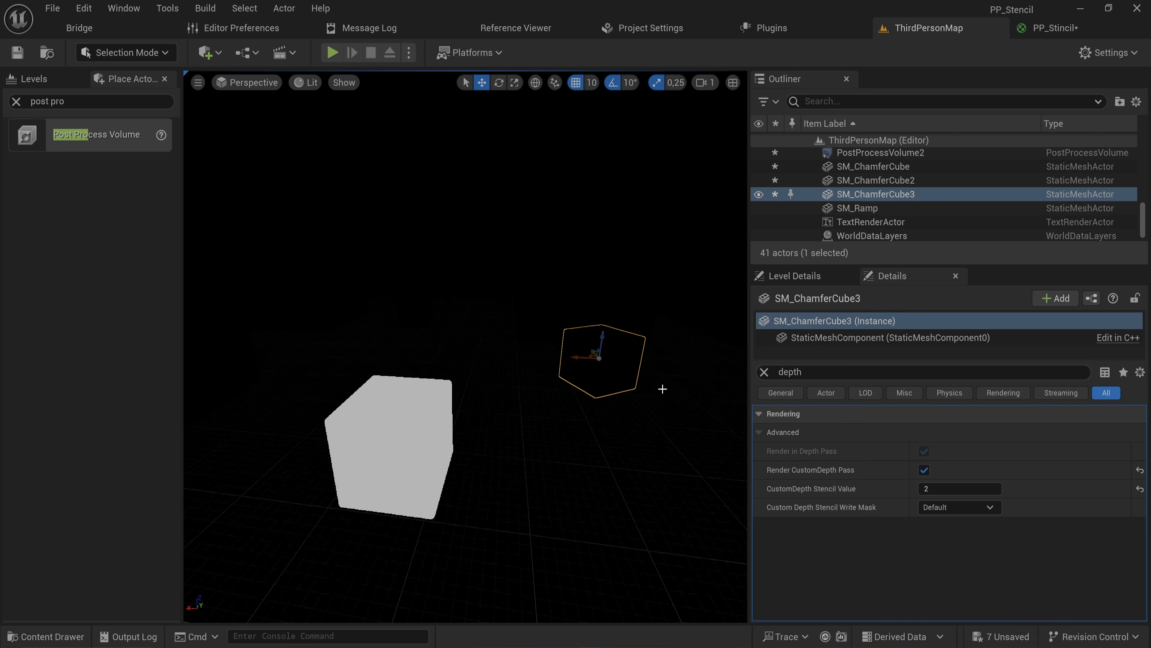
{"action": "left_click", "coordinate": [969, 484]}
{"action": "key", "text": "Return"}
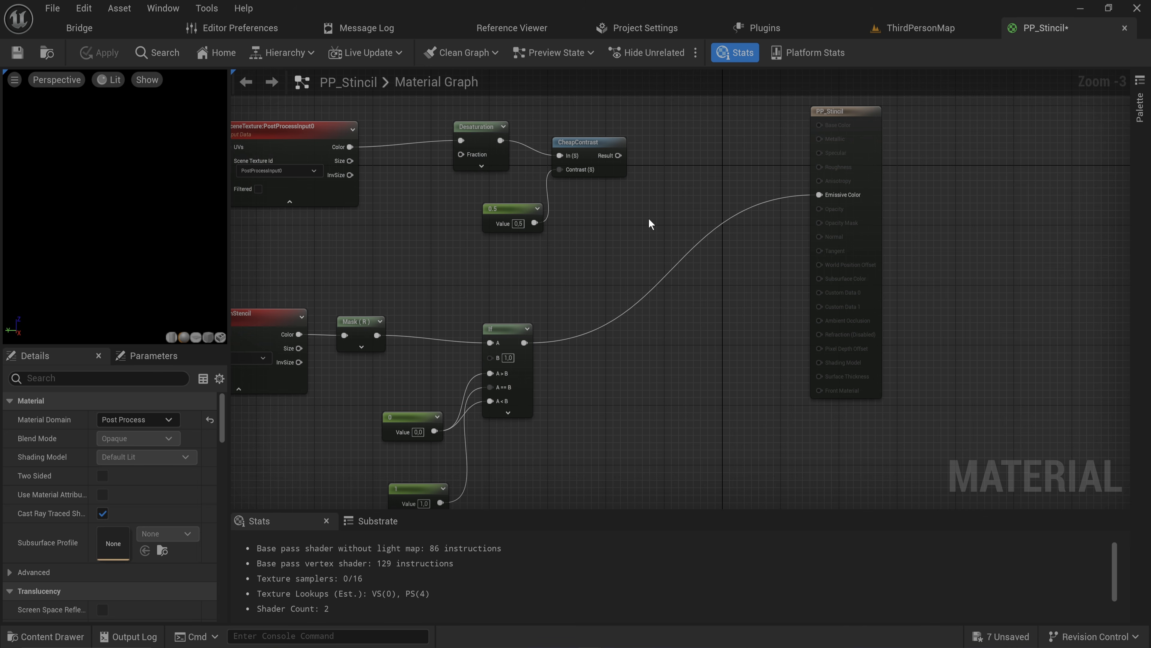
Step: In the PP_Stincil graph, move the Desaturation, CheapContrast and 0.5 constant nodes together to free space before the material output
{"action": "right_click_drag", "start_coordinate": [623, 224], "coordinate": [753, 229]}
{"action": "left_click_drag", "start_coordinate": [753, 257], "coordinate": [623, 138]}
{"action": "left_click_drag", "start_coordinate": [622, 139], "coordinate": [608, 116]}
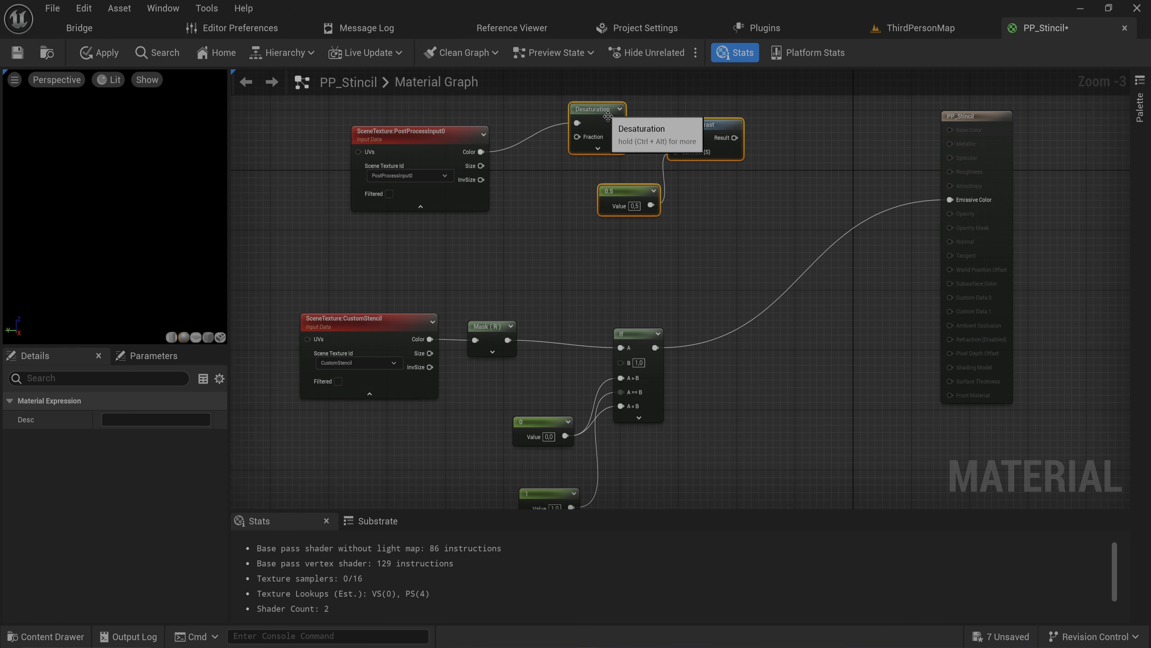
{"action": "right_click_drag", "start_coordinate": [749, 151], "coordinate": [650, 226]}
{"action": "left_click", "coordinate": [656, 226]}
Step: Add a Lerp node with CheapContrast's Result connected to A, and move the desaturation and contrast nodes higher
{"action": "left_click_drag", "start_coordinate": [635, 214], "coordinate": [710, 235]}
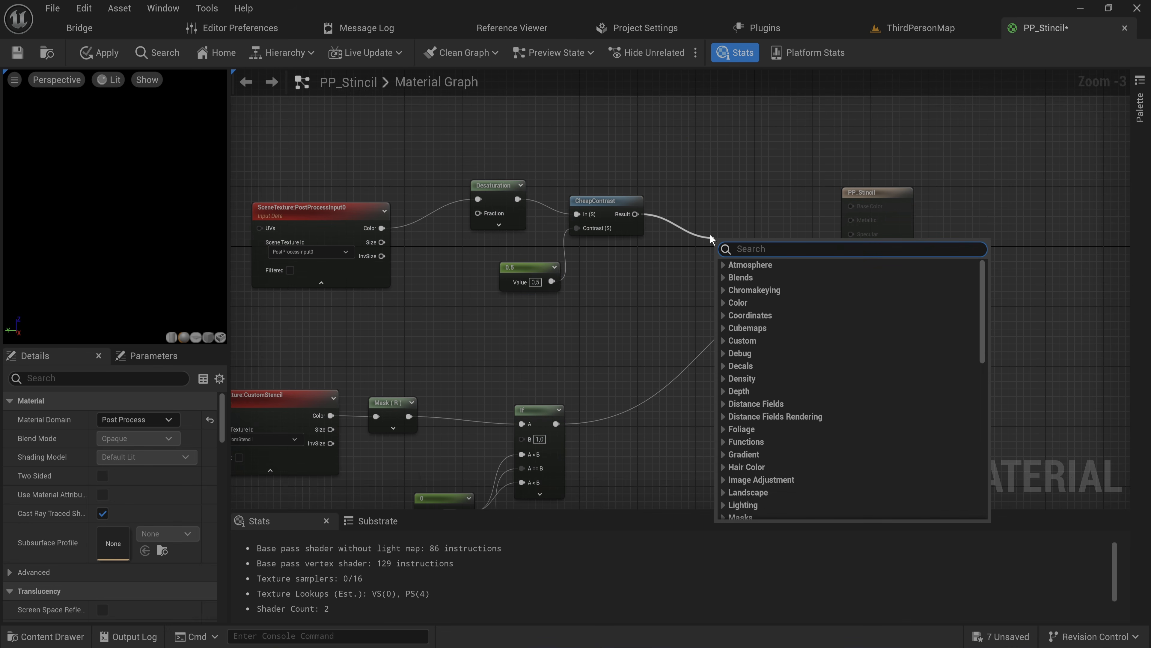
{"action": "type", "text": "lerp"}
{"action": "key", "text": "Return"}
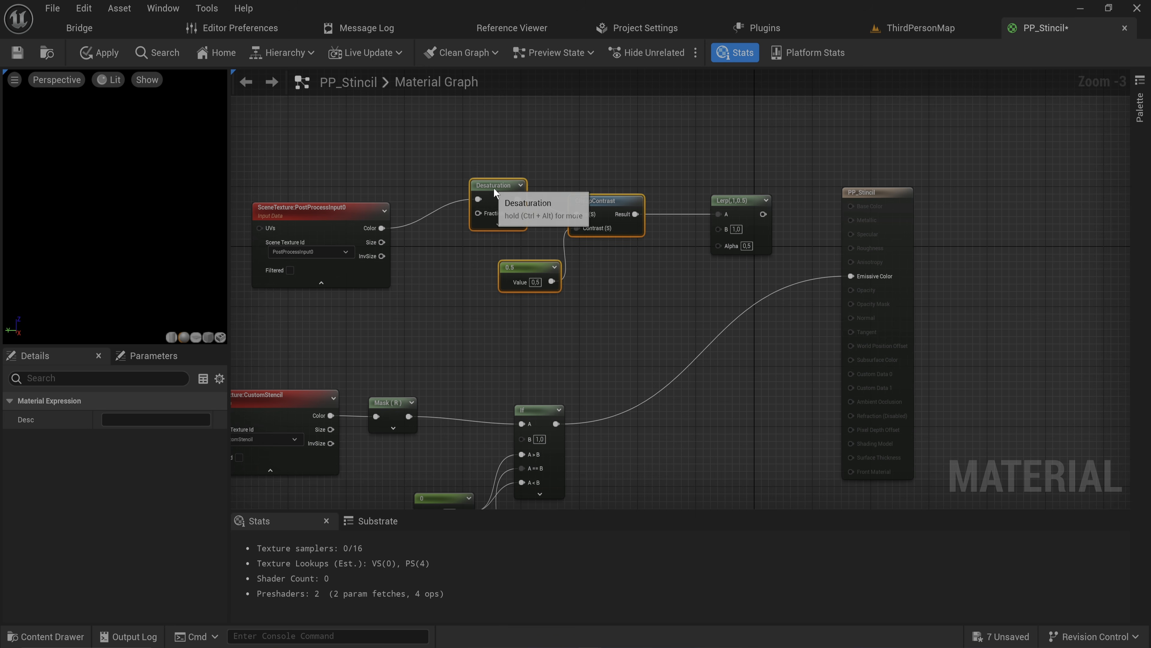
{"action": "left_click_drag", "start_coordinate": [495, 189], "coordinate": [489, 129]}
{"action": "left_click_drag", "start_coordinate": [611, 301], "coordinate": [504, 115]}
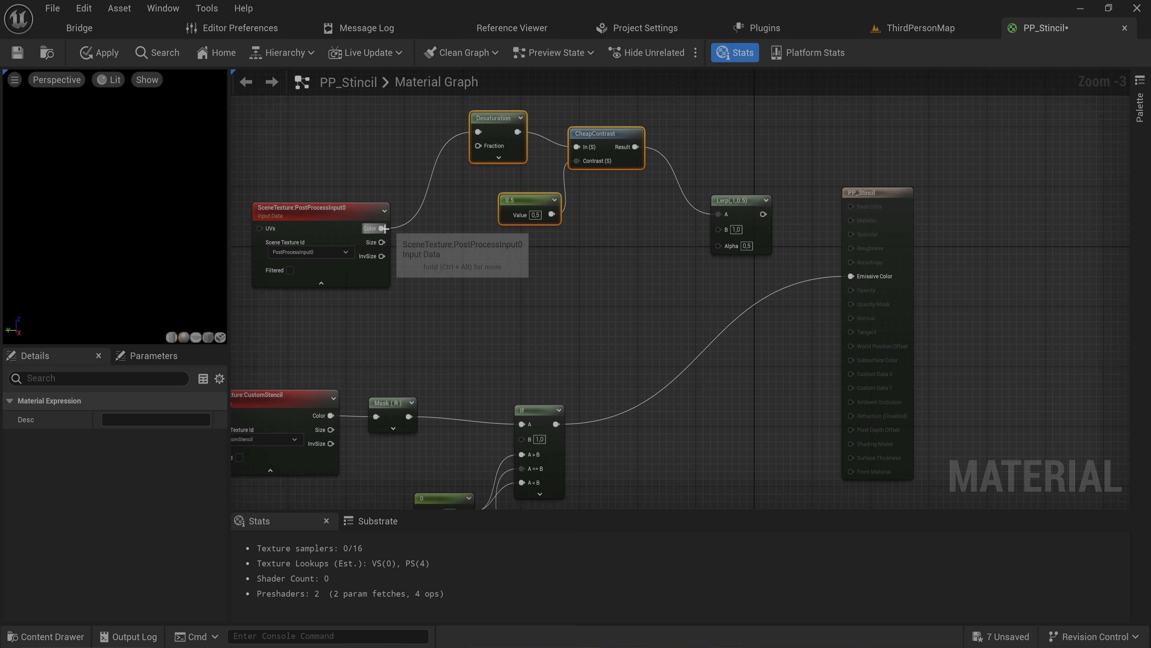
Step: Wire PostProcessInput0's Color to the Lerp's B, the If output to Alpha, and the Lerp output to Emissive Color
{"action": "left_click_drag", "start_coordinate": [383, 229], "coordinate": [723, 228]}
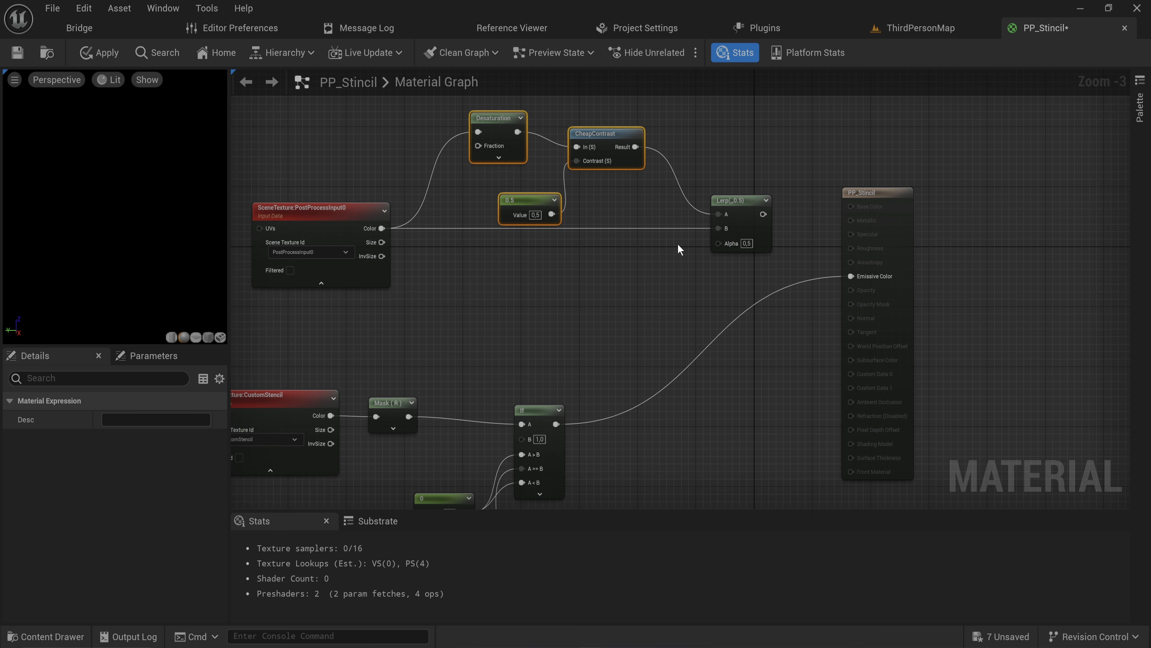
{"action": "right_click_drag", "start_coordinate": [614, 380], "coordinate": [614, 321]}
{"action": "left_click_drag", "start_coordinate": [559, 364], "coordinate": [742, 198]}
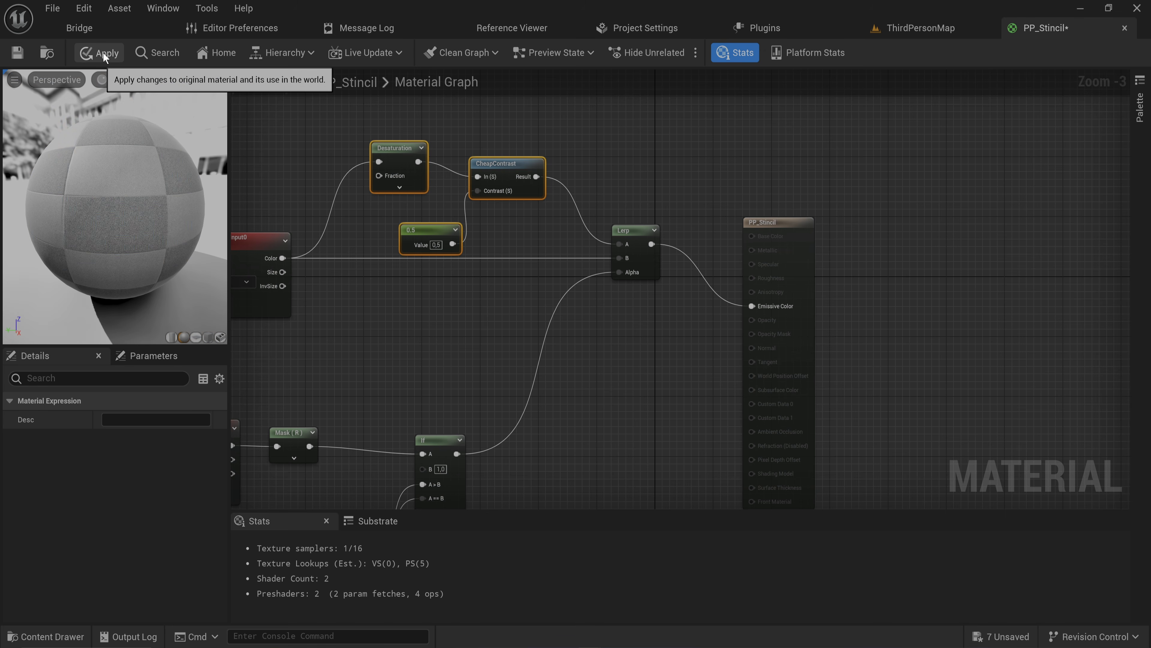
Step: Apply the PP_Stincil changes and check the CustomDepth Stencil Value of SM_ChamferCube in ThirdPersonMap
{"action": "left_click", "coordinate": [103, 52]}
{"action": "left_click", "coordinate": [921, 28]}
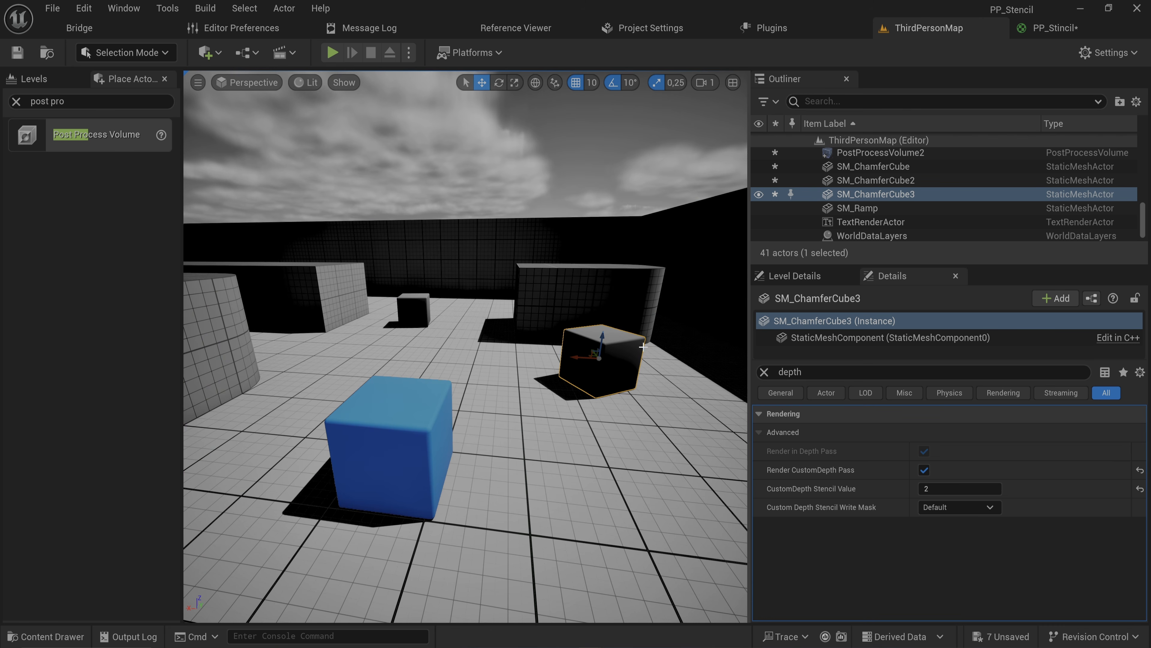
{"action": "mouse_move", "coordinate": [601, 436]}
{"action": "right_mouse_down"}
{"action": "mouse_move", "coordinate": [551, 435]}
{"action": "mouse_move", "coordinate": [601, 436]}
{"action": "right_mouse_up"}
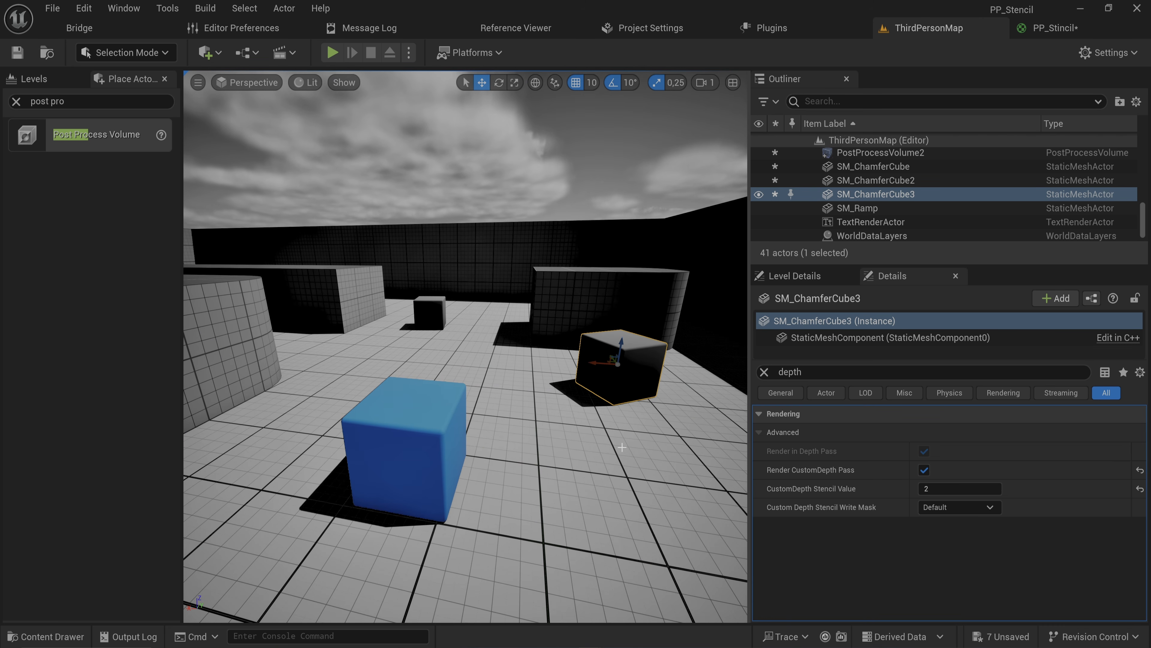
{"action": "left_click", "coordinate": [437, 433]}
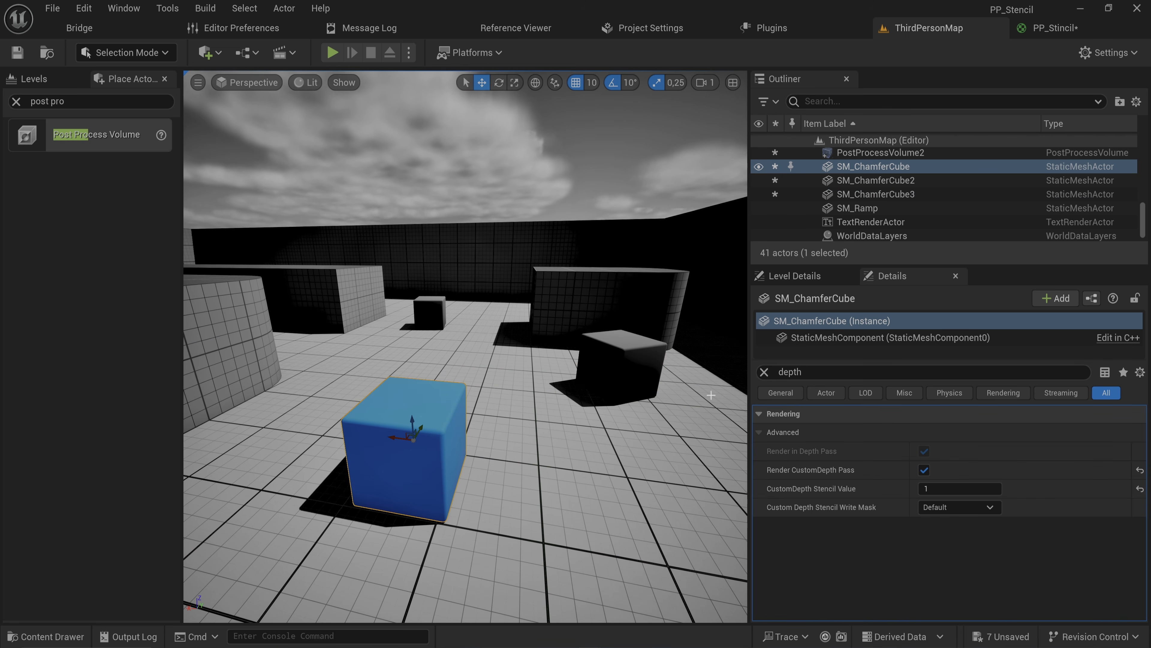
Step: Set SM_ChamferCube3's CustomDepth Stencil Value to 1
{"action": "left_click", "coordinate": [609, 372]}
{"action": "left_click", "coordinate": [952, 488]}
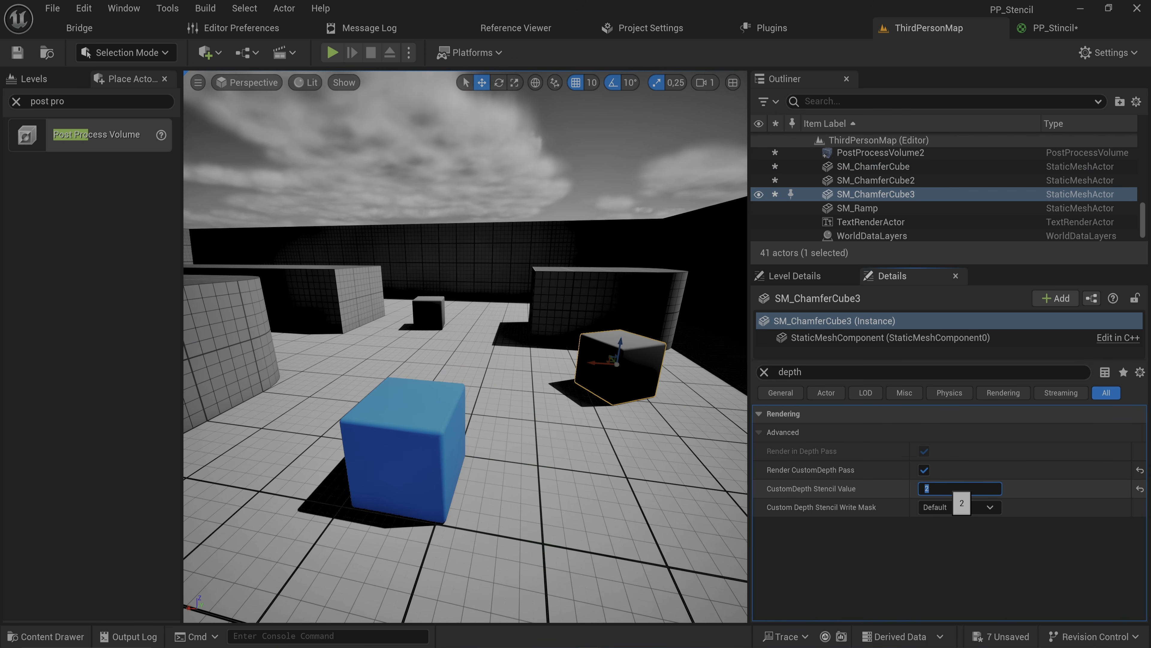
{"action": "type", "text": "1"}
{"action": "key", "text": "Return"}
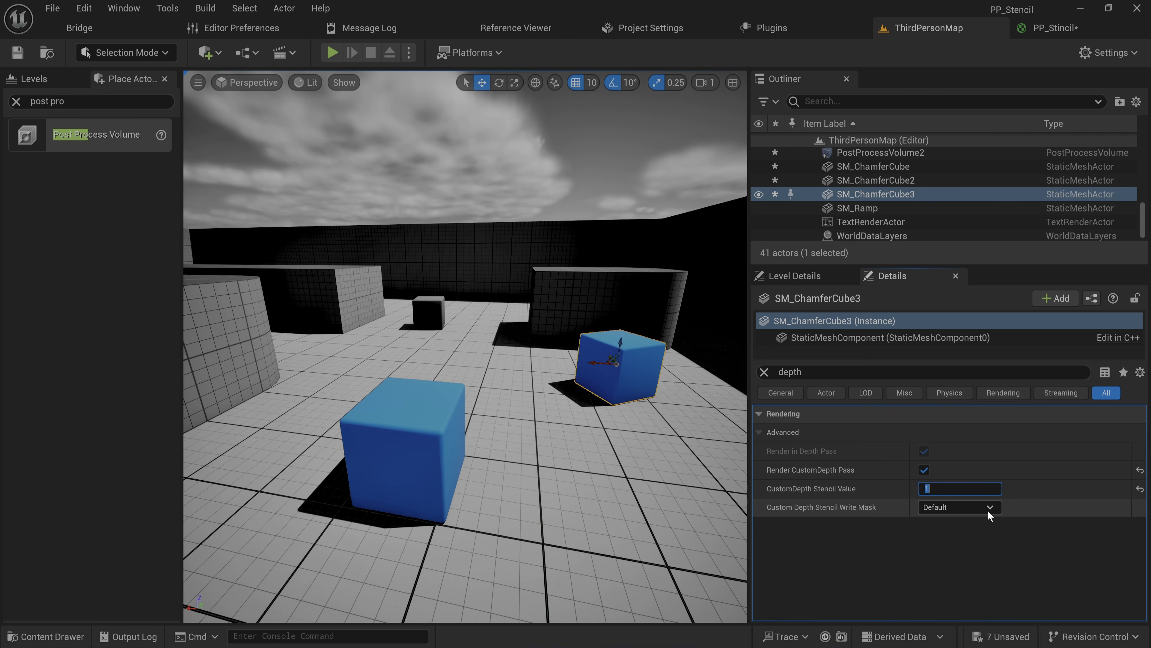
Step: In the PP_Stincil graph, add a second Lerp node before the material output and connect the first Lerp's output to its A
{"action": "left_click", "coordinate": [1054, 28]}
{"action": "scroll", "coordinate": [849, 207], "scroll_direction": "down", "scroll_amount": 2}
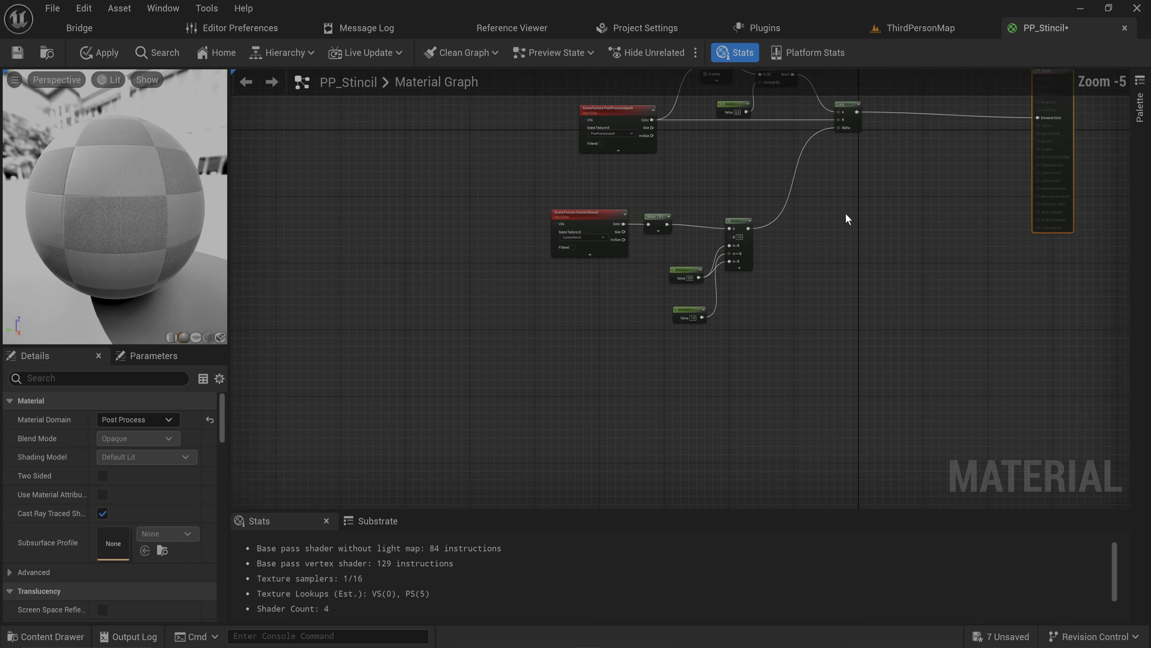
{"action": "right_click_drag", "start_coordinate": [846, 213], "coordinate": [753, 255]}
{"action": "scroll", "coordinate": [752, 255], "scroll_direction": "up", "scroll_amount": 1}
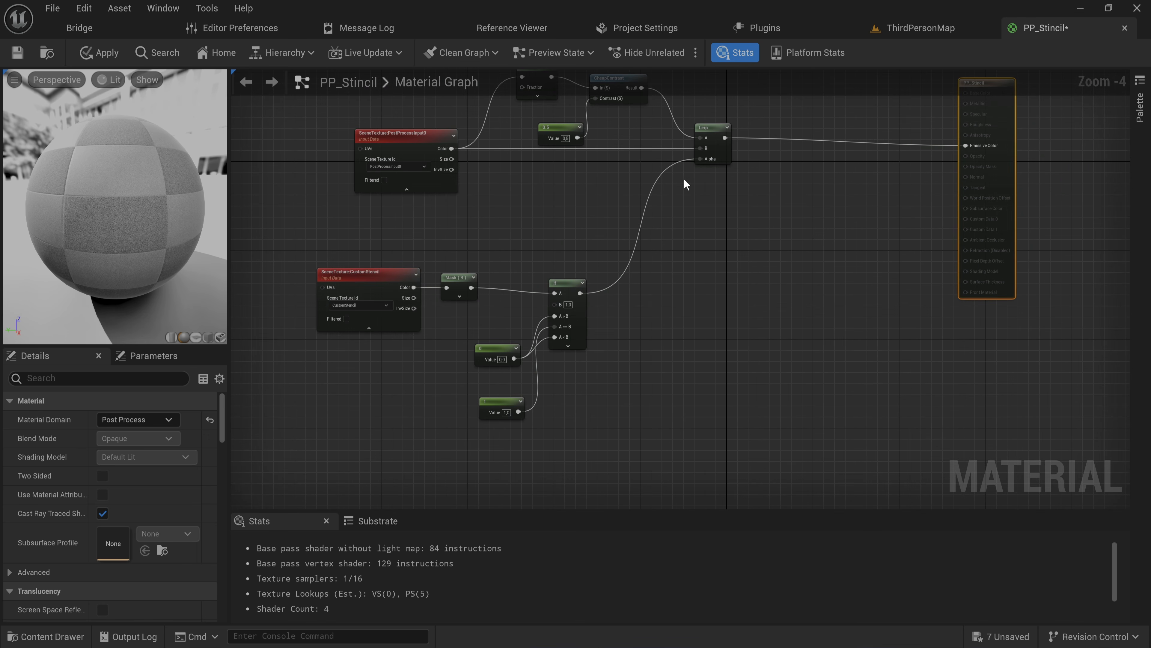
{"action": "left_click", "coordinate": [711, 121]}
{"action": "key", "text": "l"}
{"action": "left_click", "coordinate": [792, 139]}
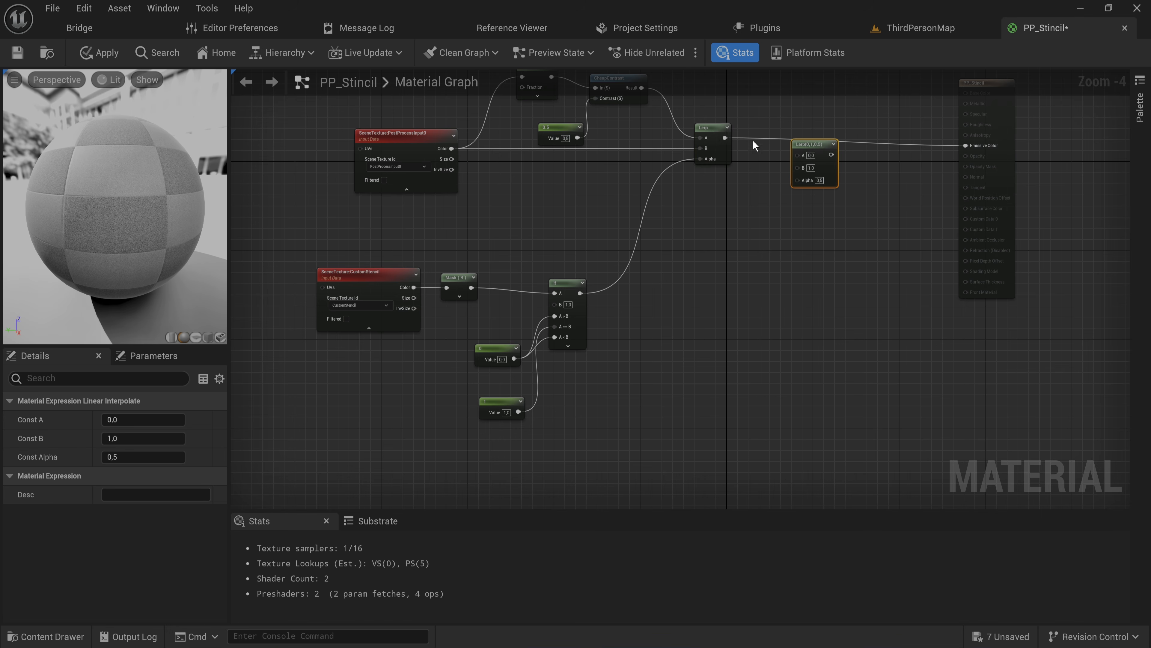
{"action": "left_click_drag", "start_coordinate": [725, 137], "coordinate": [798, 155]}
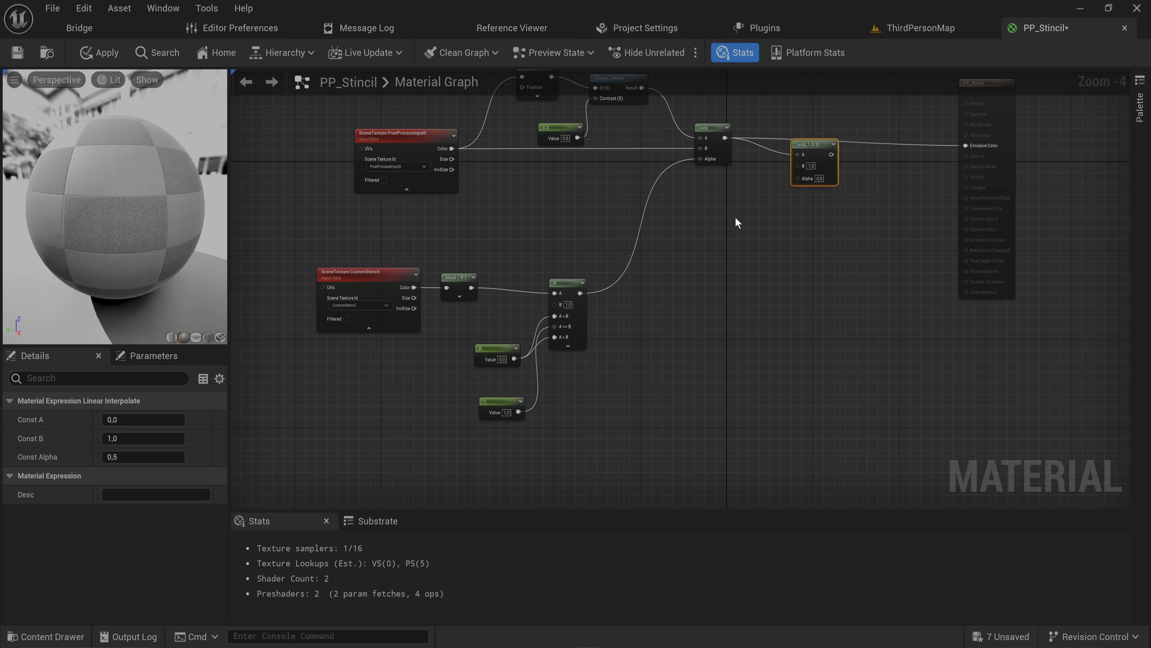
Step: Duplicate the If node, set the copy's B value to 2, and place it near the original
{"action": "left_click", "coordinate": [573, 284]}
{"action": "key", "text": "ctrl+d"}
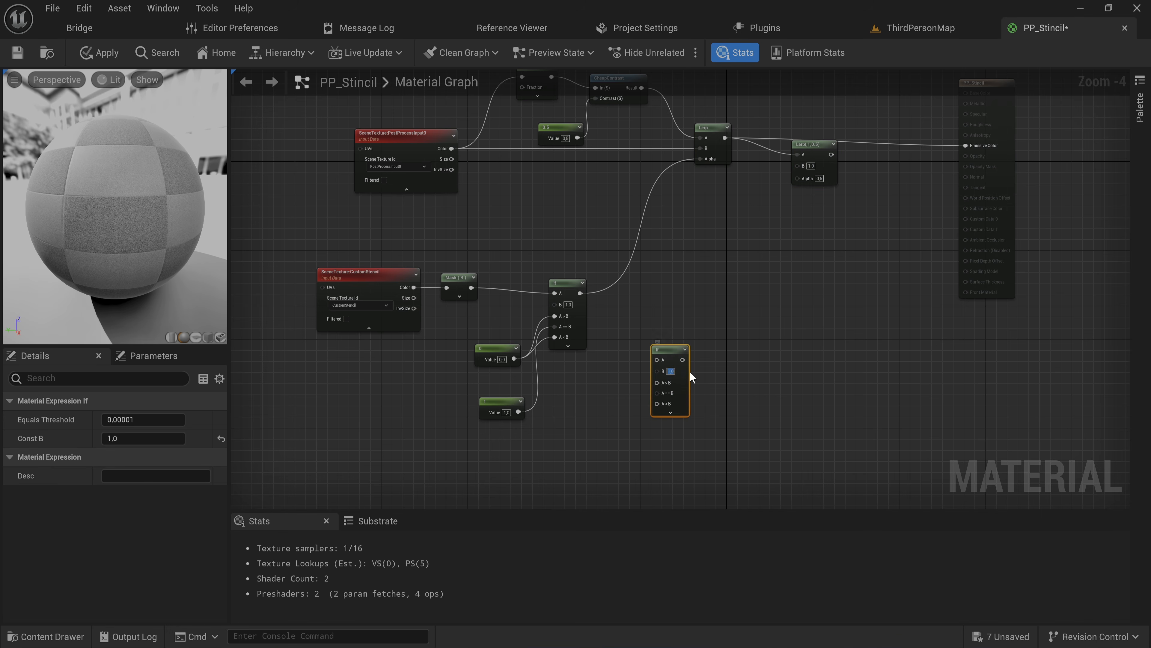
{"action": "scroll", "coordinate": [690, 372], "scroll_direction": "up", "scroll_amount": 4}
{"action": "type", "text": "2"}
{"action": "left_click", "coordinate": [691, 371]}
{"action": "left_click_drag", "start_coordinate": [660, 327], "coordinate": [632, 236]}
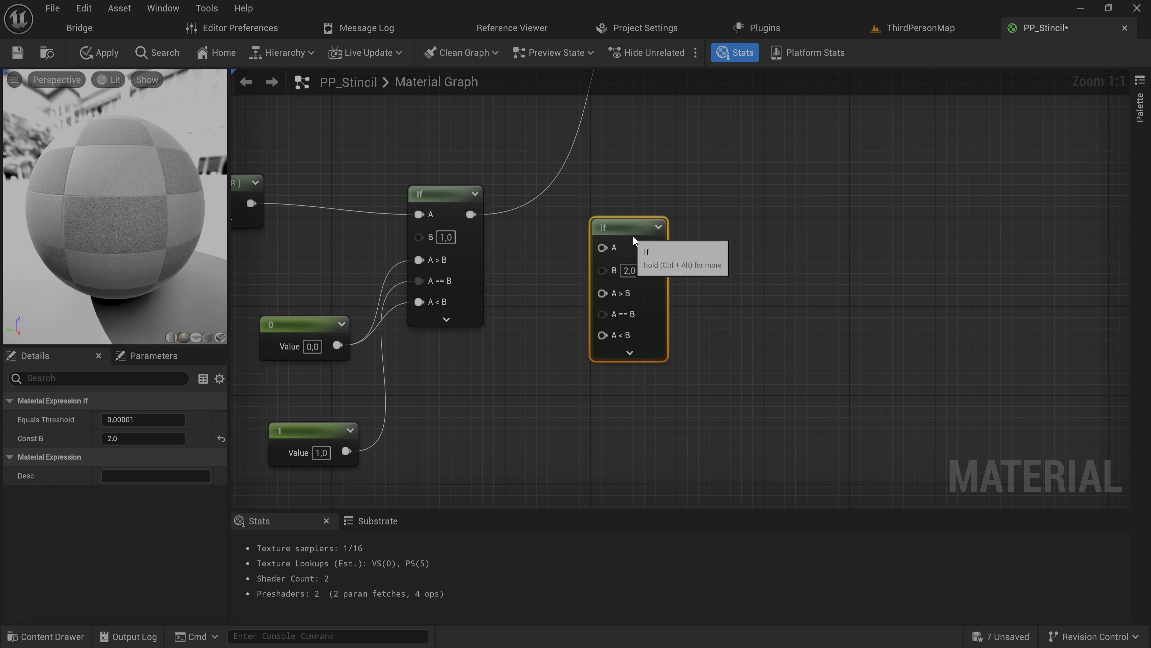
Step: Wire the new If node: Mask (R) to A, constant 0 to A > B and A < B, constant 1 to A == B, shifting both constants clear
{"action": "scroll", "coordinate": [834, 331], "scroll_direction": "down", "scroll_amount": 3}
{"action": "left_click_drag", "start_coordinate": [438, 244], "coordinate": [570, 129]}
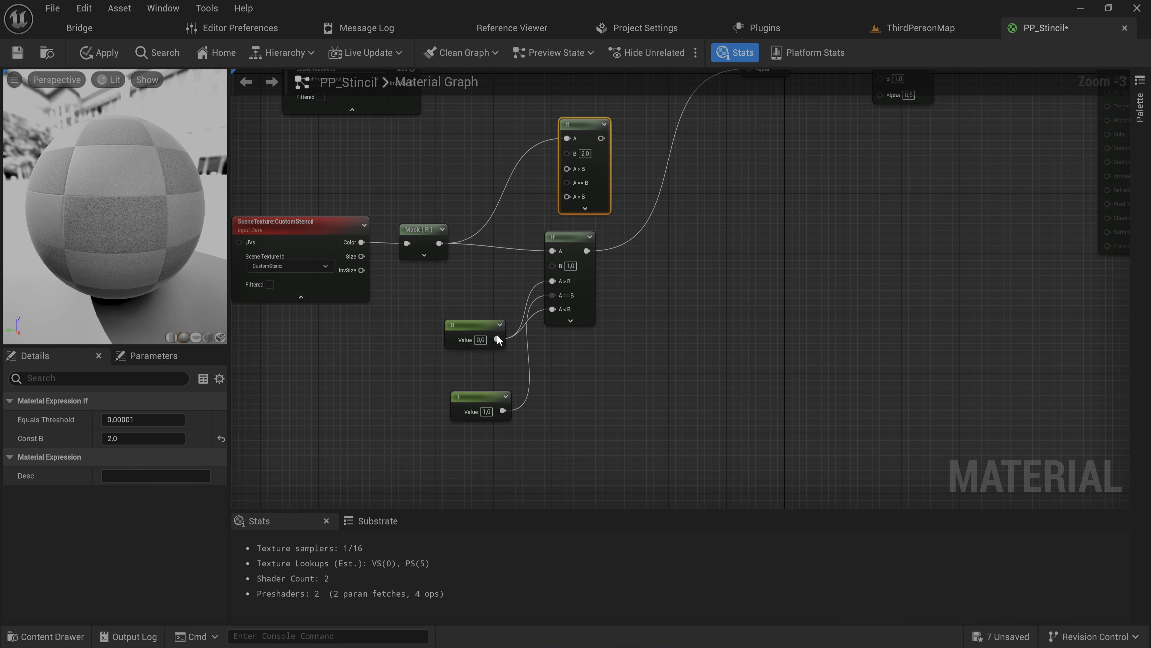
{"action": "left_click_drag", "start_coordinate": [498, 340], "coordinate": [567, 169]}
{"action": "left_click_drag", "start_coordinate": [496, 340], "coordinate": [567, 196]}
{"action": "left_click_drag", "start_coordinate": [473, 325], "coordinate": [443, 297]}
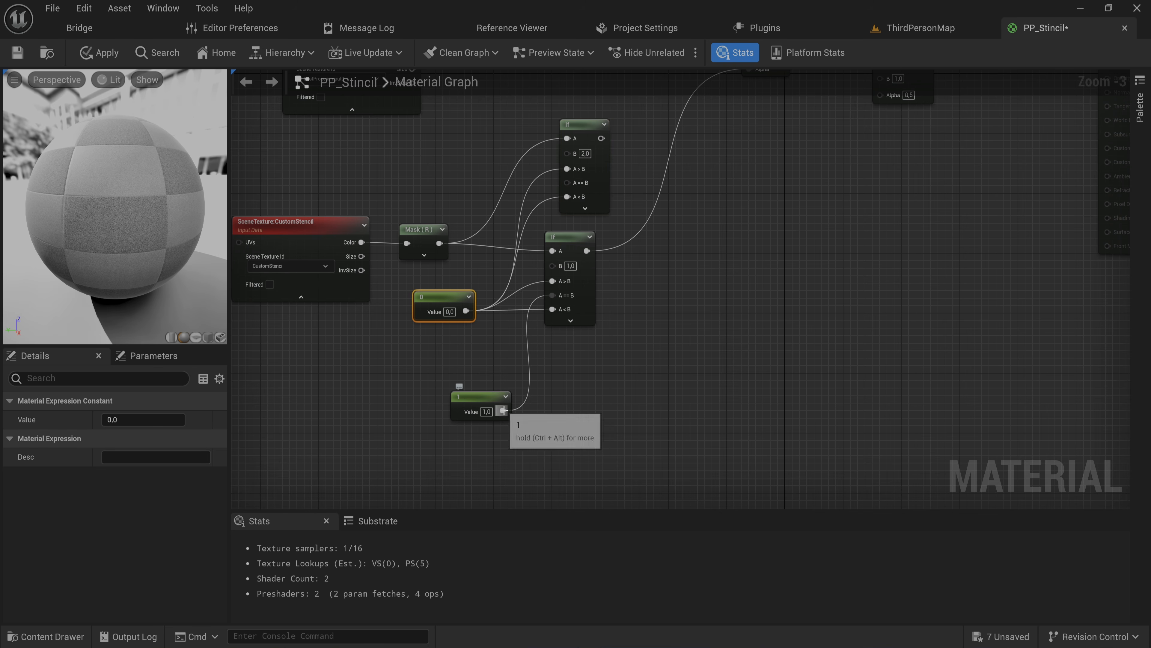
{"action": "left_click_drag", "start_coordinate": [503, 410], "coordinate": [577, 183]}
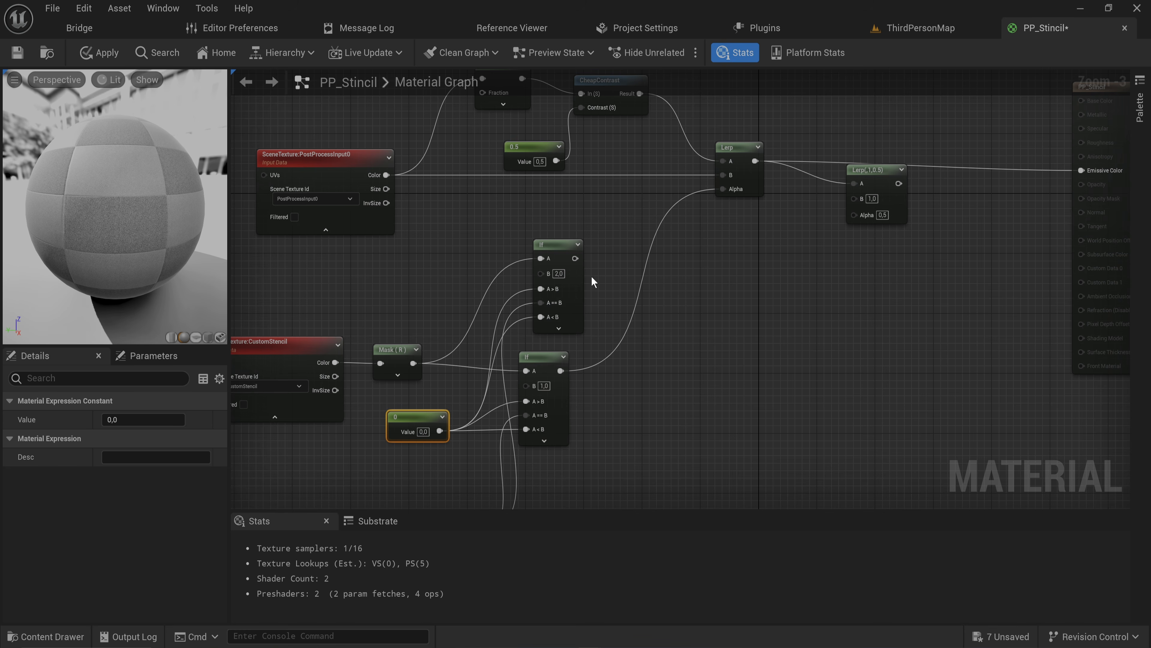
{"action": "right_click_drag", "start_coordinate": [465, 492], "coordinate": [520, 284]}
{"action": "left_click_drag", "start_coordinate": [517, 305], "coordinate": [531, 279]}
{"action": "right_click_drag", "start_coordinate": [559, 231], "coordinate": [471, 431]}
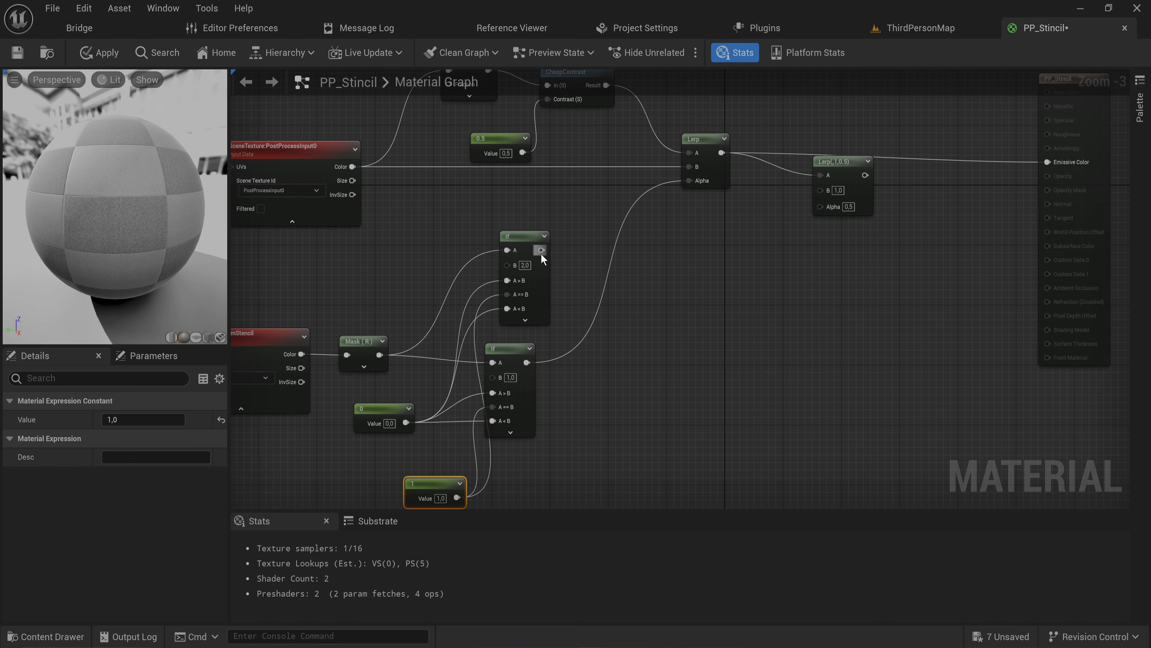
Step: Connect the new If node's output to the second Lerp's Alpha and move that If node beyond the original one
{"action": "left_click_drag", "start_coordinate": [542, 249], "coordinate": [834, 208]}
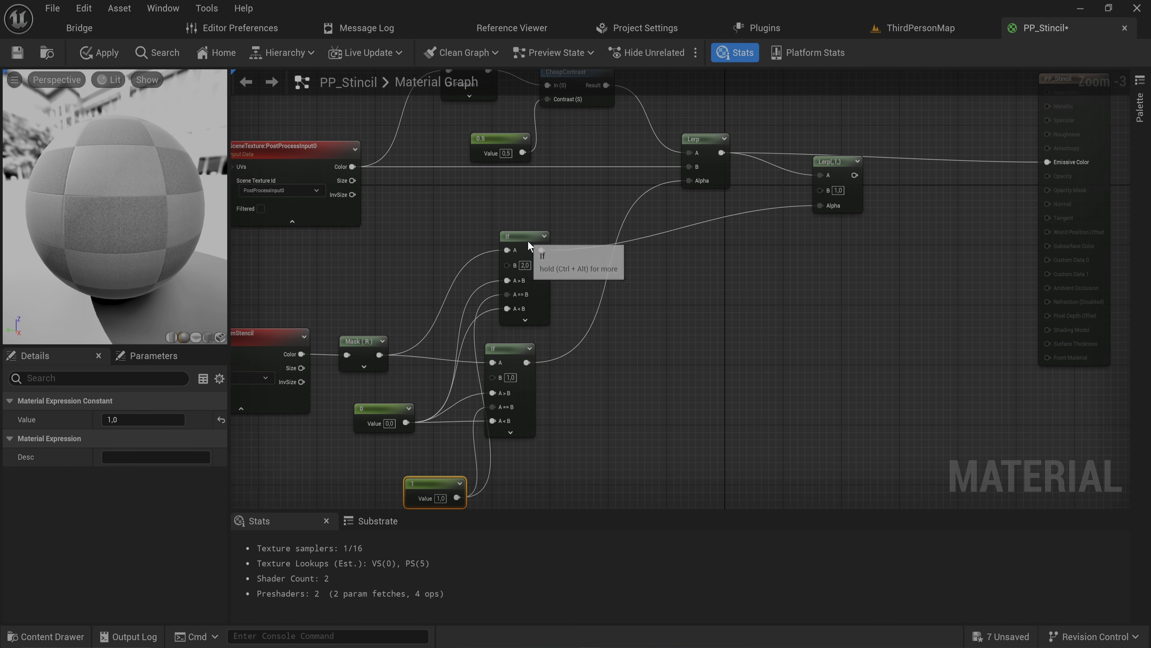
{"action": "left_click_drag", "start_coordinate": [522, 236], "coordinate": [676, 385]}
{"action": "right_click_drag", "start_coordinate": [676, 296], "coordinate": [528, 310]}
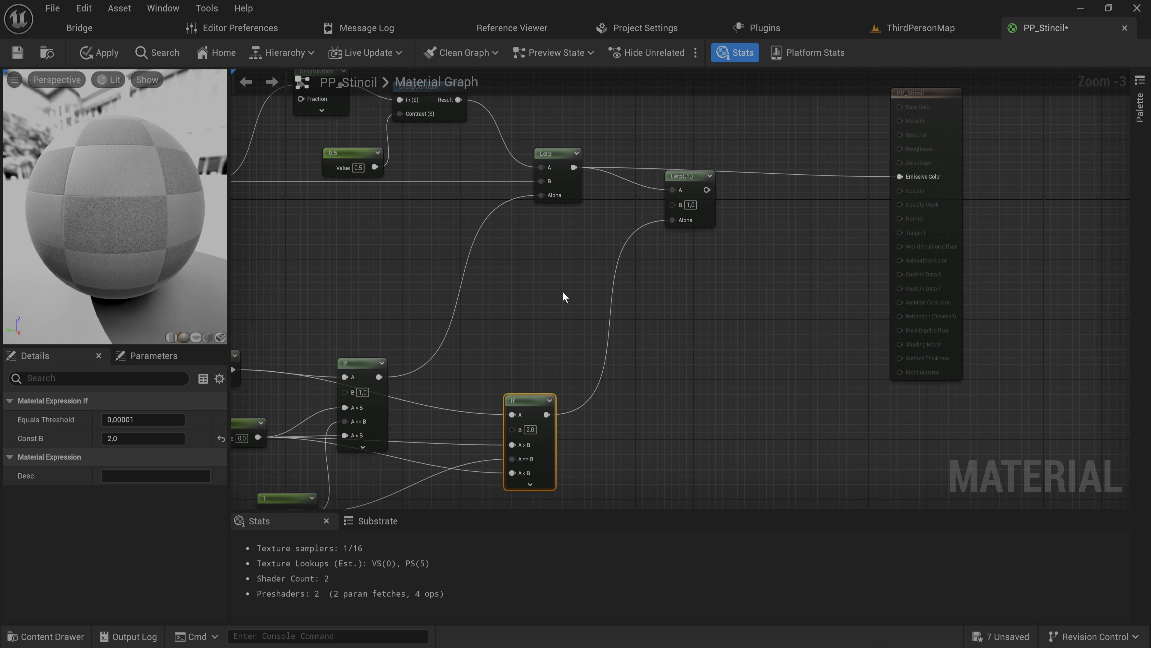
Step: Try to feed the second Lerp's B with a magenta three-component constant of 1, 0, 0.729629
{"action": "left_click", "coordinate": [519, 268]}
{"action": "left_click", "coordinate": [529, 252]}
{"action": "scroll", "coordinate": [554, 300], "scroll_direction": "up", "scroll_amount": 2}
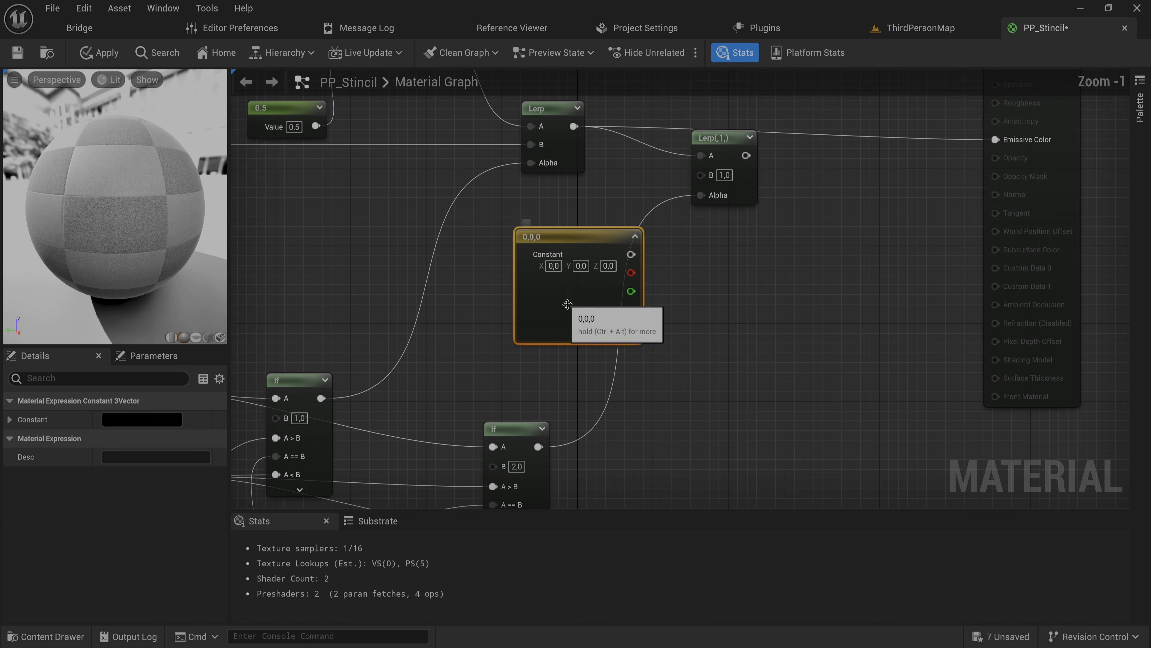
{"action": "double_click", "coordinate": [558, 313]}
{"action": "left_click_drag", "start_coordinate": [630, 377], "coordinate": [704, 370]}
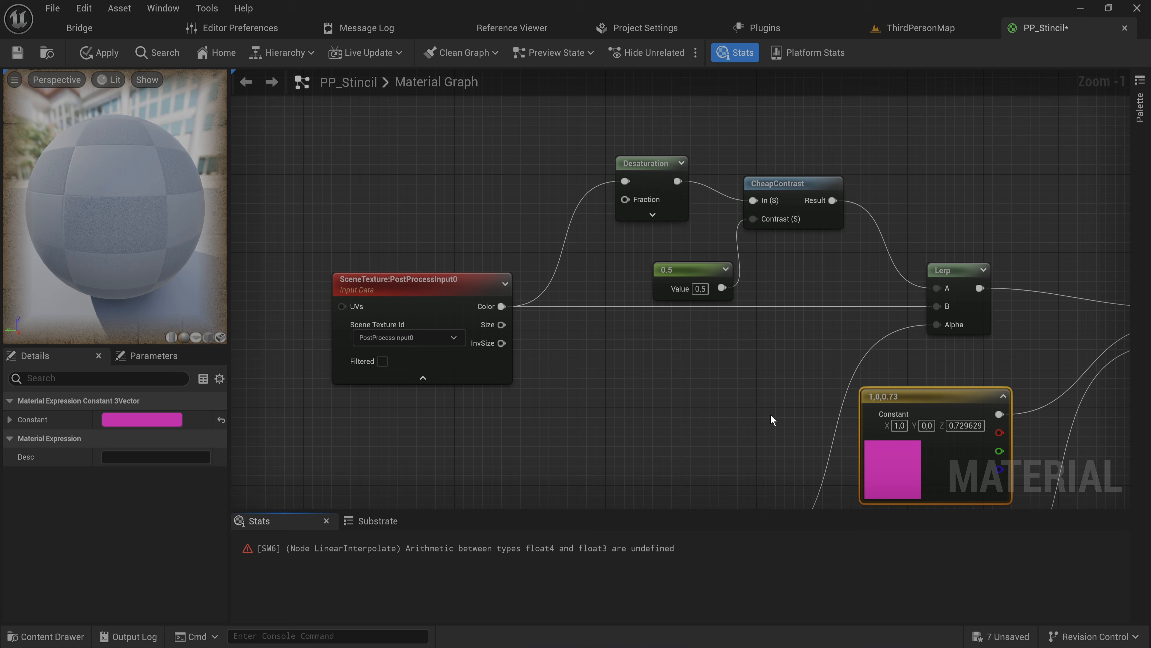
Step: Add a four-component constant colored magenta (R 1, G 0, B 0.68347, A 1) and connect it to the second Lerp's B
{"action": "right_click_drag", "start_coordinate": [771, 415], "coordinate": [285, 263]}
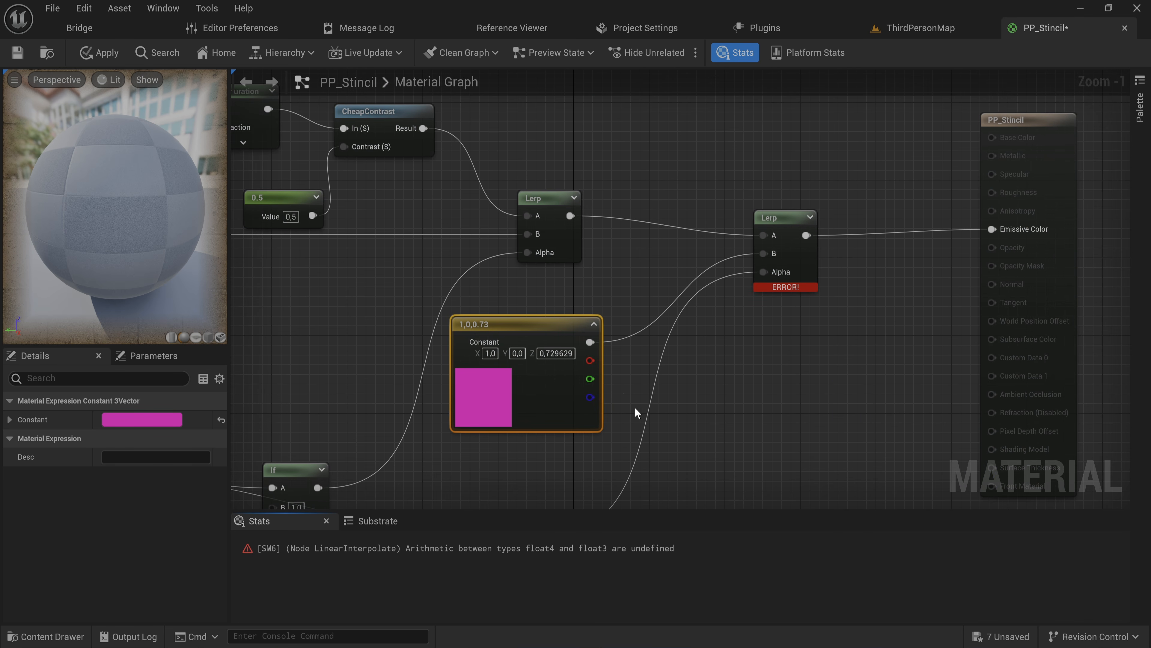
{"action": "left_click", "coordinate": [697, 354]}
{"action": "left_click", "coordinate": [684, 340]}
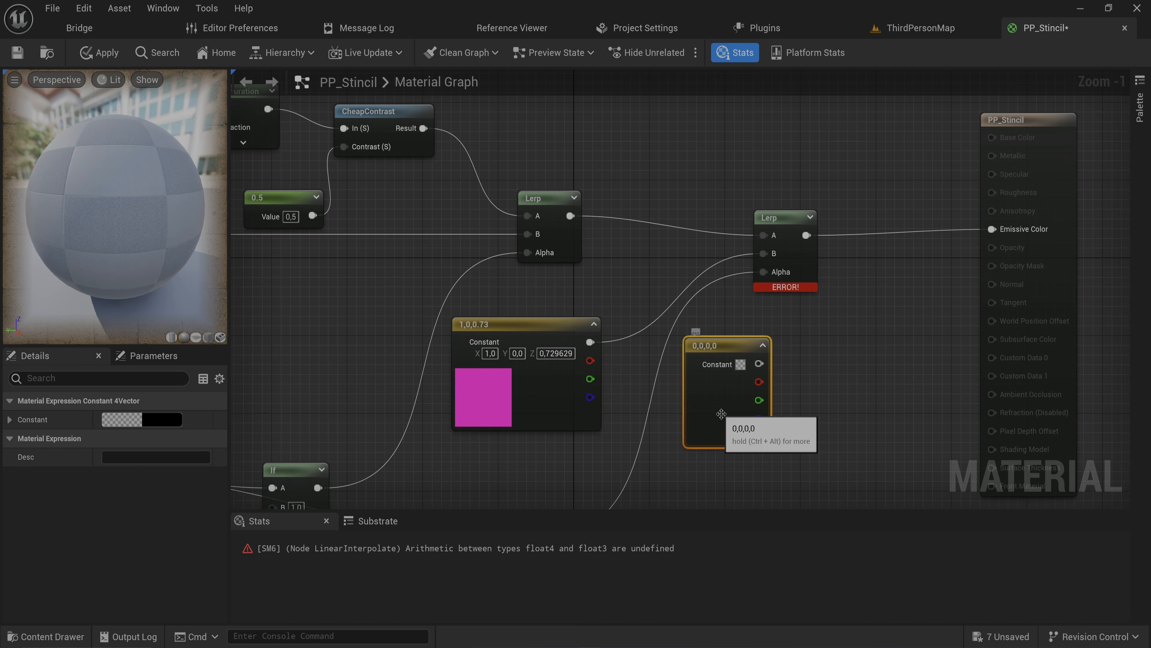
{"action": "double_click", "coordinate": [720, 406]}
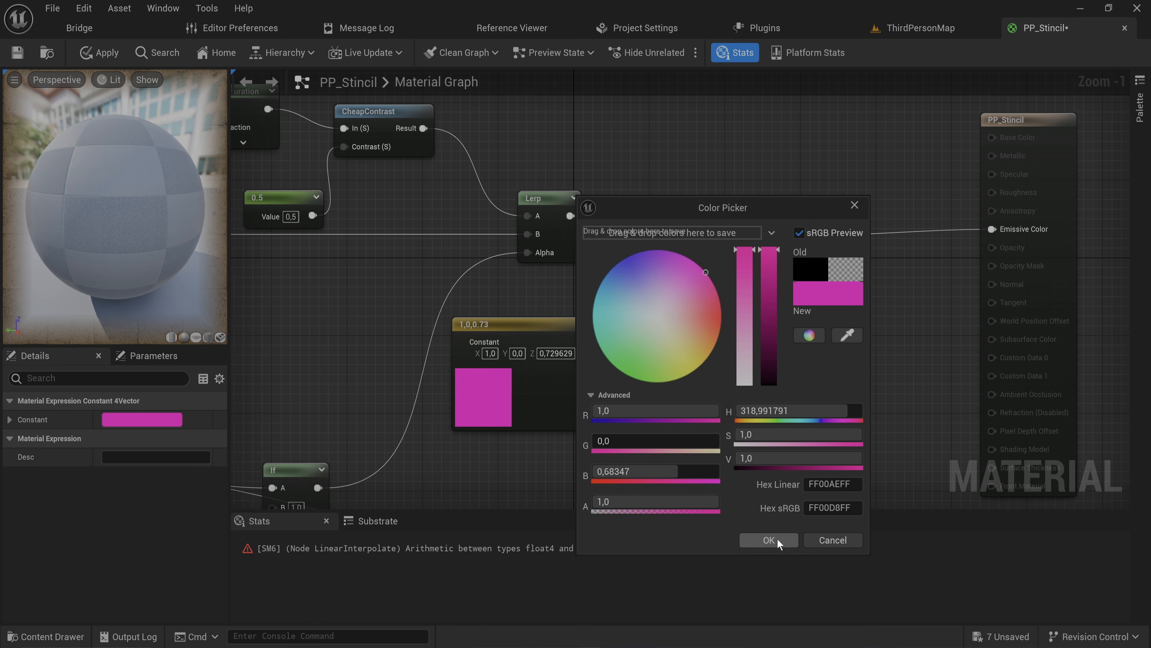
{"action": "left_click", "coordinate": [776, 541]}
{"action": "left_click_drag", "start_coordinate": [759, 363], "coordinate": [771, 243]}
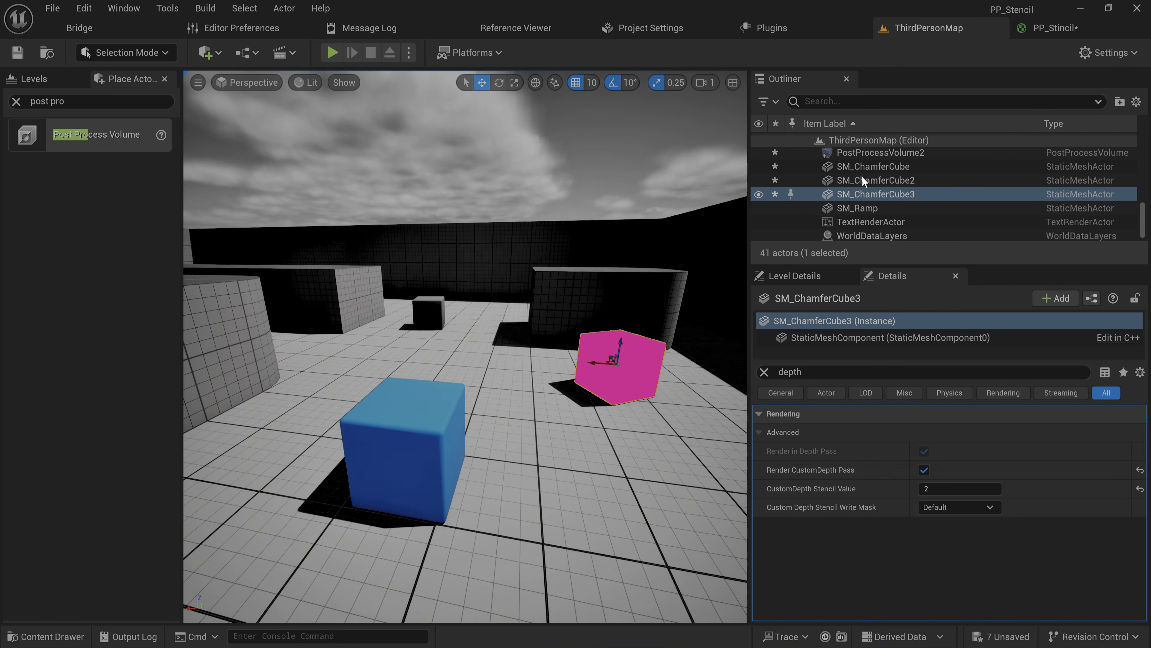
Step: Examine the blue and magenta cubes in ThirdPersonMap from several viewpoints, including from behind the SM_Cube4 block
{"action": "right_click_drag", "start_coordinate": [589, 439], "coordinate": [472, 431]}
{"action": "left_click", "coordinate": [632, 415]}
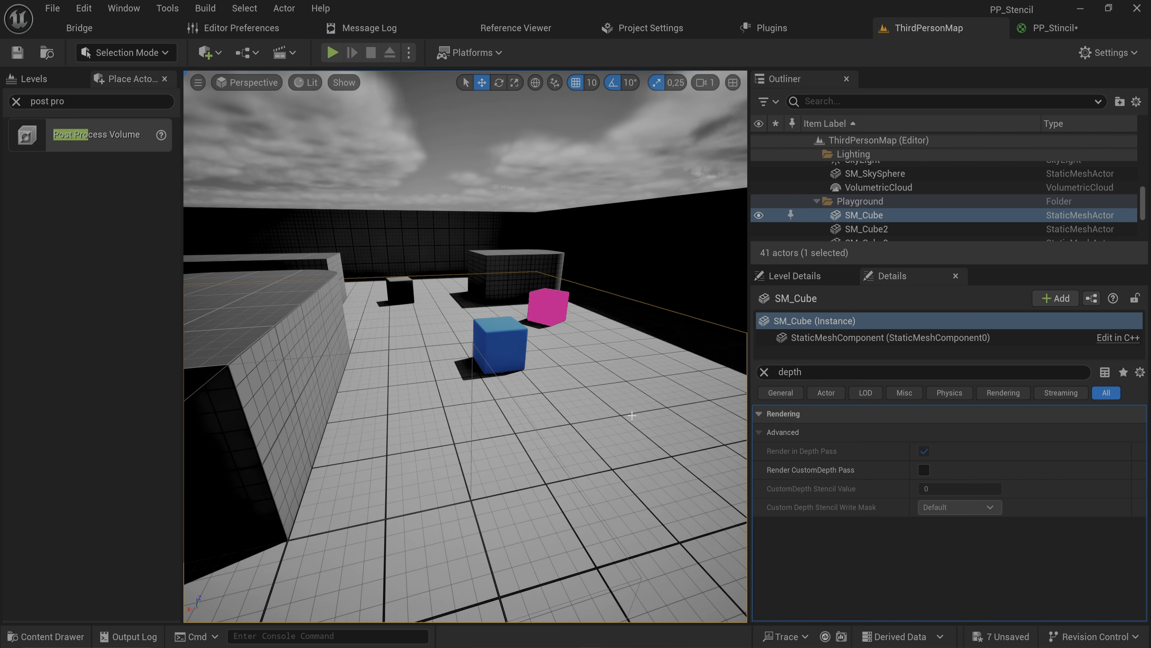
{"action": "right_click_drag", "start_coordinate": [632, 415], "coordinate": [583, 401]}
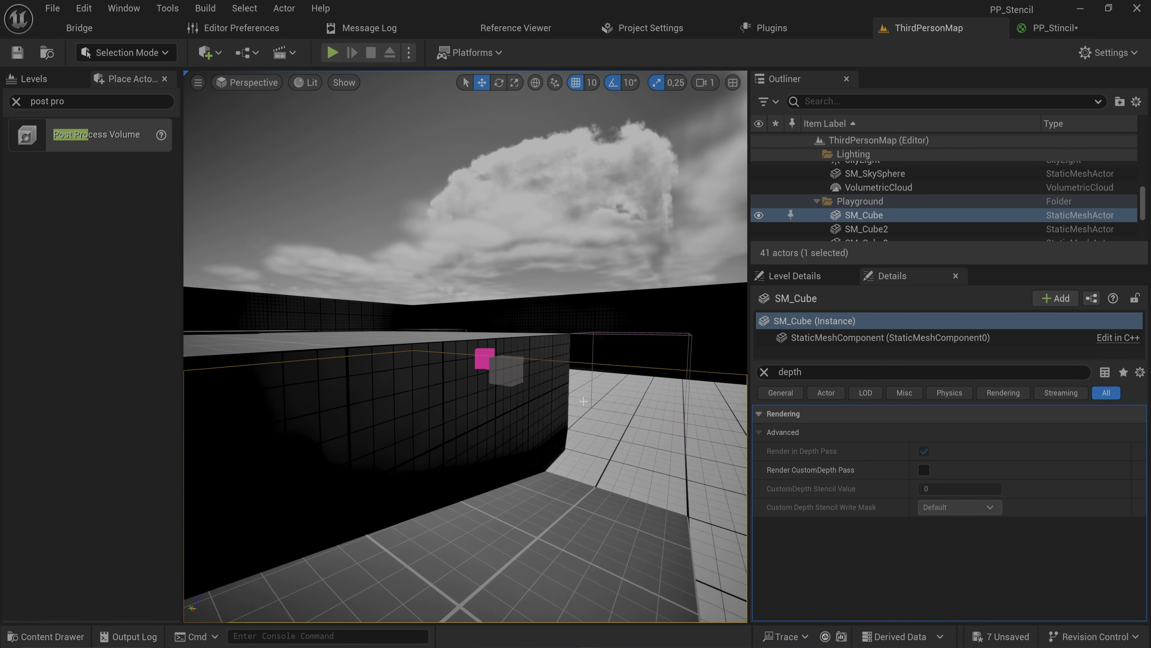
{"action": "left_click", "coordinate": [527, 378]}
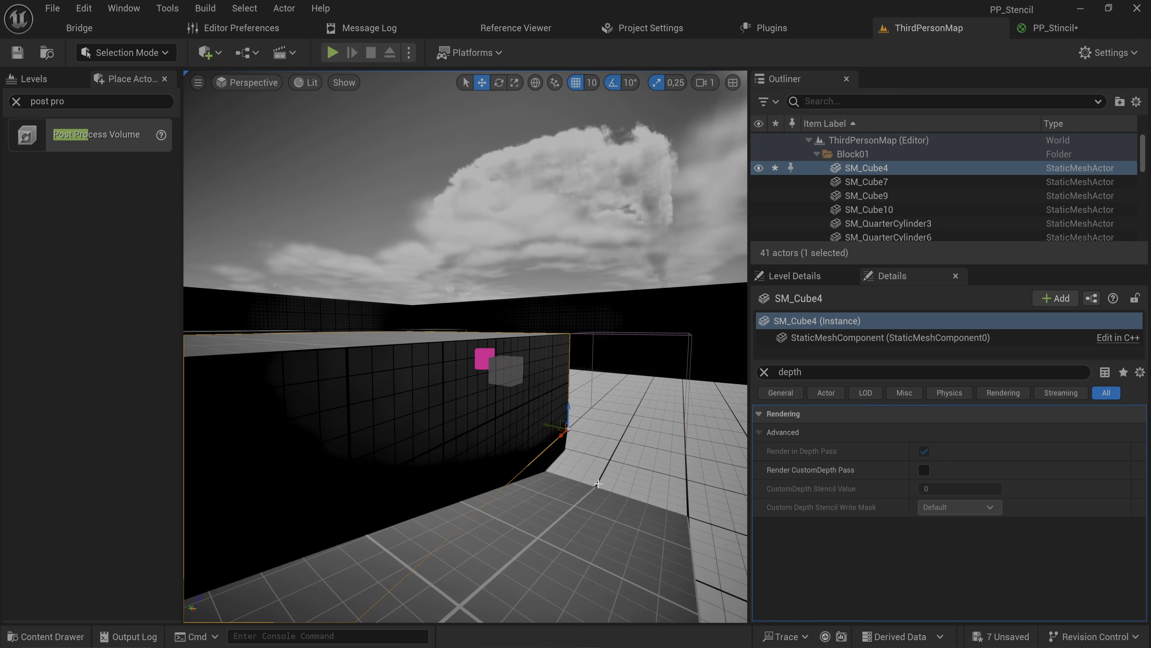
{"action": "right_click_drag", "start_coordinate": [599, 483], "coordinate": [599, 533]}
{"action": "key", "text": "e"}
{"action": "key", "text": "w"}
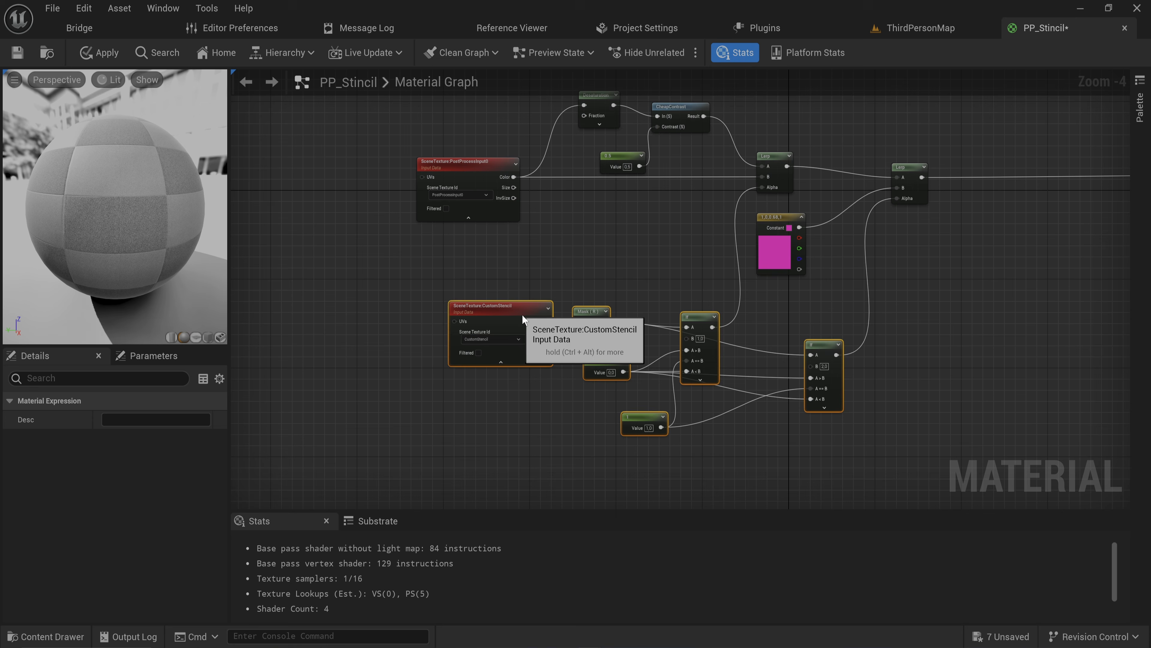
Step: In the PP_Stincil graph, move the PostProcessInput0, desaturation, contrast, first Lerp and magenta constant nodes higher, away from the CustomStencil nodes
{"action": "right_click_drag", "start_coordinate": [395, 287], "coordinate": [311, 394]}
{"action": "left_click_drag", "start_coordinate": [344, 195], "coordinate": [705, 401]}
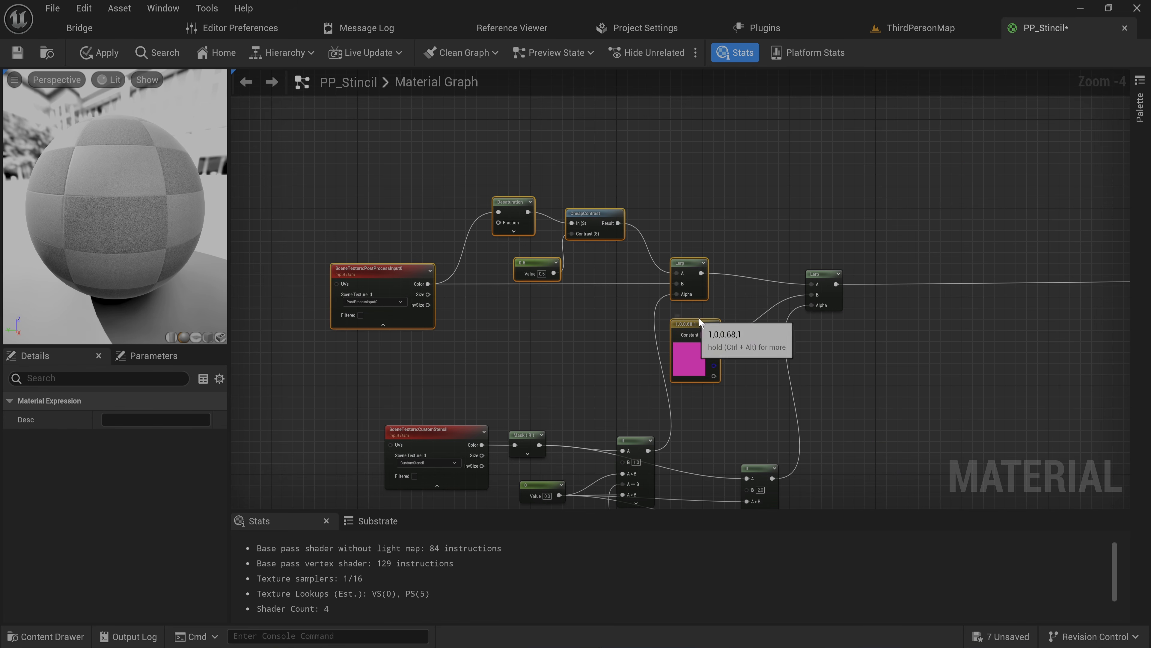
{"action": "left_click_drag", "start_coordinate": [699, 318], "coordinate": [753, 256]}
Step: Duplicate the PostProcessInput0 scene texture node twice and set the upper copy's Scene Texture Id to SceneDepth
{"action": "right_click_drag", "start_coordinate": [492, 359], "coordinate": [572, 356]}
{"action": "scroll", "coordinate": [478, 348], "scroll_direction": "up", "scroll_amount": 1}
{"action": "left_click", "coordinate": [477, 348]}
{"action": "right_click_drag", "start_coordinate": [478, 348], "coordinate": [571, 375]}
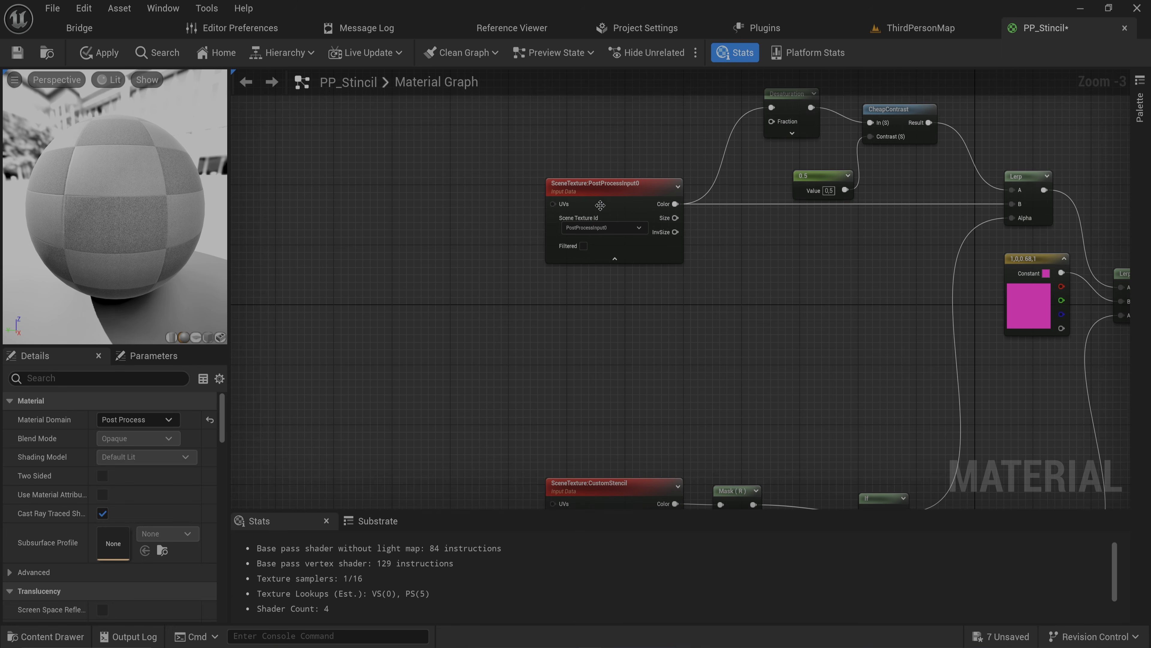
{"action": "left_click", "coordinate": [601, 205]}
{"action": "key", "text": "ctrl+d"}
{"action": "key", "text": "ctrl+d"}
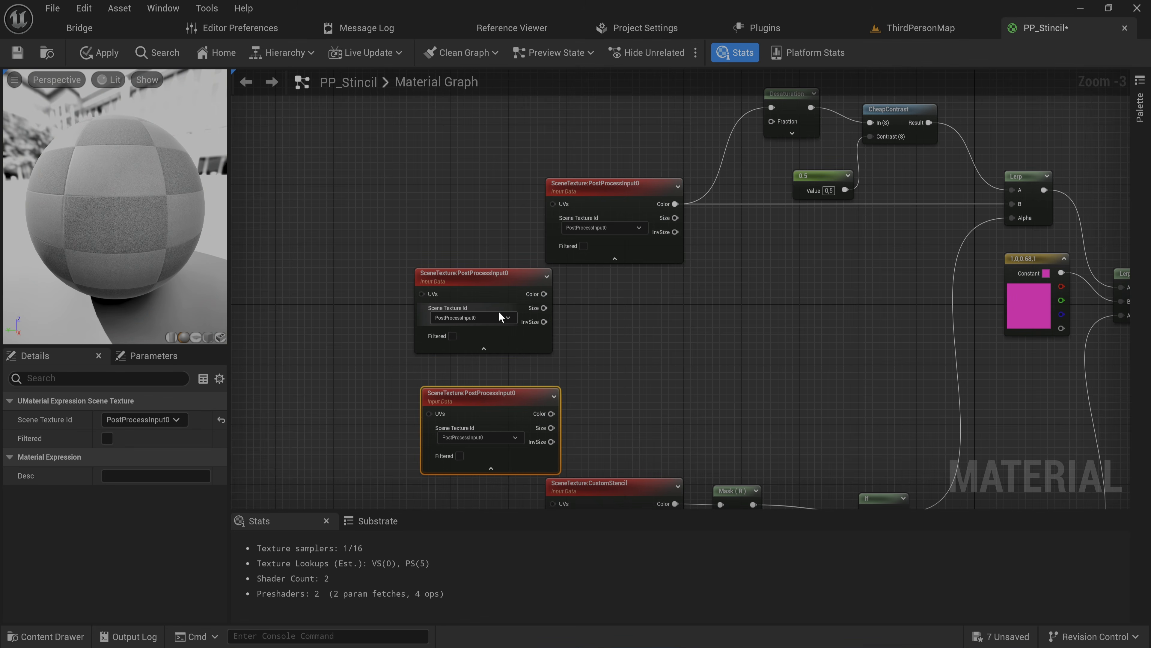
{"action": "left_click", "coordinate": [495, 318]}
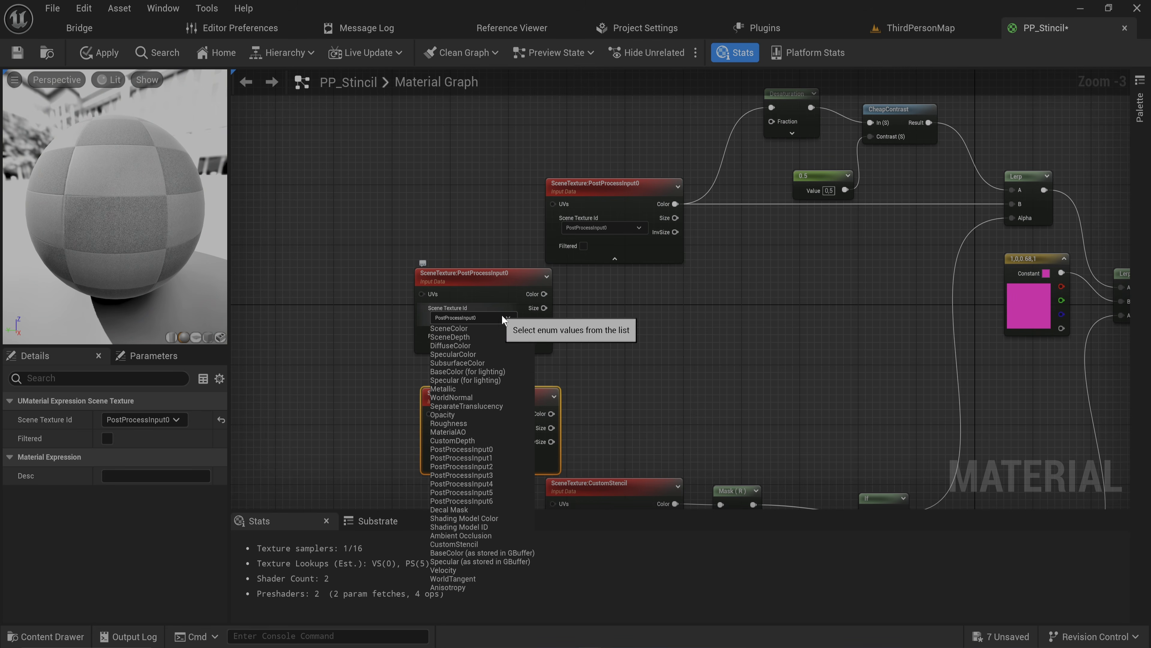
{"action": "left_click", "coordinate": [488, 336]}
Step: Reposition the second PostProcessInput0 copy and set its Scene Texture Id to CustomDepth
{"action": "left_click_drag", "start_coordinate": [492, 396], "coordinate": [477, 373]}
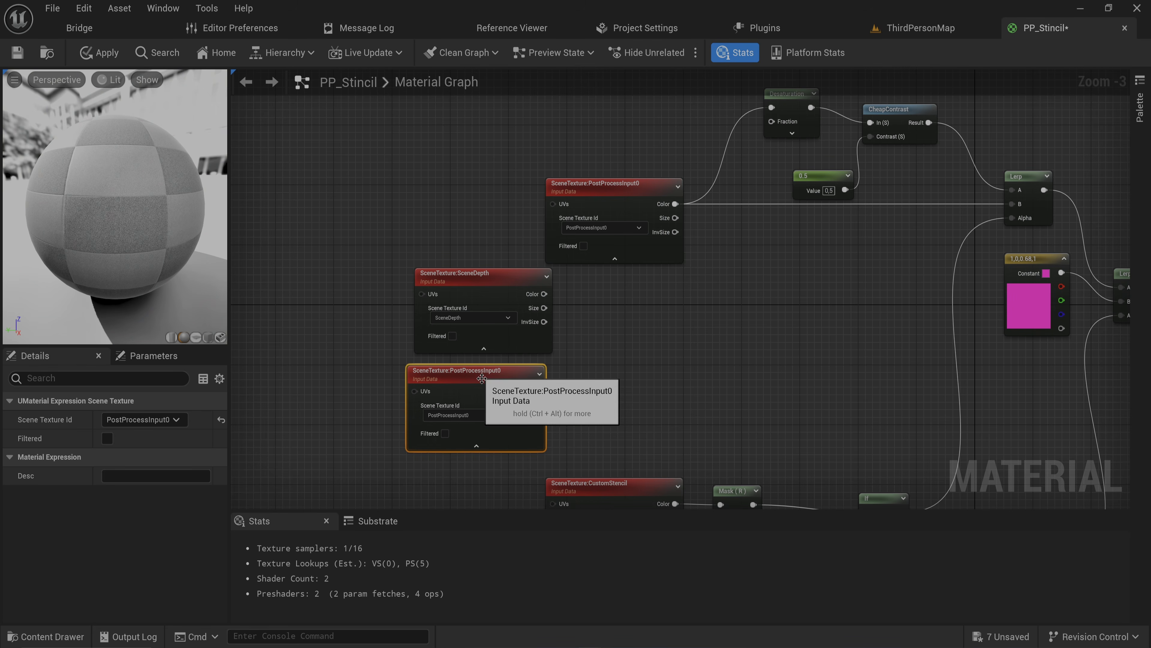
{"action": "left_click", "coordinate": [472, 415]}
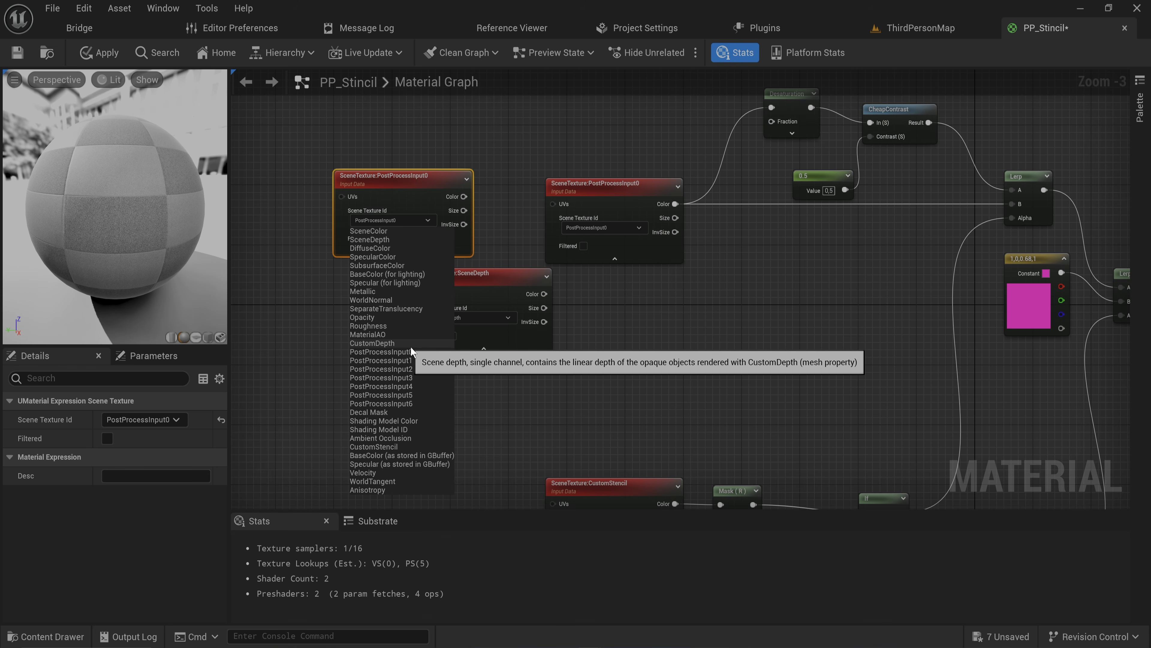
{"action": "left_click", "coordinate": [421, 343]}
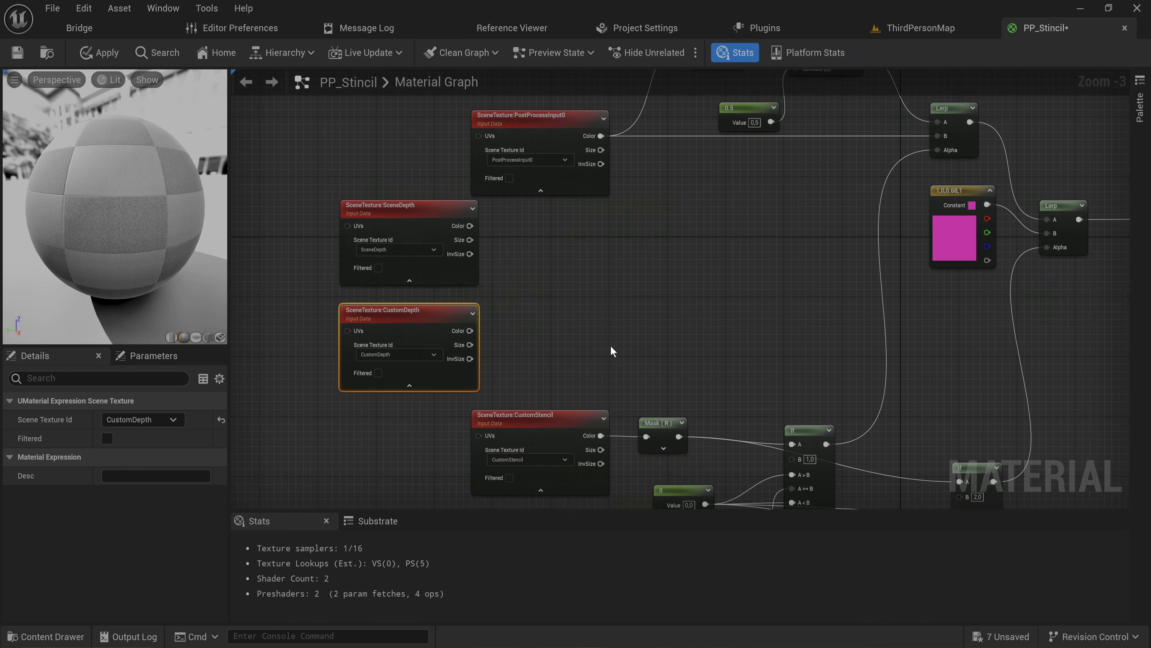
Step: Copy the CustomStencil's Mask (R) node and paste it beside the SceneDepth node
{"action": "left_click", "coordinate": [658, 423]}
{"action": "right_click_drag", "start_coordinate": [539, 266], "coordinate": [560, 318]}
{"action": "key", "text": "ctrl+v"}
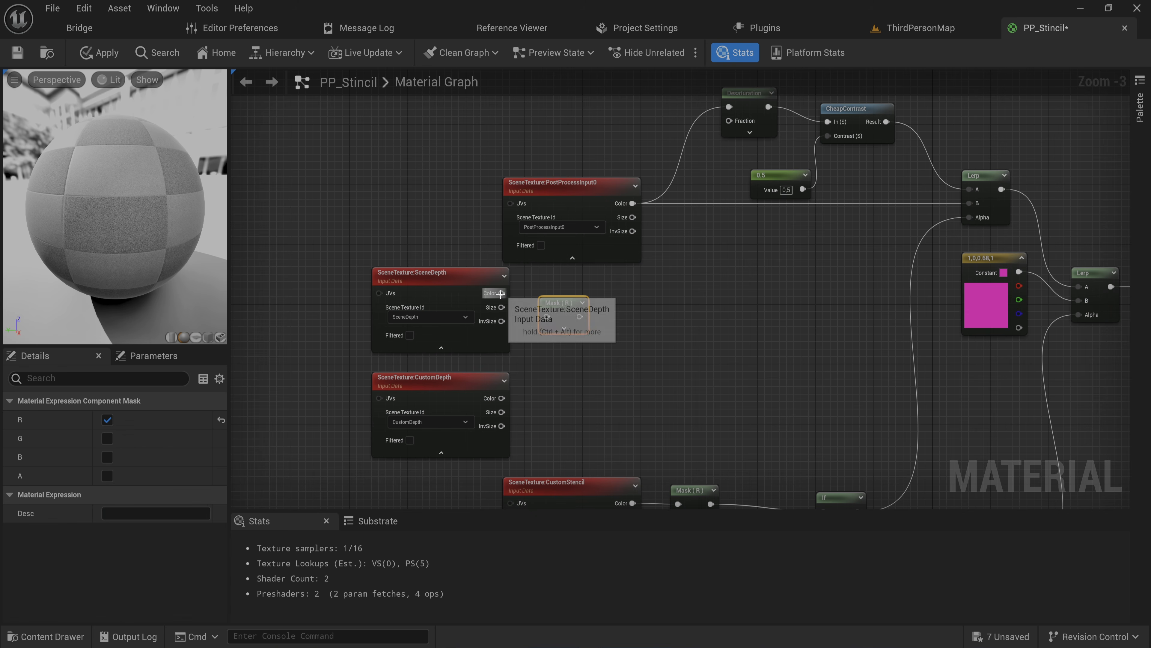
Step: Connect the SceneDepth color to its Mask (R) node, paste a second mask and connect the CustomDepth color to it
{"action": "left_click_drag", "start_coordinate": [501, 293], "coordinate": [552, 282]}
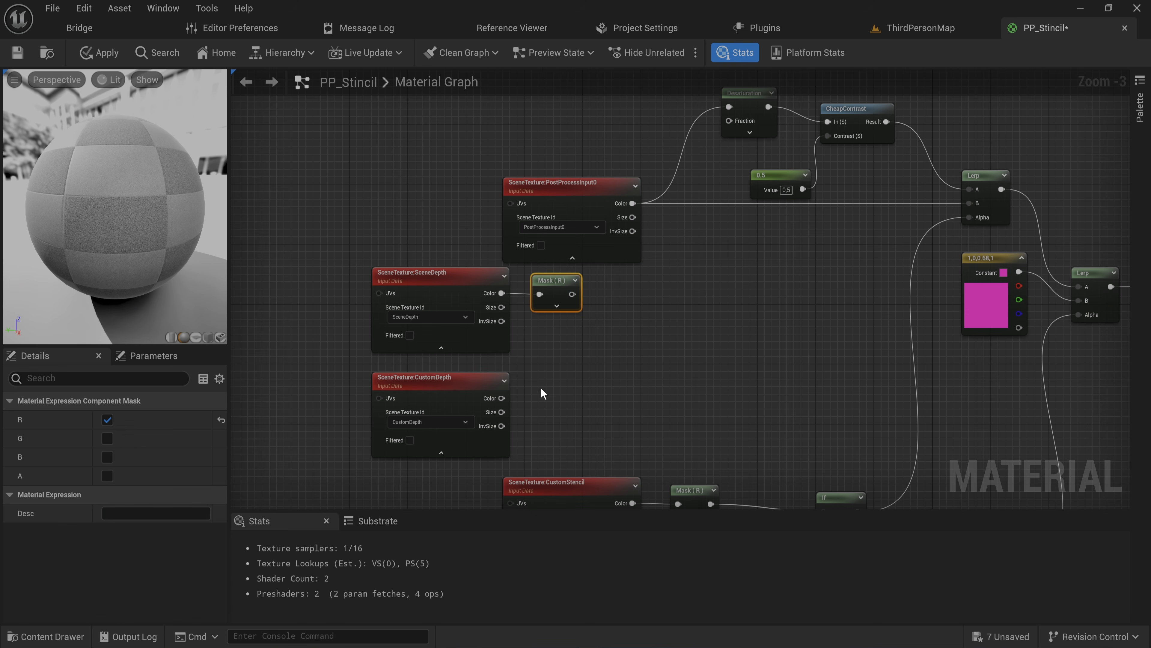
{"action": "key", "text": "ctrl+v"}
{"action": "left_click_drag", "start_coordinate": [502, 398], "coordinate": [534, 399]}
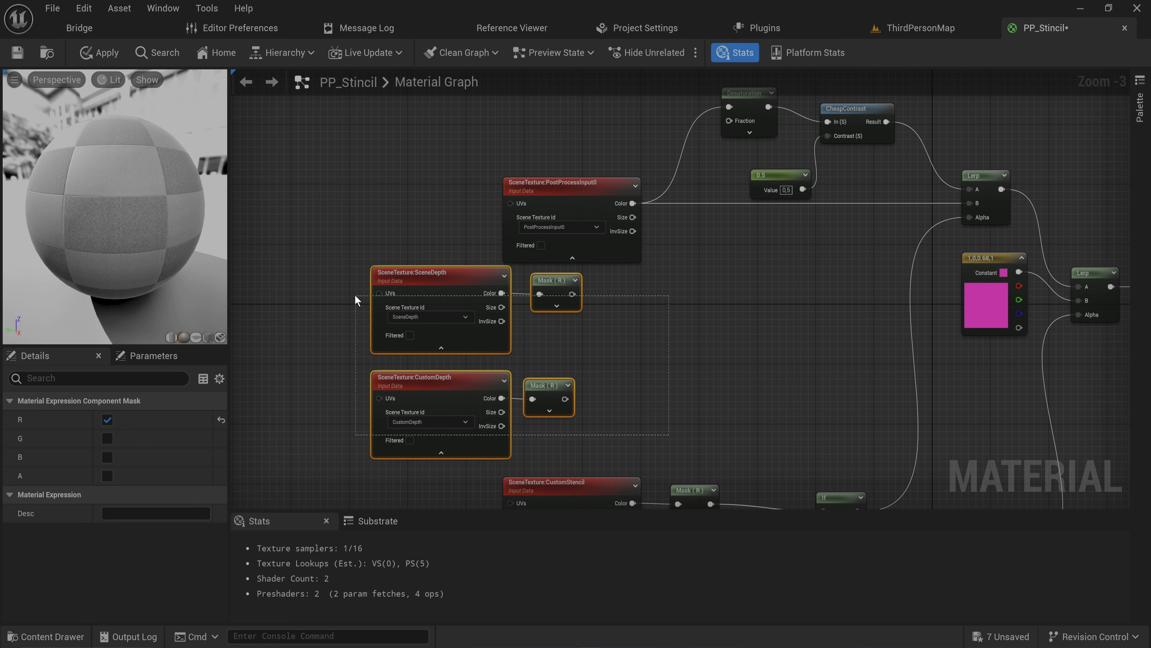
{"action": "left_click", "coordinate": [602, 363]}
Step: Add a Subtract node with the CustomDepth mask in A and the SceneDepth mask in B
{"action": "right_click_drag", "start_coordinate": [613, 350], "coordinate": [492, 353]}
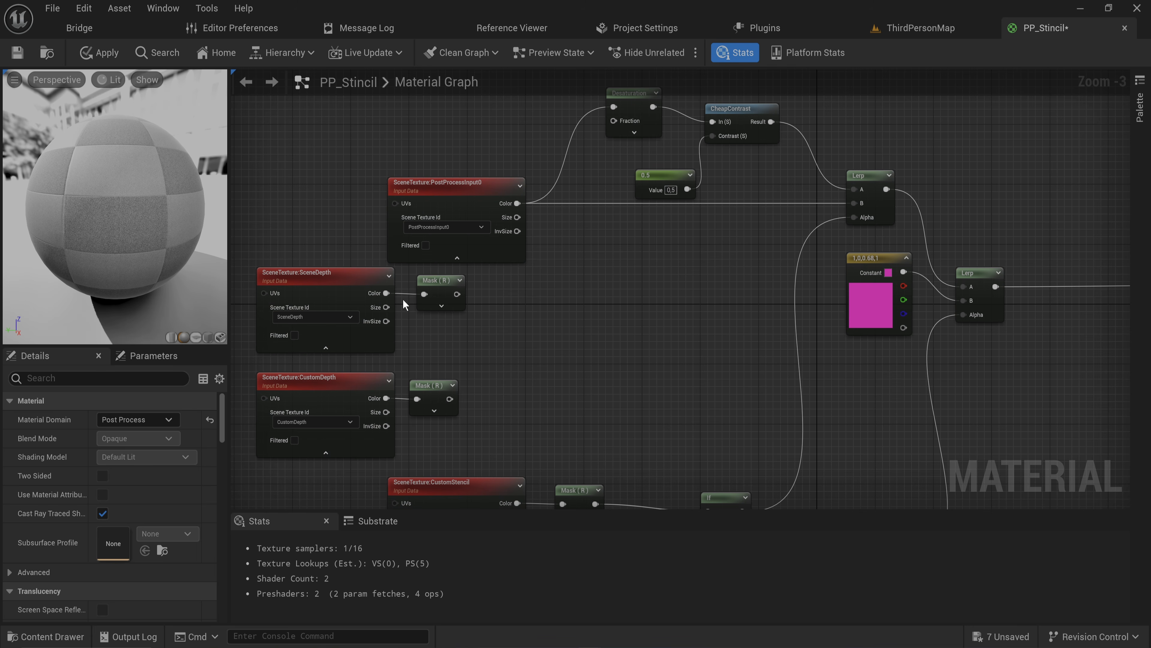
{"action": "left_click_drag", "start_coordinate": [449, 399], "coordinate": [549, 353]}
{"action": "type", "text": "sub"}
{"action": "key", "text": "Return"}
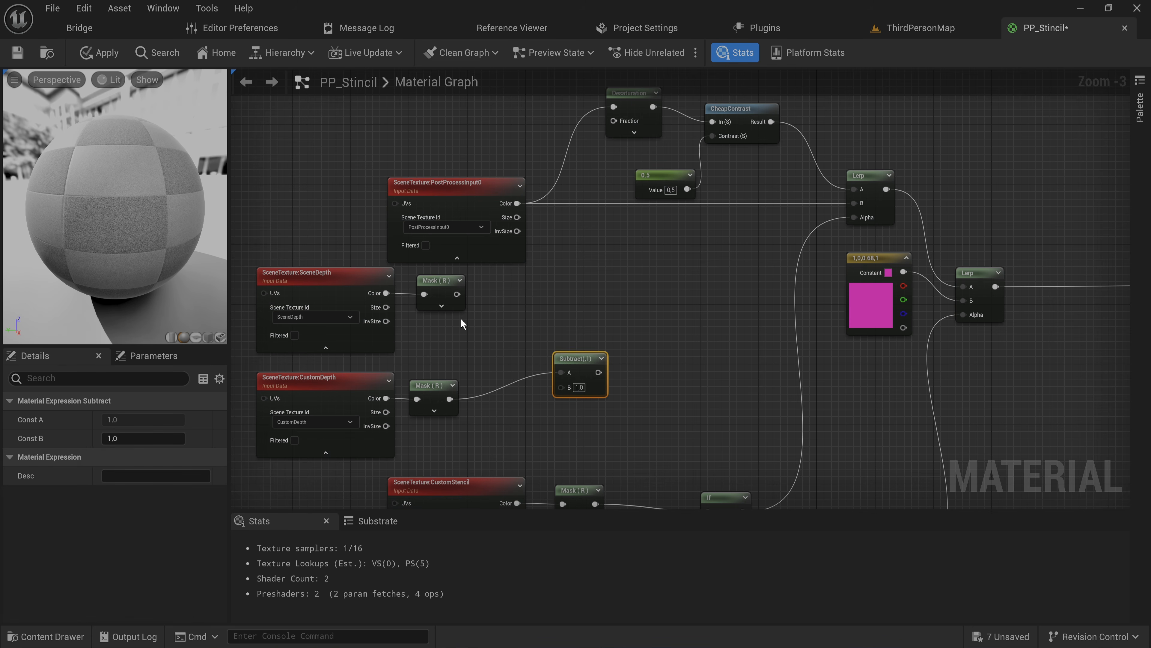
{"action": "left_click_drag", "start_coordinate": [457, 293], "coordinate": [563, 390]}
{"action": "right_click_drag", "start_coordinate": [429, 357], "coordinate": [619, 344]}
{"action": "scroll", "coordinate": [585, 361], "scroll_direction": "up", "scroll_amount": 2}
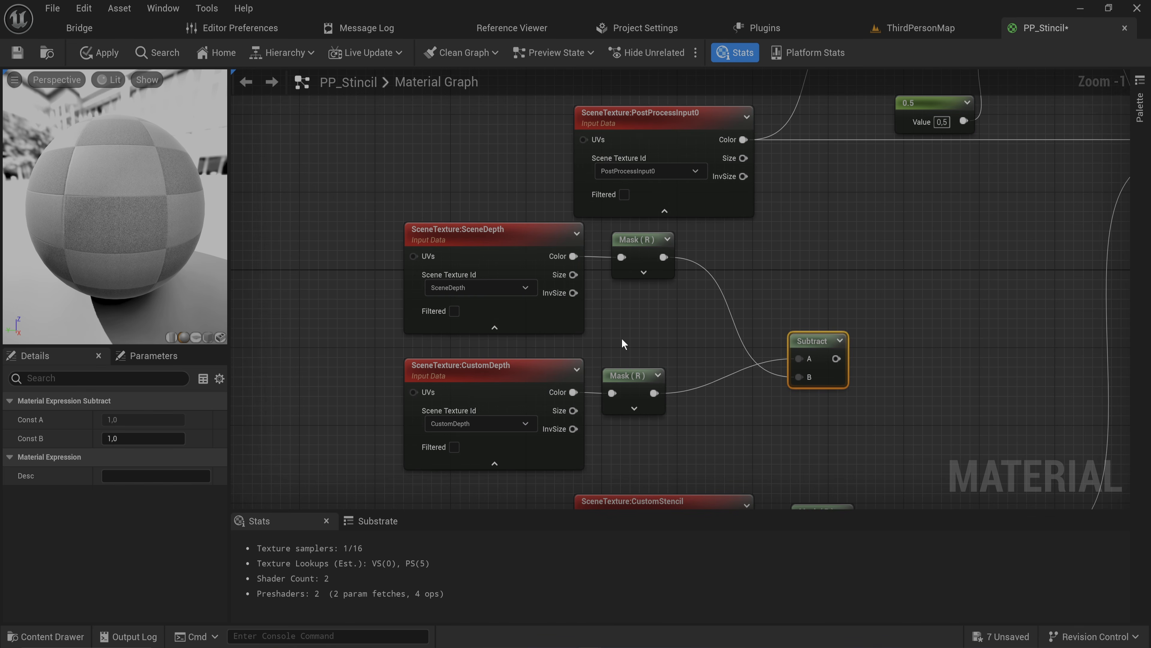
Step: Feed the Subtract result into a Saturate node and its output into a OneMinus (1-x) node
{"action": "left_click_drag", "start_coordinate": [669, 339], "coordinate": [444, 242]}
{"action": "left_click_drag", "start_coordinate": [683, 446], "coordinate": [445, 377]}
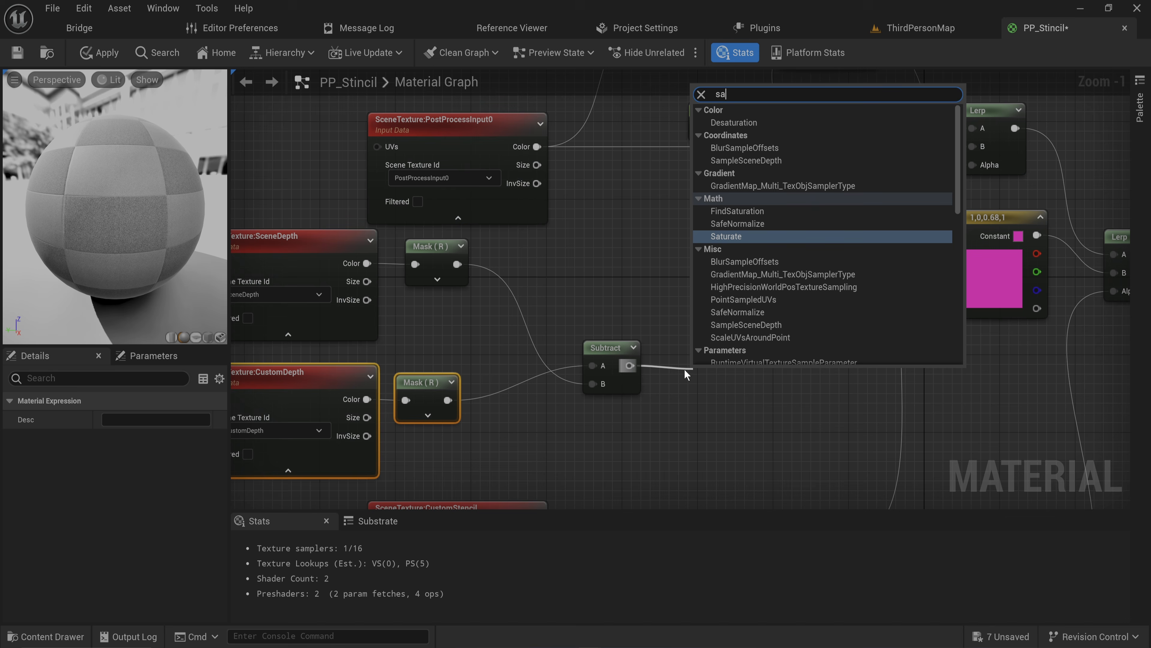
{"action": "type", "text": "tu"}
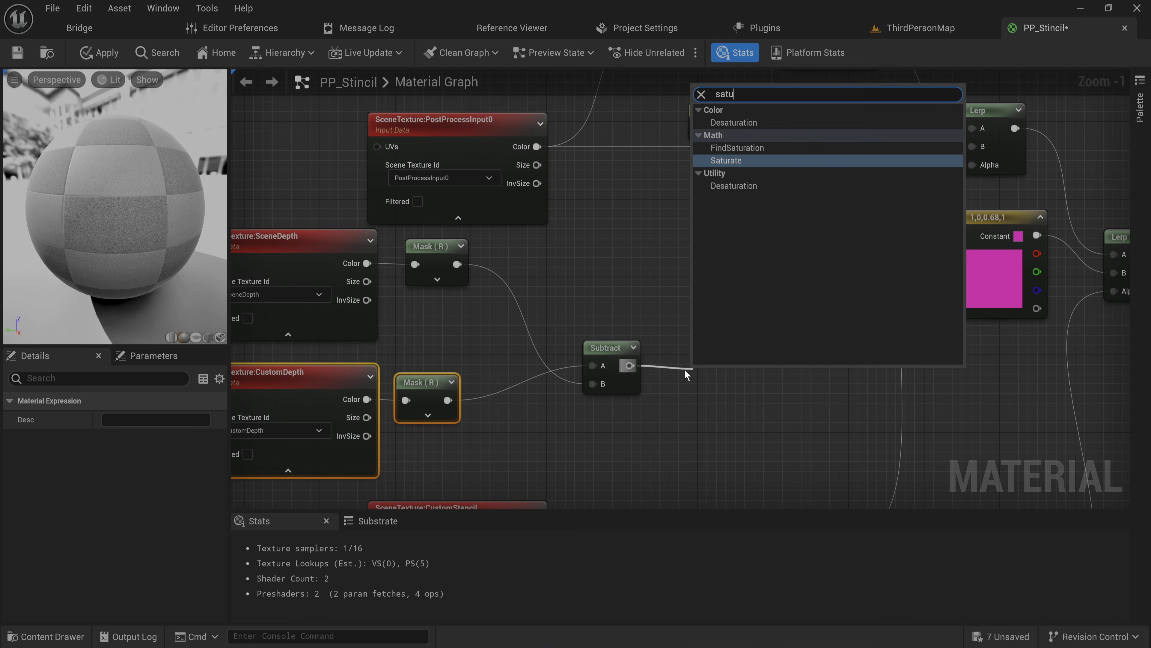
{"action": "key", "text": "Return"}
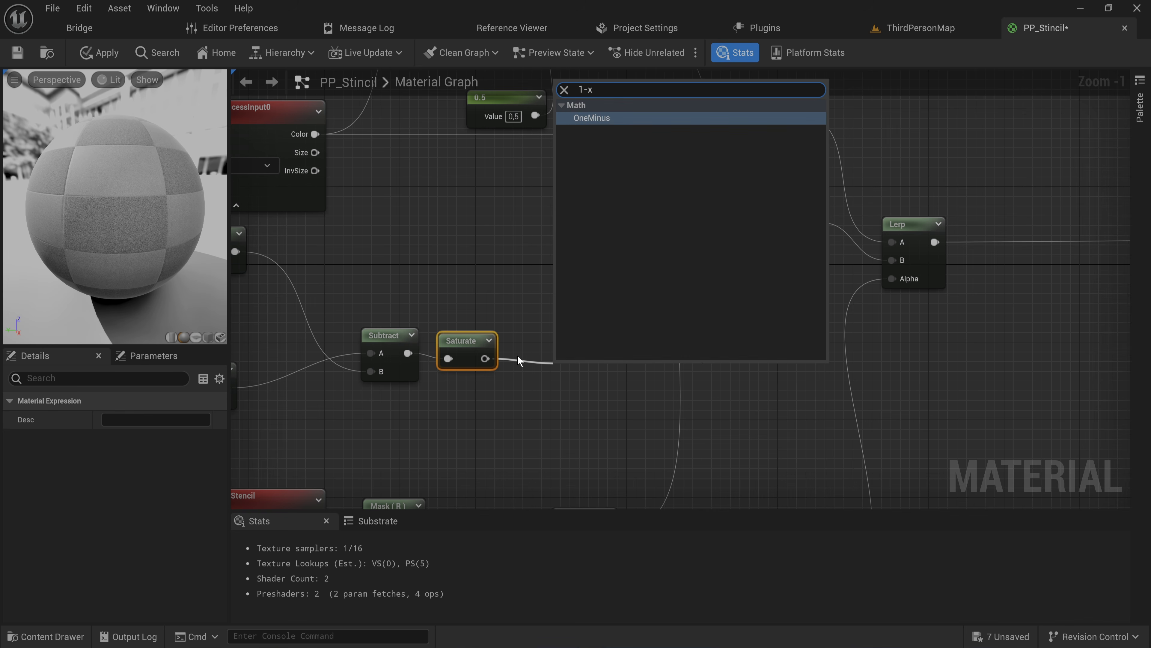
{"action": "key", "text": "Return"}
{"action": "left_click_drag", "start_coordinate": [574, 375], "coordinate": [555, 354]}
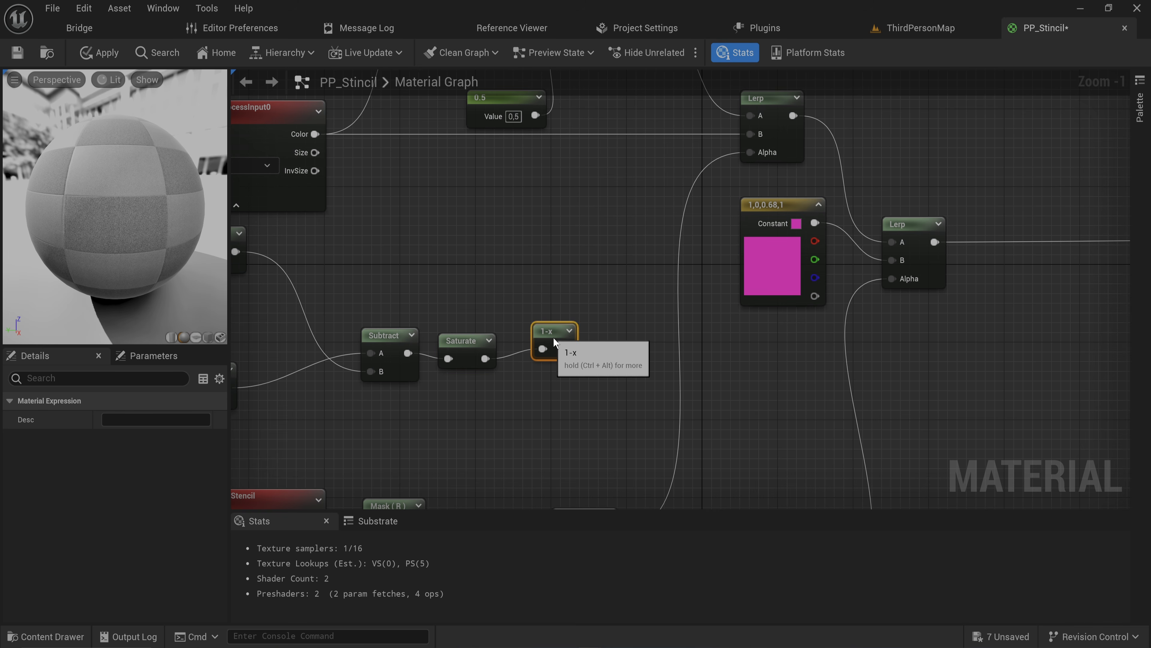
Step: Create a Multiply node from the output of the If node that compares the stencil with 1
{"action": "scroll", "coordinate": [606, 331], "scroll_direction": "down", "scroll_amount": 2}
{"action": "right_click_drag", "start_coordinate": [618, 369], "coordinate": [676, 177]}
{"action": "right_click_drag", "start_coordinate": [729, 256], "coordinate": [631, 405]}
{"action": "left_click_drag", "start_coordinate": [673, 408], "coordinate": [724, 350]}
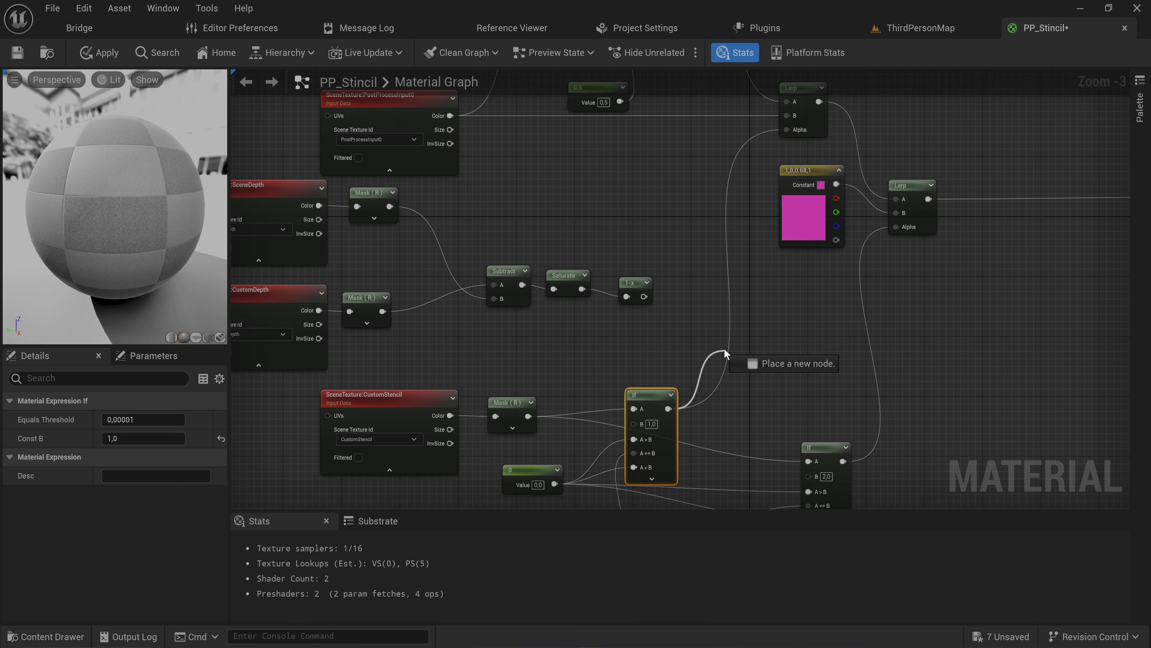
{"action": "right_click_drag", "start_coordinate": [677, 313], "coordinate": [571, 391]}
{"action": "right_click_drag", "start_coordinate": [594, 442], "coordinate": [623, 331]}
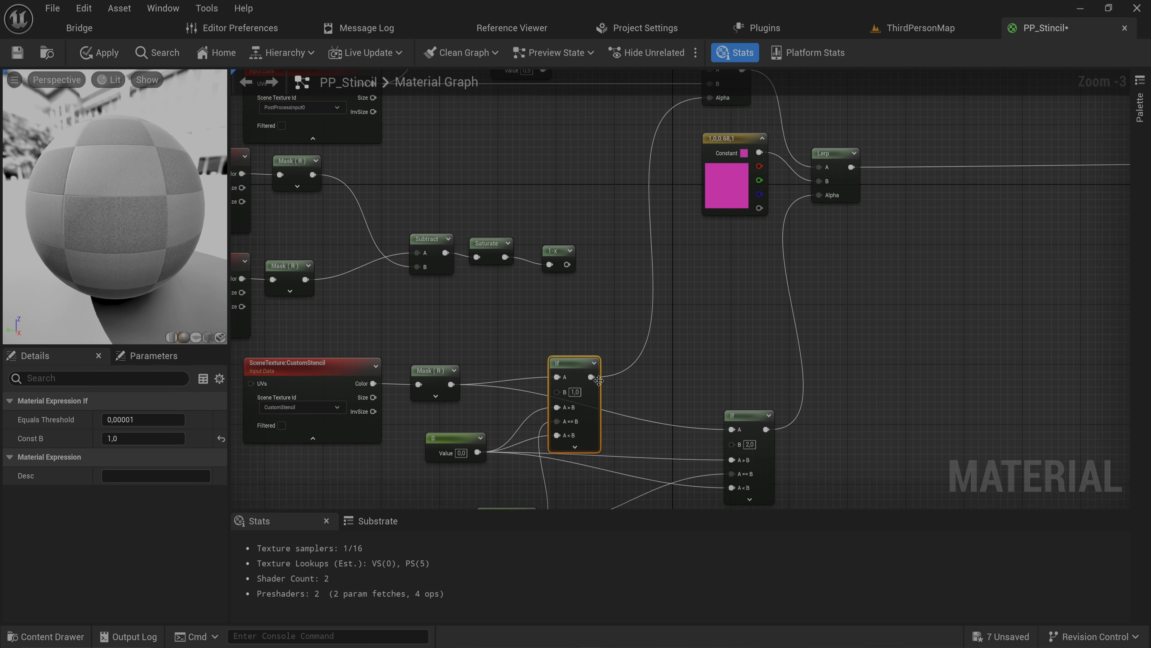
{"action": "left_click_drag", "start_coordinate": [591, 377], "coordinate": [640, 288]}
{"action": "type", "text": "*"}
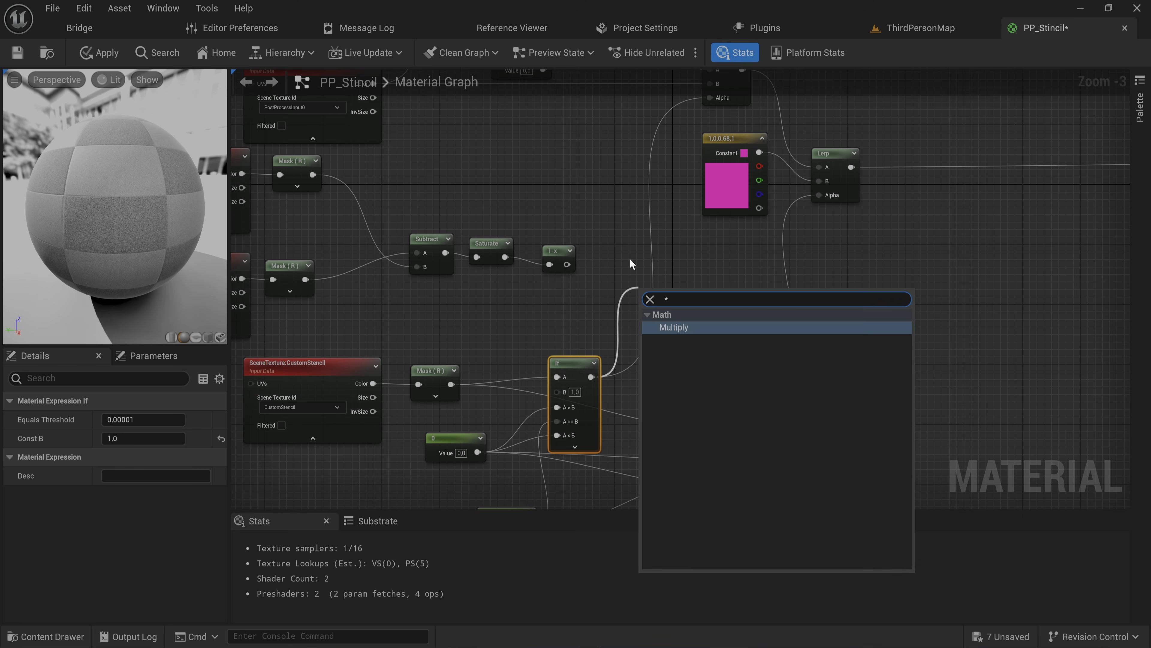
{"action": "key", "text": "Return"}
Step: Connect the 1-x output to the Multiply node's B input and the Multiply result to the first Lerp's Alpha
{"action": "right_click_drag", "start_coordinate": [568, 274], "coordinate": [634, 289]}
{"action": "left_click_drag", "start_coordinate": [634, 280], "coordinate": [718, 337]}
{"action": "right_click_drag", "start_coordinate": [718, 337], "coordinate": [635, 415]}
{"action": "left_click_drag", "start_coordinate": [635, 415], "coordinate": [685, 212]}
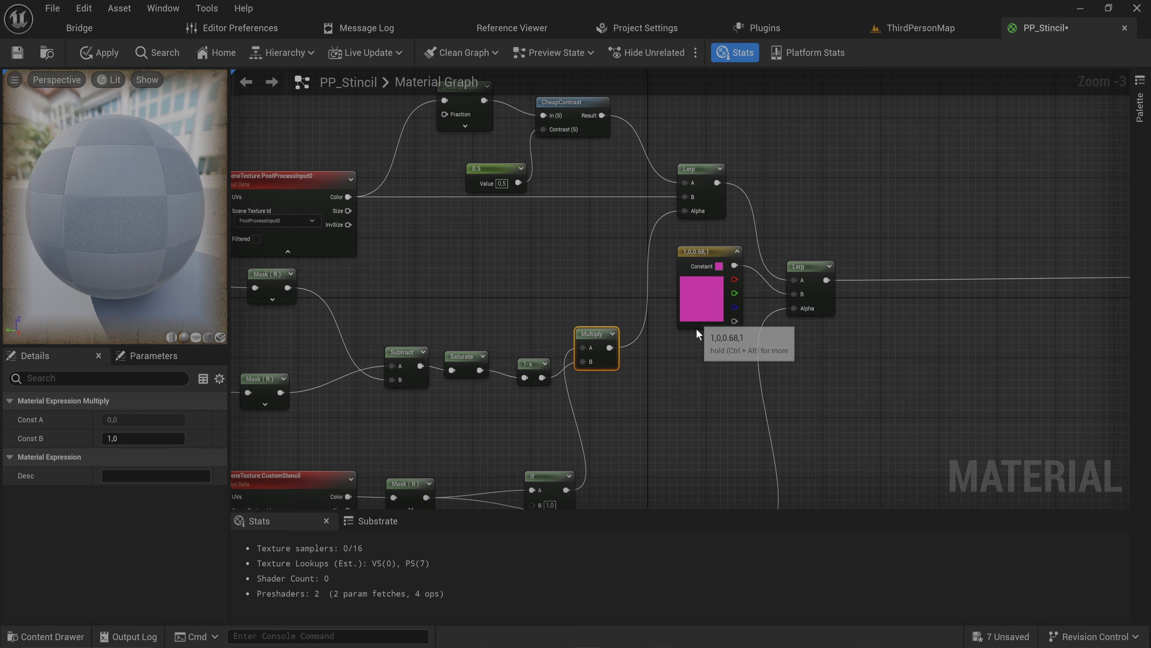
Step: Connect the 1-x output and the stencil 2 If output to a second Multiply node driving the magenta Lerp's Alpha
{"action": "right_click_drag", "start_coordinate": [698, 308], "coordinate": [648, 253]}
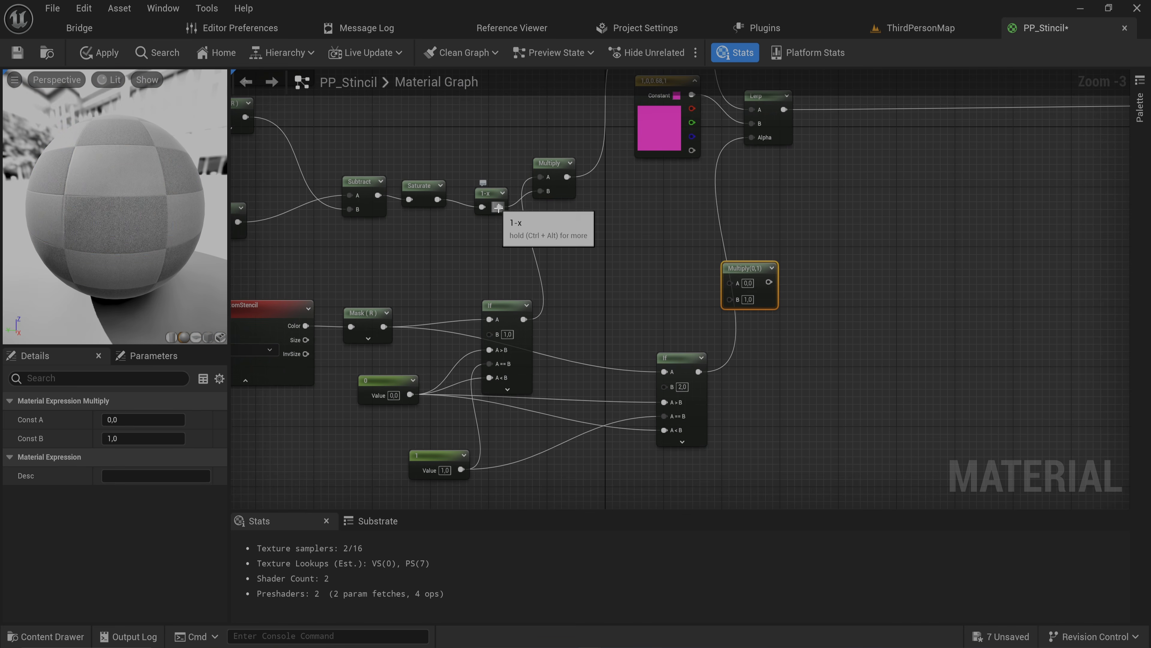
{"action": "left_click_drag", "start_coordinate": [499, 207], "coordinate": [730, 282]}
{"action": "left_click_drag", "start_coordinate": [696, 373], "coordinate": [730, 297]}
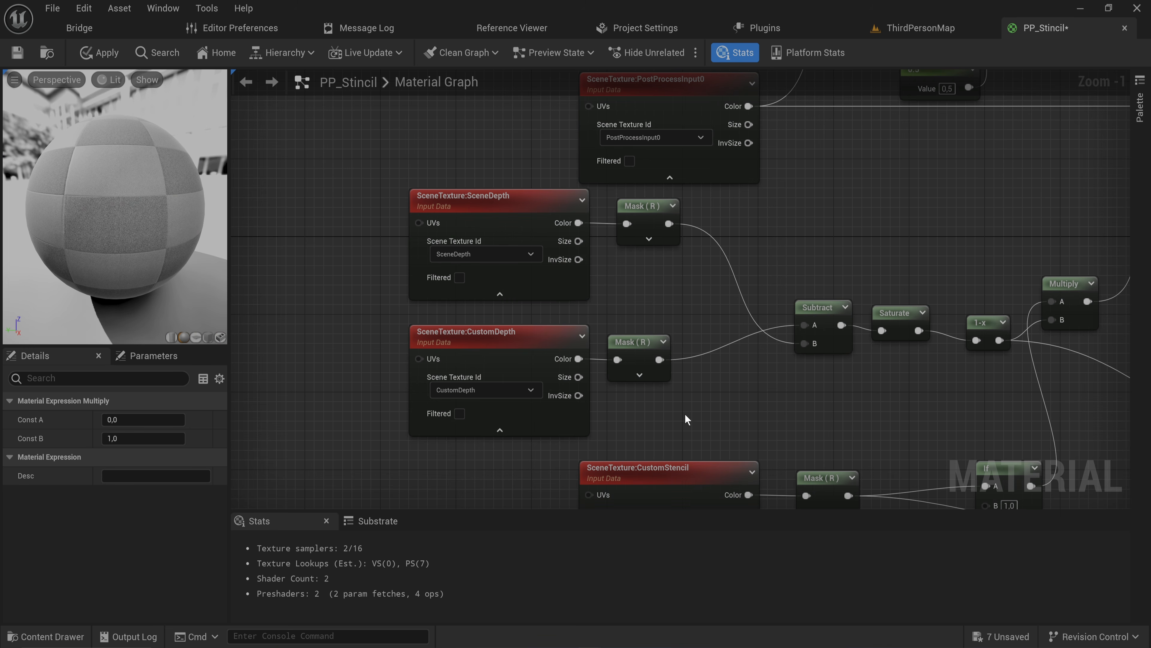
Step: Examine the SceneDepth and CustomDepth branches and how their difference reaches the Multiply nodes and Lerps
{"action": "left_click_drag", "start_coordinate": [685, 419], "coordinate": [471, 350]}
{"action": "left_click_drag", "start_coordinate": [697, 283], "coordinate": [482, 234]}
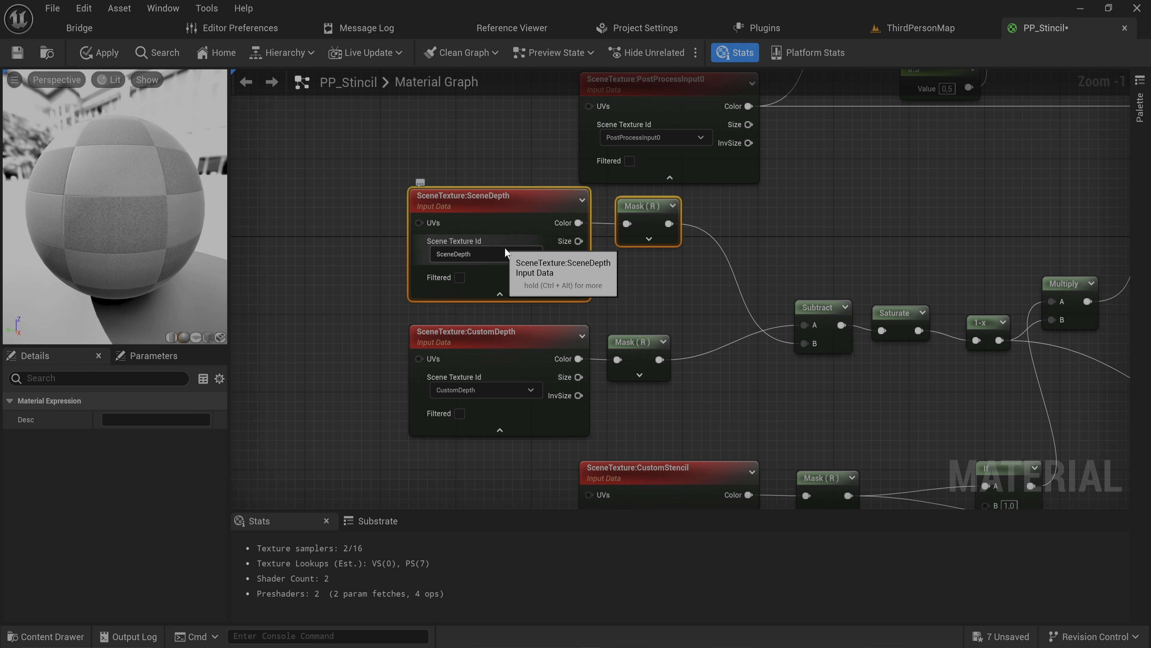
{"action": "right_click_drag", "start_coordinate": [713, 336], "coordinate": [502, 330]}
{"action": "right_click_drag", "start_coordinate": [909, 248], "coordinate": [815, 342]}
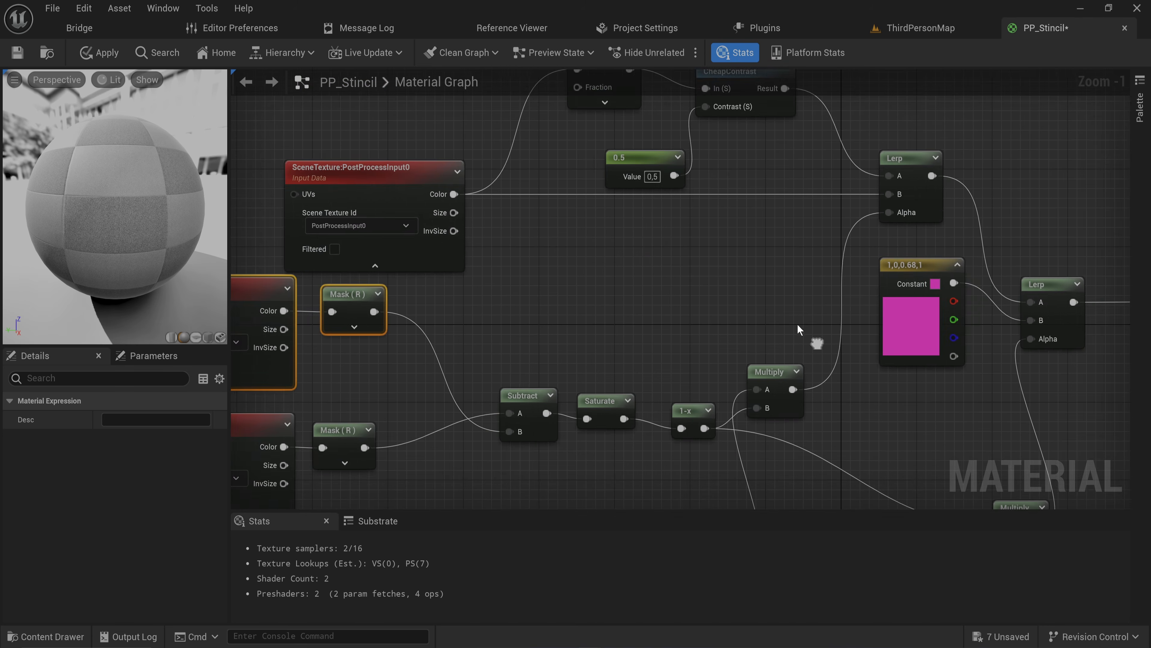
{"action": "scroll", "coordinate": [714, 316], "scroll_direction": "down", "scroll_amount": 1}
{"action": "right_click_drag", "start_coordinate": [622, 349], "coordinate": [584, 303]}
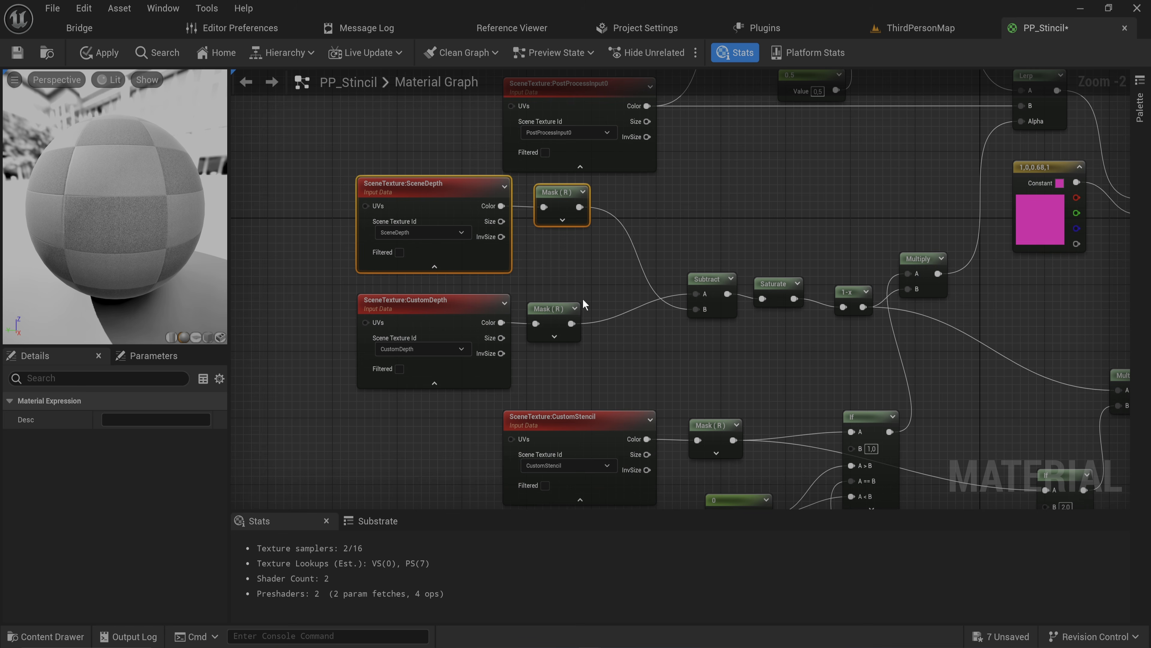
{"action": "left_click_drag", "start_coordinate": [585, 304], "coordinate": [417, 222]}
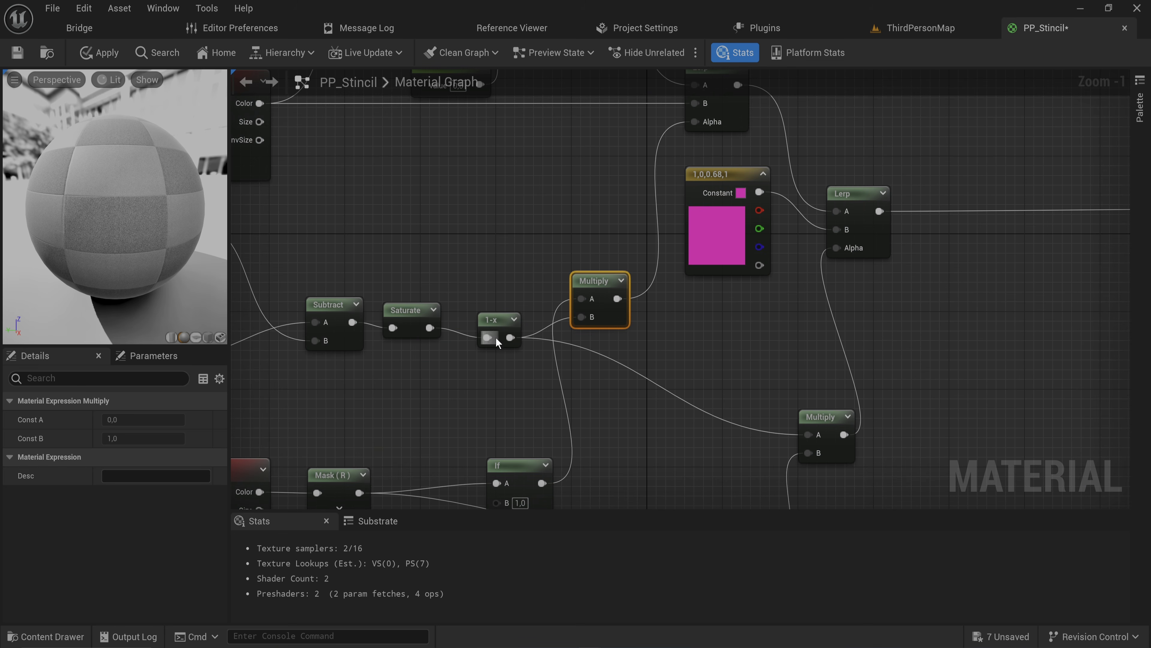
Step: Move the 1-x node closer to the Saturate node and level with it
{"action": "left_click_drag", "start_coordinate": [499, 322], "coordinate": [480, 312]}
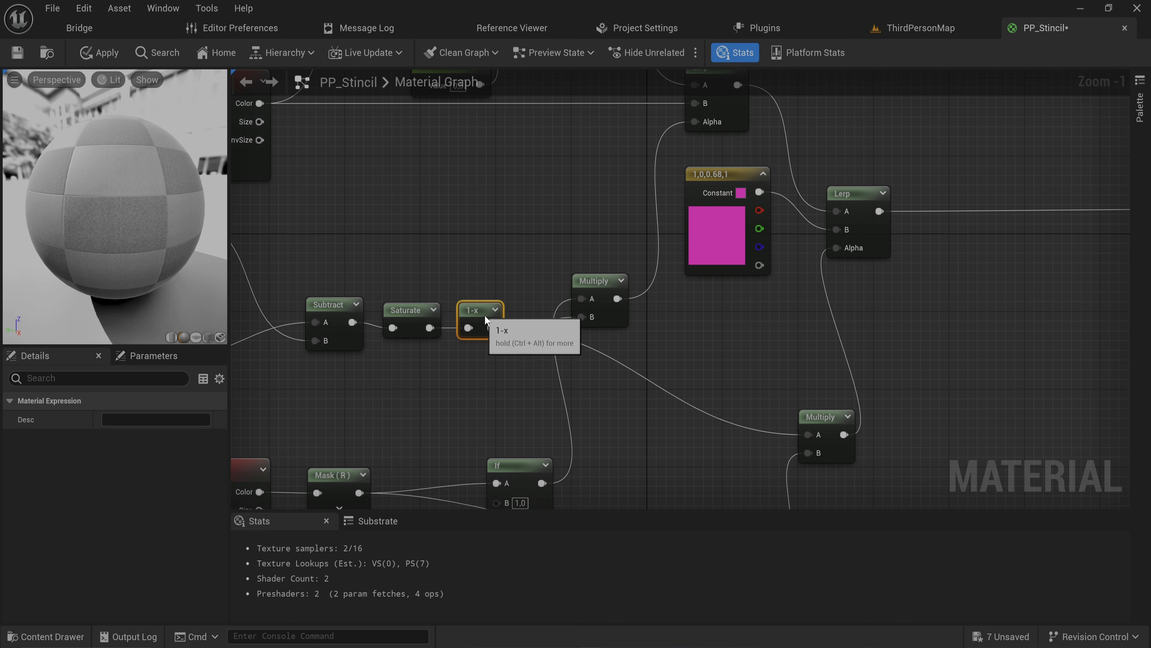
{"action": "left_click_drag", "start_coordinate": [598, 292], "coordinate": [607, 282]}
{"action": "key", "text": "ctrl+z"}
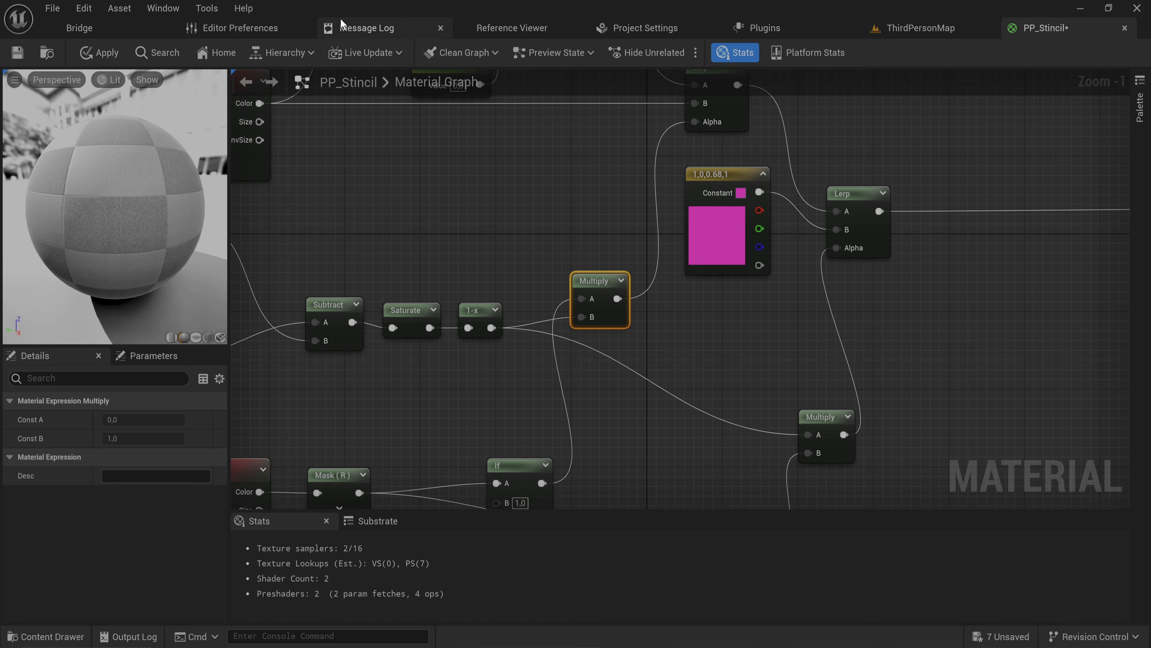
Step: Switch to the ThirdPersonMap level and view the blue and magenta cubes from around the large block to check occlusion
{"action": "left_click", "coordinate": [913, 29]}
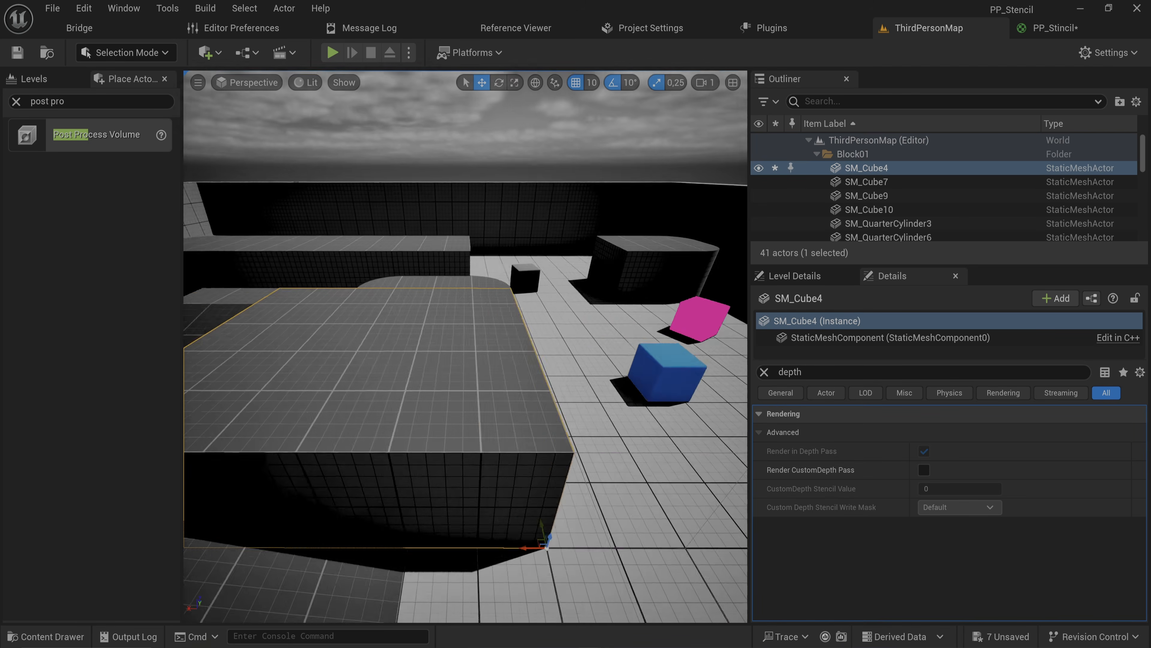
{"action": "right_click_drag", "start_coordinate": [465, 346], "coordinate": [612, 329]}
{"action": "key", "text": "s"}
{"action": "key", "text": "w"}
{"action": "key", "text": "d"}
{"action": "key", "text": "a"}
{"action": "key", "text": "d"}
{"action": "key", "text": "w"}
{"action": "key", "text": "s"}
Step: Select the distant black chamfer cube in the ThirdPersonMap level to check its custom depth stencil settings
{"action": "left_click", "coordinate": [1054, 28]}
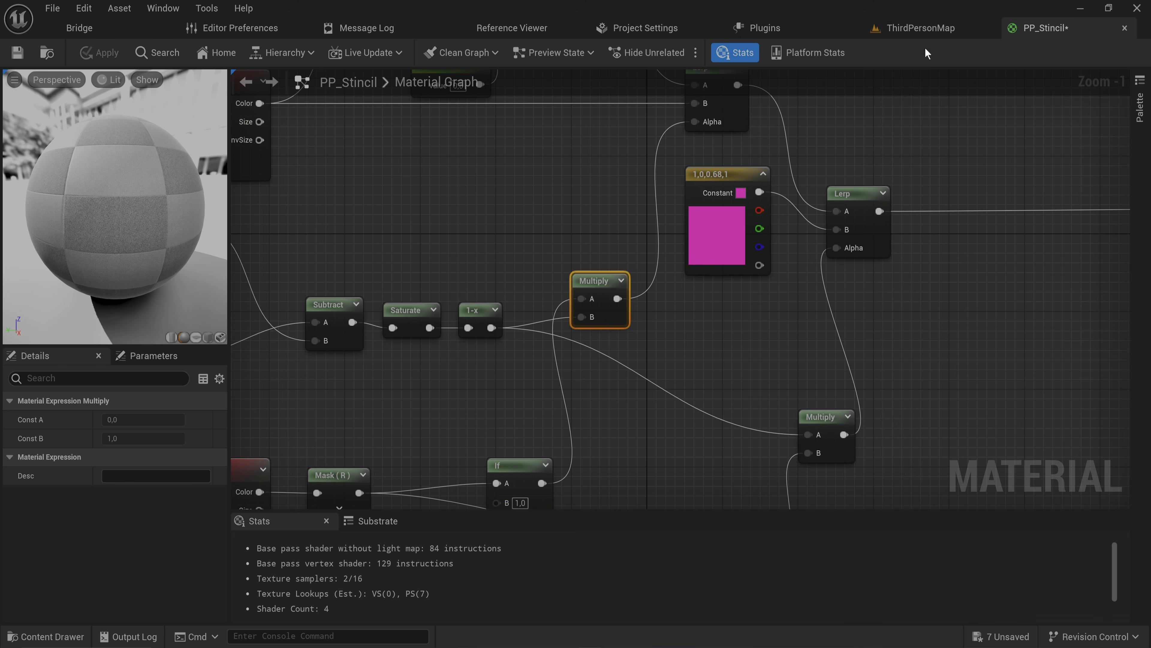
{"action": "left_click", "coordinate": [920, 31]}
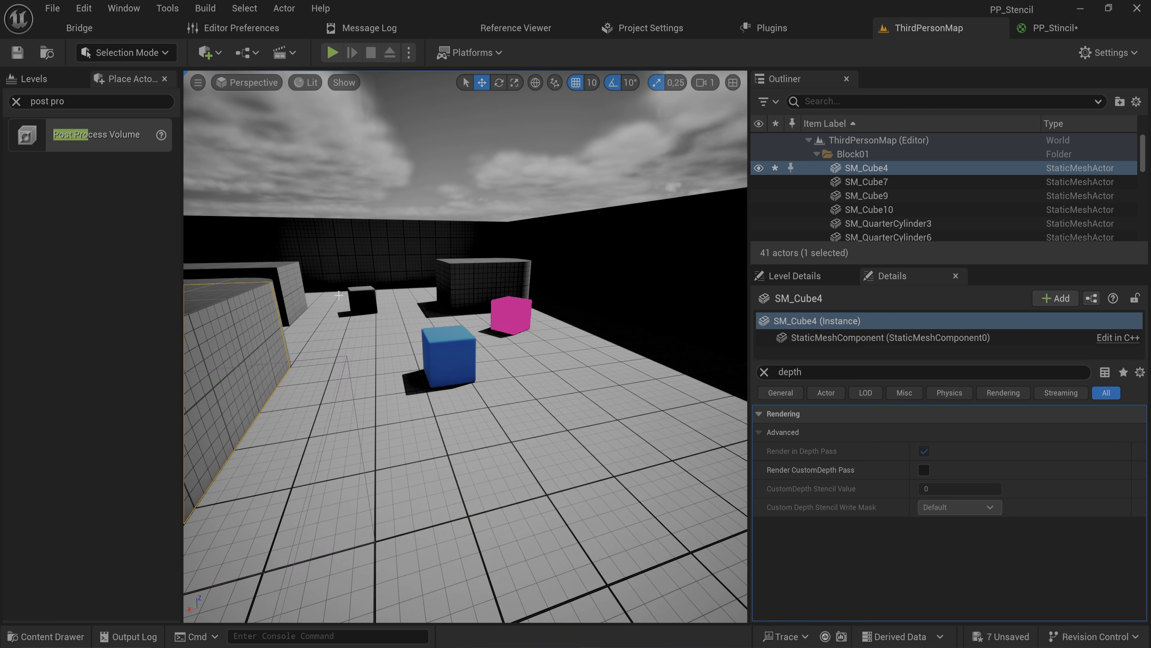
{"action": "left_click", "coordinate": [362, 300]}
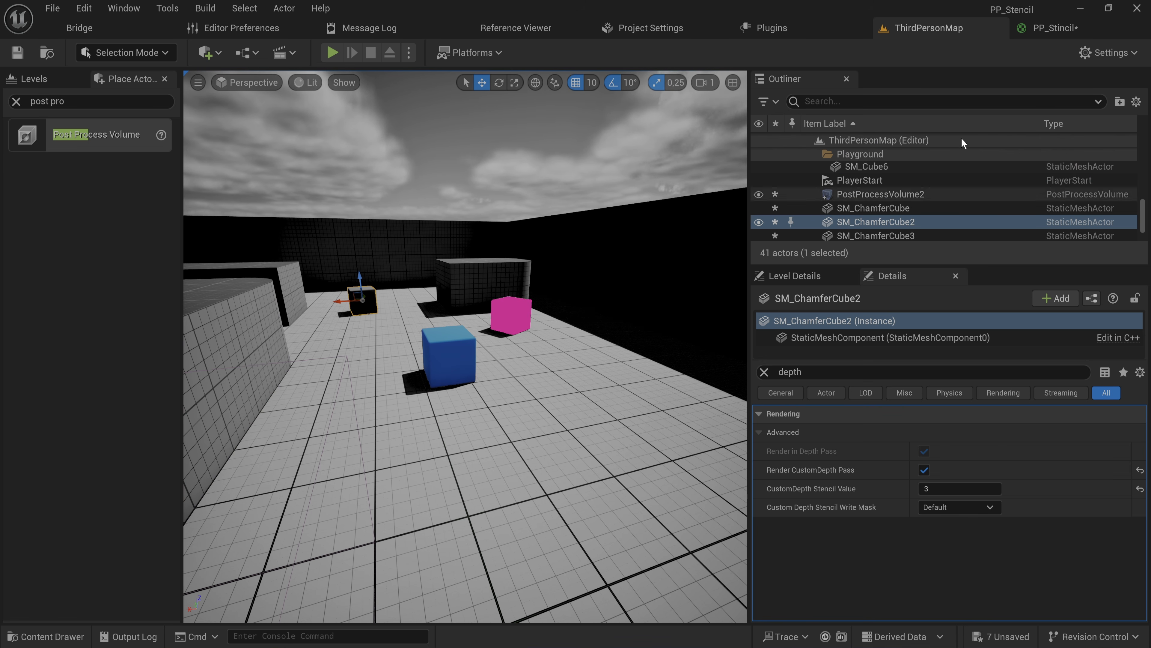
Step: In the PP_Stincil graph, duplicate the stencil 2 If node, connect constant 1 to A == B and set B to 3
{"action": "left_click", "coordinate": [1049, 27]}
{"action": "right_click_drag", "start_coordinate": [858, 376], "coordinate": [902, 122]}
{"action": "scroll", "coordinate": [855, 176], "scroll_direction": "down", "scroll_amount": 2}
{"action": "right_click_drag", "start_coordinate": [798, 264], "coordinate": [779, 246]}
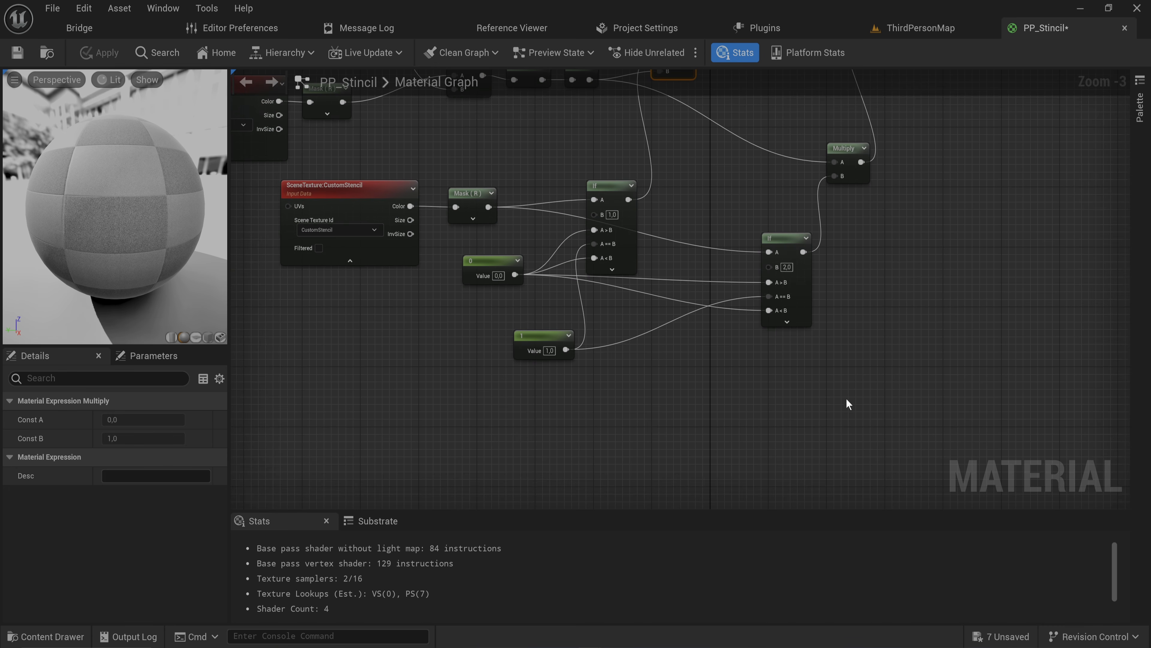
{"action": "left_click", "coordinate": [799, 313]}
{"action": "key", "text": "ctrl+d"}
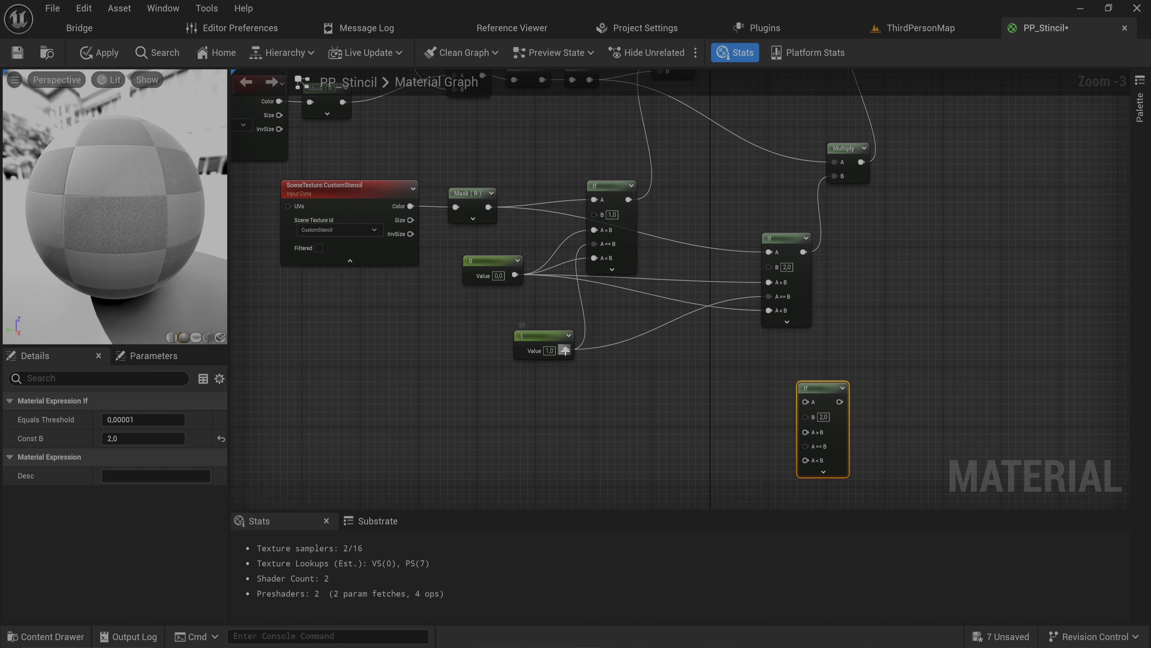
{"action": "left_click_drag", "start_coordinate": [565, 350], "coordinate": [822, 431]}
{"action": "scroll", "coordinate": [861, 420], "scroll_direction": "up", "scroll_amount": 3}
{"action": "right_click_drag", "start_coordinate": [872, 415], "coordinate": [744, 363]}
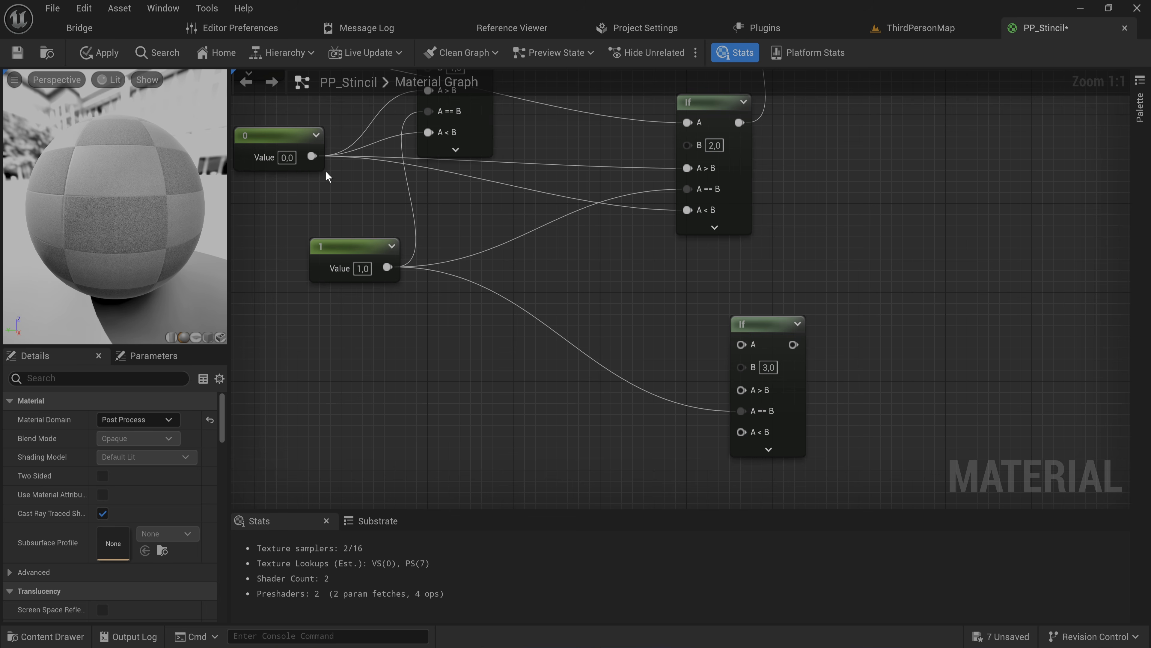
Step: Connect constant 0 to the stencil 3 If node's A > B and A < B inputs and move the node higher
{"action": "left_click_drag", "start_coordinate": [312, 156], "coordinate": [742, 390]}
{"action": "left_click_drag", "start_coordinate": [742, 431], "coordinate": [312, 156]}
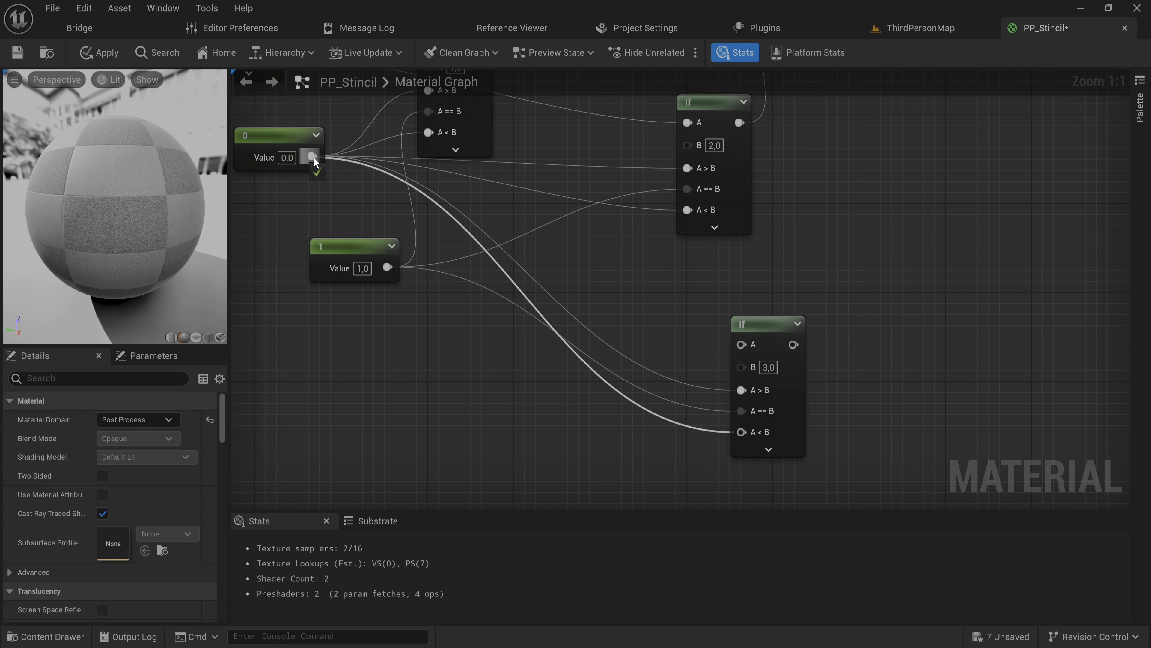
{"action": "left_click_drag", "start_coordinate": [756, 327], "coordinate": [734, 283]}
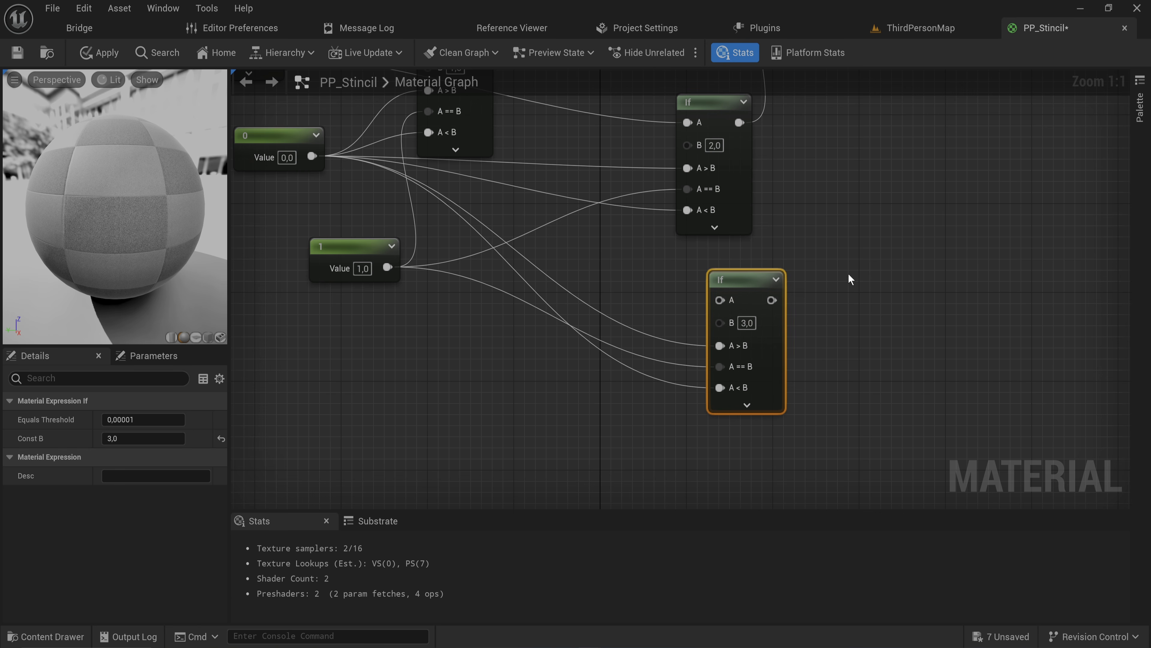
Step: Connect the CustomStencil's Mask (R) output to the A input of the stencil 3 If node
{"action": "right_click_drag", "start_coordinate": [822, 271], "coordinate": [715, 316]}
{"action": "scroll", "coordinate": [635, 336], "scroll_direction": "down", "scroll_amount": 2}
{"action": "scroll", "coordinate": [661, 286], "scroll_direction": "down", "scroll_amount": 1}
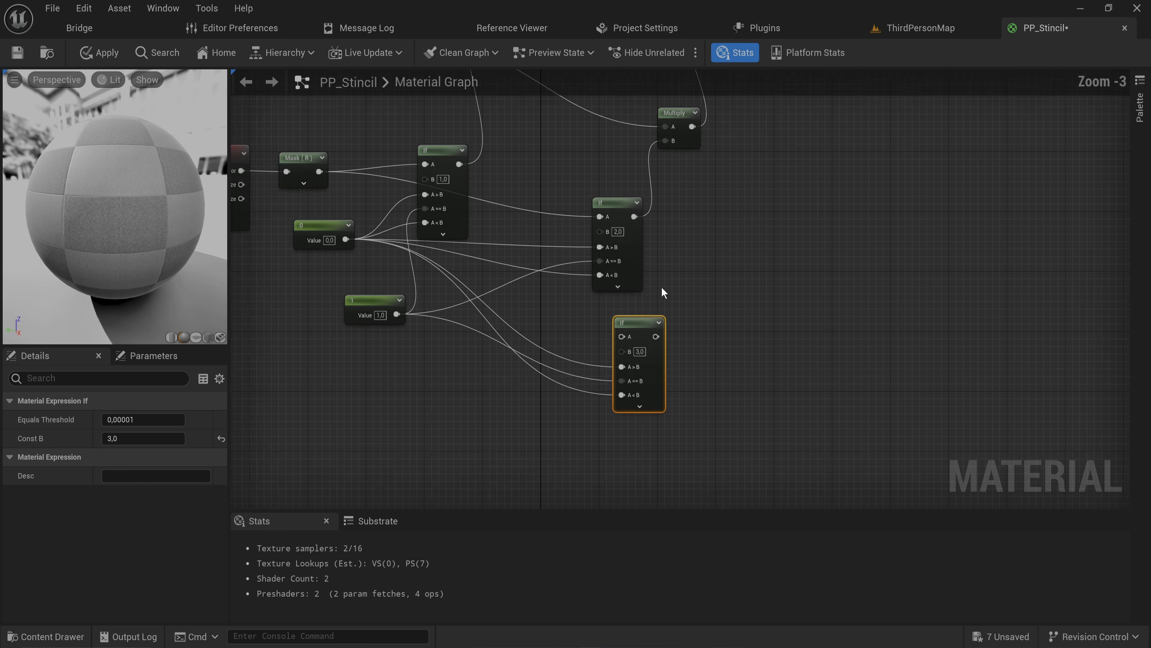
{"action": "scroll", "coordinate": [661, 286], "scroll_direction": "up", "scroll_amount": 1}
{"action": "right_click_drag", "start_coordinate": [662, 286], "coordinate": [887, 311]}
{"action": "left_click_drag", "start_coordinate": [506, 184], "coordinate": [848, 367]}
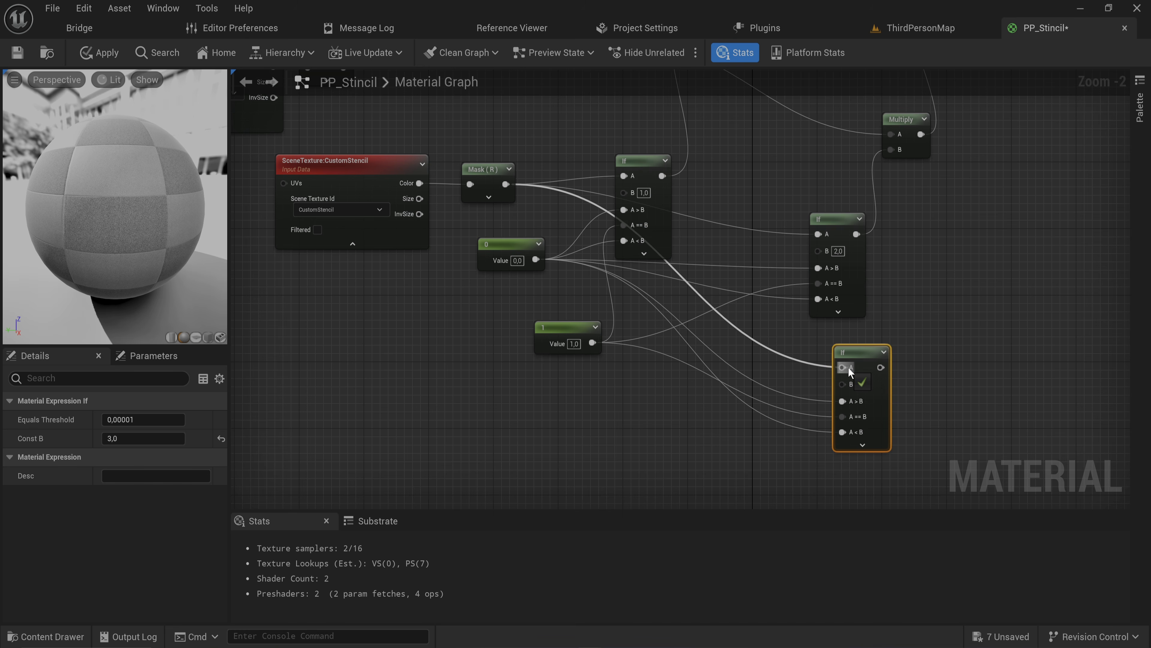
Step: Duplicate the magenta Lerp node and place the copy between it and the material output node
{"action": "scroll", "coordinate": [668, 376], "scroll_direction": "down", "scroll_amount": 3}
{"action": "scroll", "coordinate": [664, 165], "scroll_direction": "up", "scroll_amount": 1}
{"action": "right_click_drag", "start_coordinate": [664, 166], "coordinate": [501, 198]}
{"action": "left_click", "coordinate": [501, 194]}
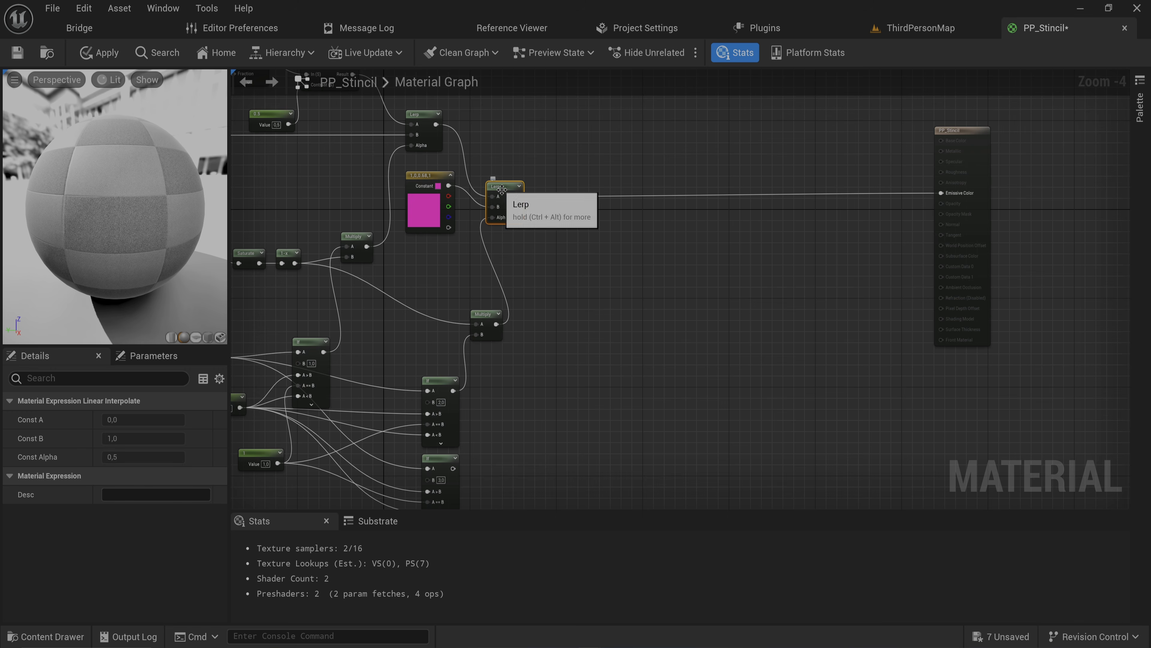
{"action": "scroll", "coordinate": [614, 210], "scroll_direction": "up", "scroll_amount": 2}
{"action": "right_click_drag", "start_coordinate": [614, 210], "coordinate": [560, 265]}
{"action": "key", "text": "ctrl+d"}
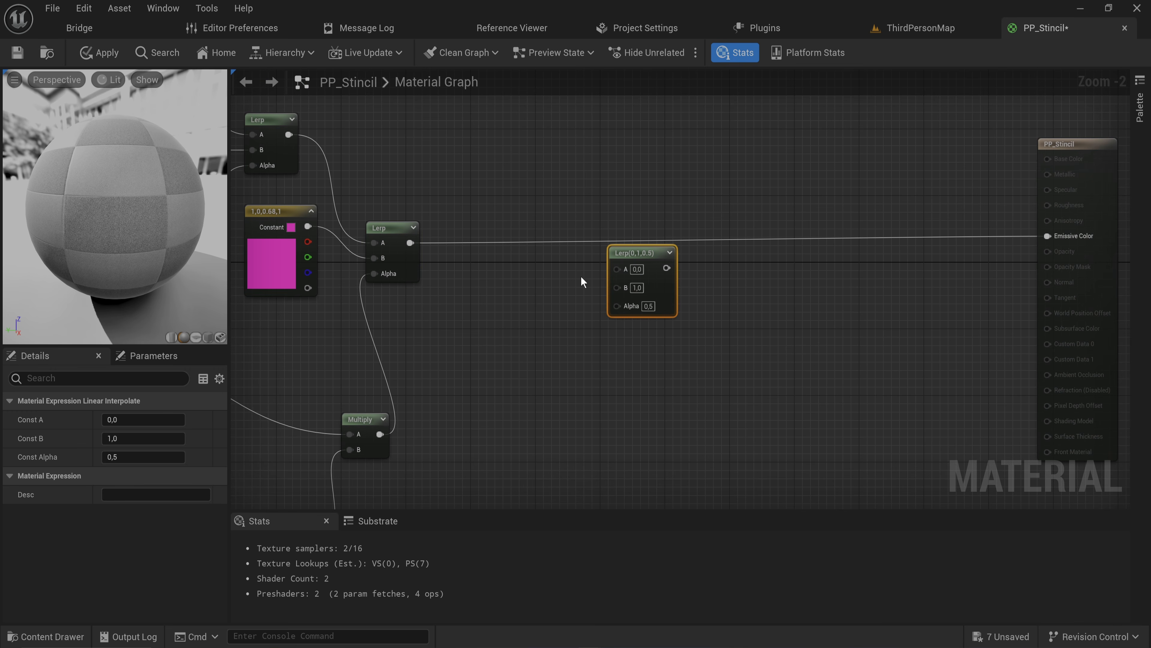
Step: Copy the magenta color constant and paste it below the new Lerp node
{"action": "left_click", "coordinate": [279, 211]}
{"action": "key", "text": "ctrl+c"}
{"action": "key", "text": "ctrl+v"}
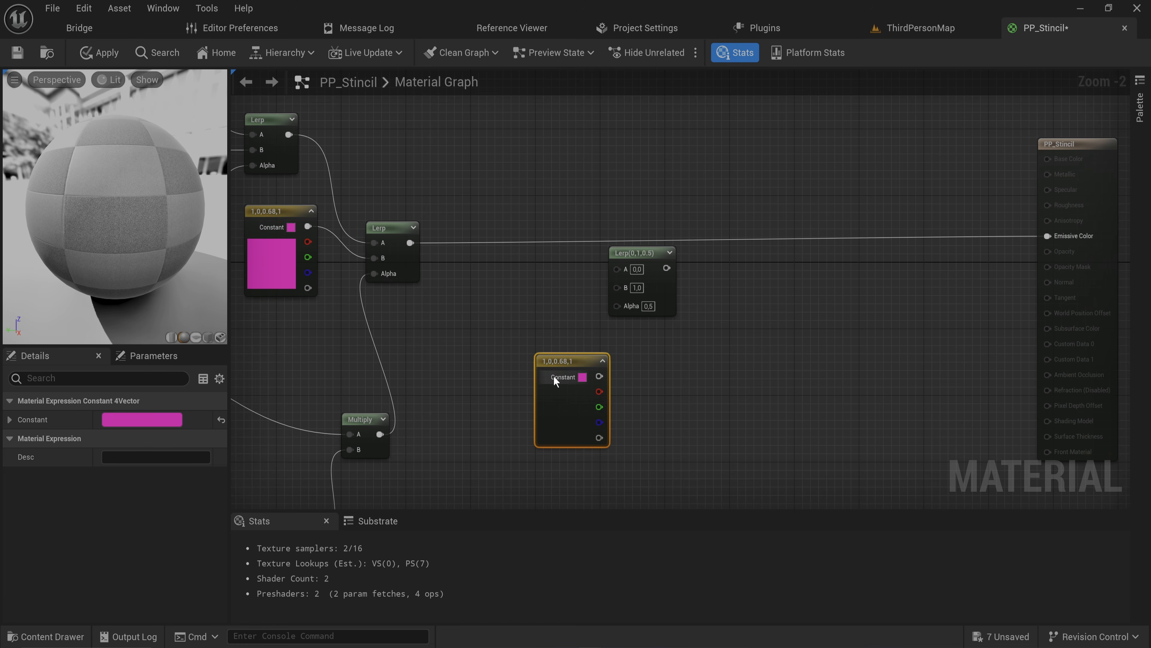
Step: Set the pasted magenta color constant to green, with R 0, G 1 and B about 0.017
{"action": "double_click", "coordinate": [561, 403]}
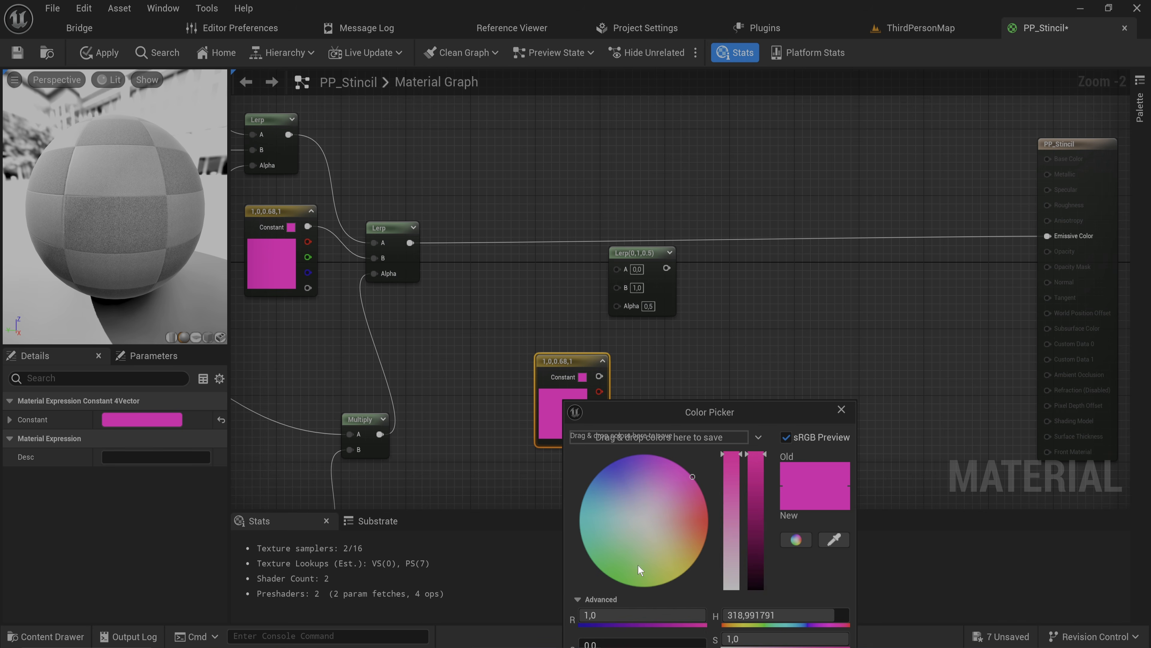
{"action": "left_click_drag", "start_coordinate": [638, 566], "coordinate": [611, 578]}
{"action": "left_click_drag", "start_coordinate": [700, 409], "coordinate": [644, 242]}
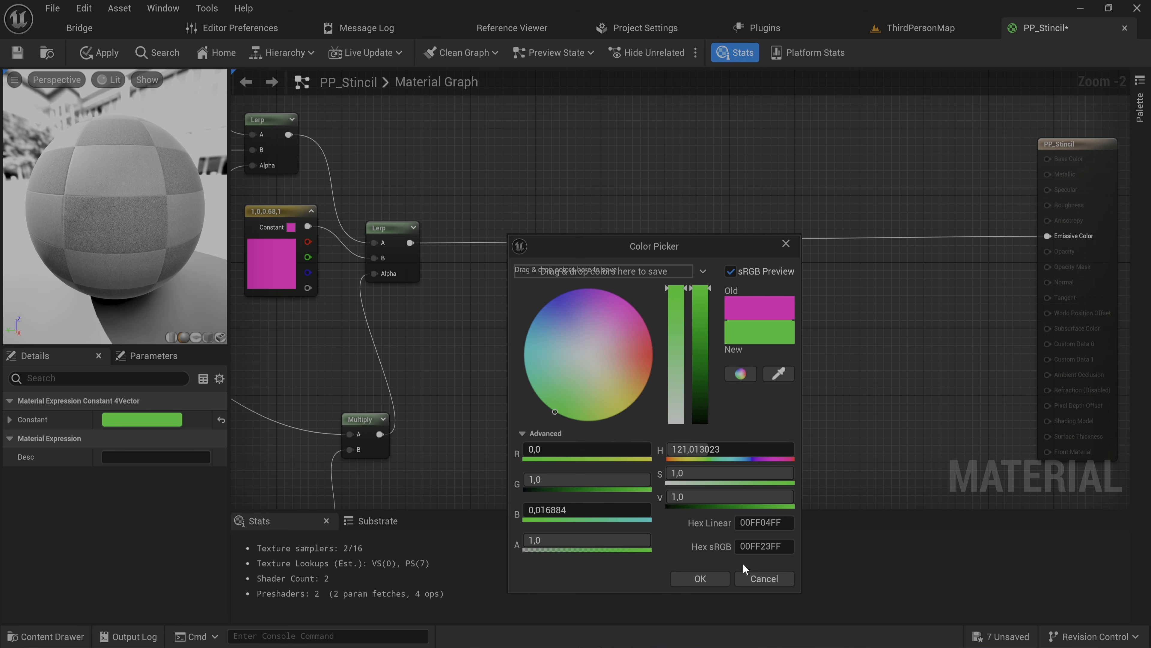
{"action": "left_click", "coordinate": [724, 579]}
Step: Connect the green constant to the new Lerp's B, the magenta Lerp to its A, and its output to Emissive Color
{"action": "left_click_drag", "start_coordinate": [625, 293], "coordinate": [621, 287]}
{"action": "right_click_drag", "start_coordinate": [630, 295], "coordinate": [877, 70]}
{"action": "scroll", "coordinate": [670, 263], "scroll_direction": "down", "scroll_amount": 1}
{"action": "right_click_drag", "start_coordinate": [650, 234], "coordinate": [631, 507]}
{"action": "right_click_drag", "start_coordinate": [653, 358], "coordinate": [567, 439]}
{"action": "left_click_drag", "start_coordinate": [553, 222], "coordinate": [744, 247]}
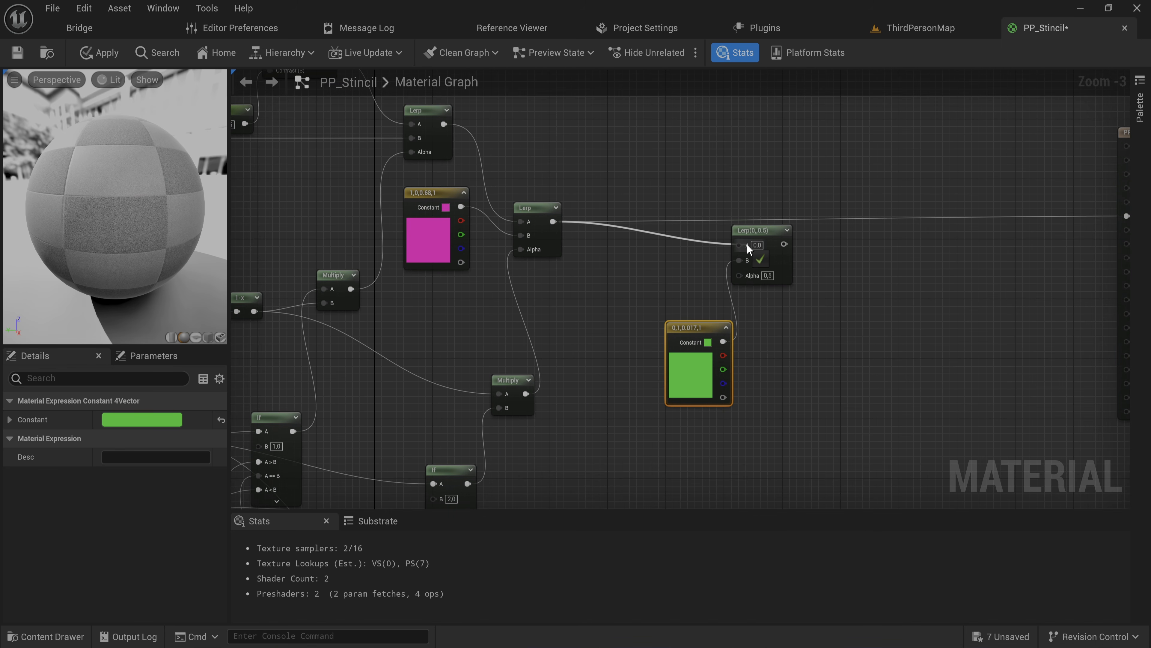
{"action": "right_click_drag", "start_coordinate": [829, 296], "coordinate": [673, 288]}
{"action": "left_click_drag", "start_coordinate": [628, 236], "coordinate": [989, 212]}
Step: Add a Multiply node with its A input fed by the stencil 3 If node's output
{"action": "right_click_drag", "start_coordinate": [516, 449], "coordinate": [972, 290]}
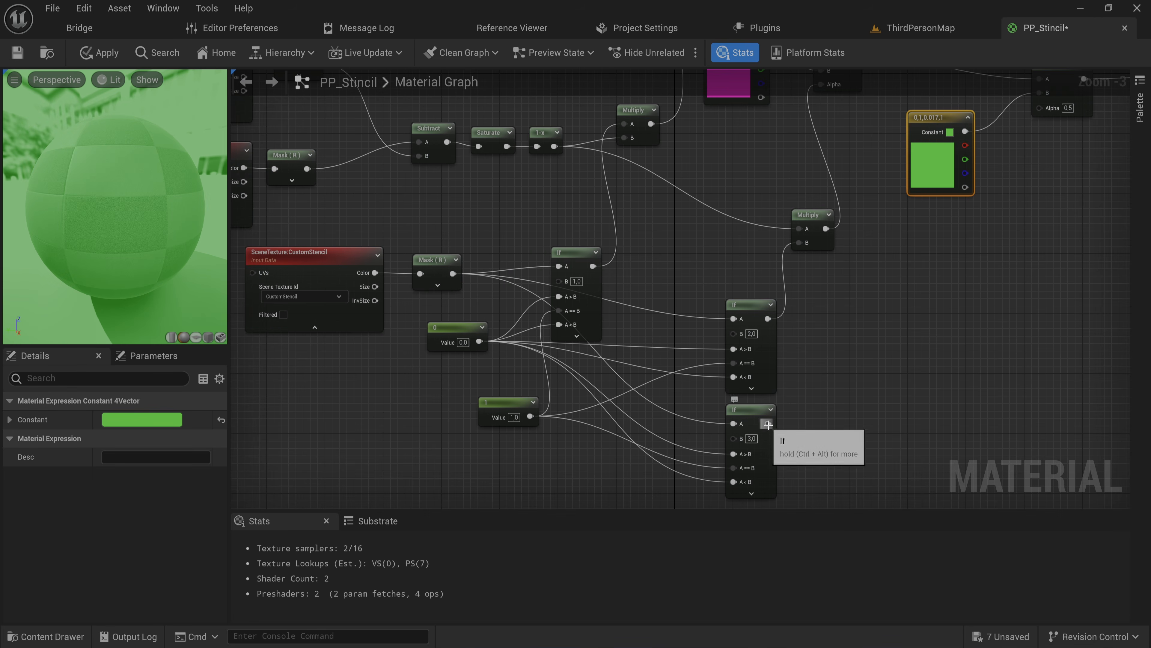
{"action": "right_click_drag", "start_coordinate": [775, 429], "coordinate": [722, 438]}
{"action": "left_click_drag", "start_coordinate": [702, 434], "coordinate": [873, 323]}
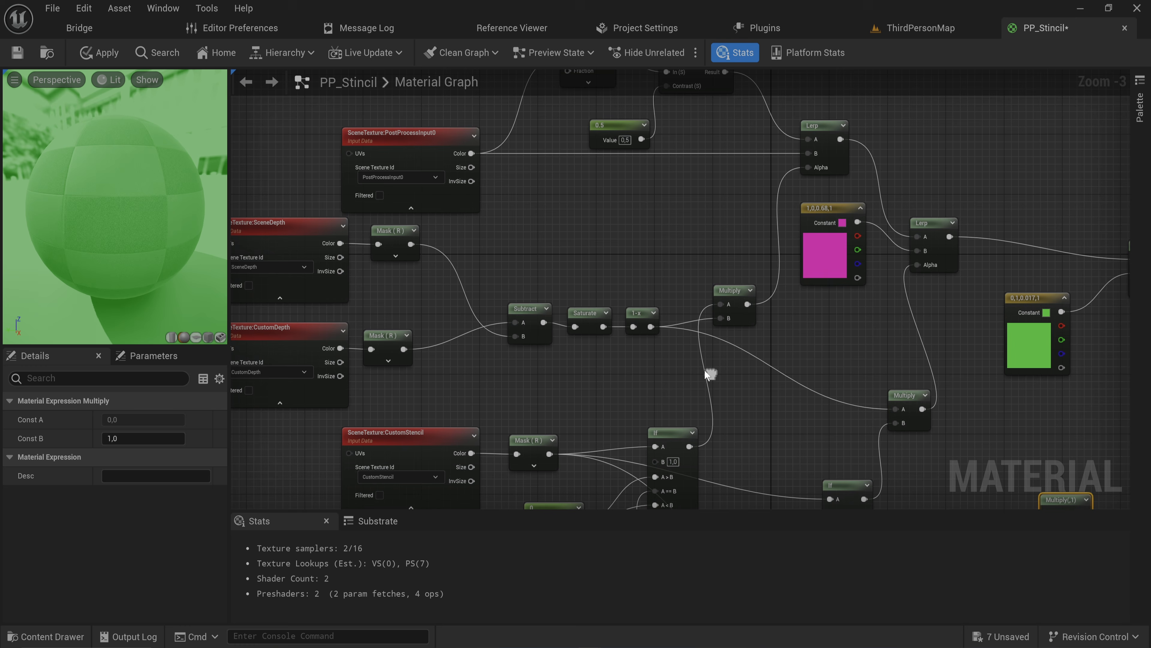
Step: Examine the depth comparison chain from the SceneDepth and CustomDepth nodes through Subtract and Saturate to 1-x
{"action": "left_click", "coordinate": [640, 323]}
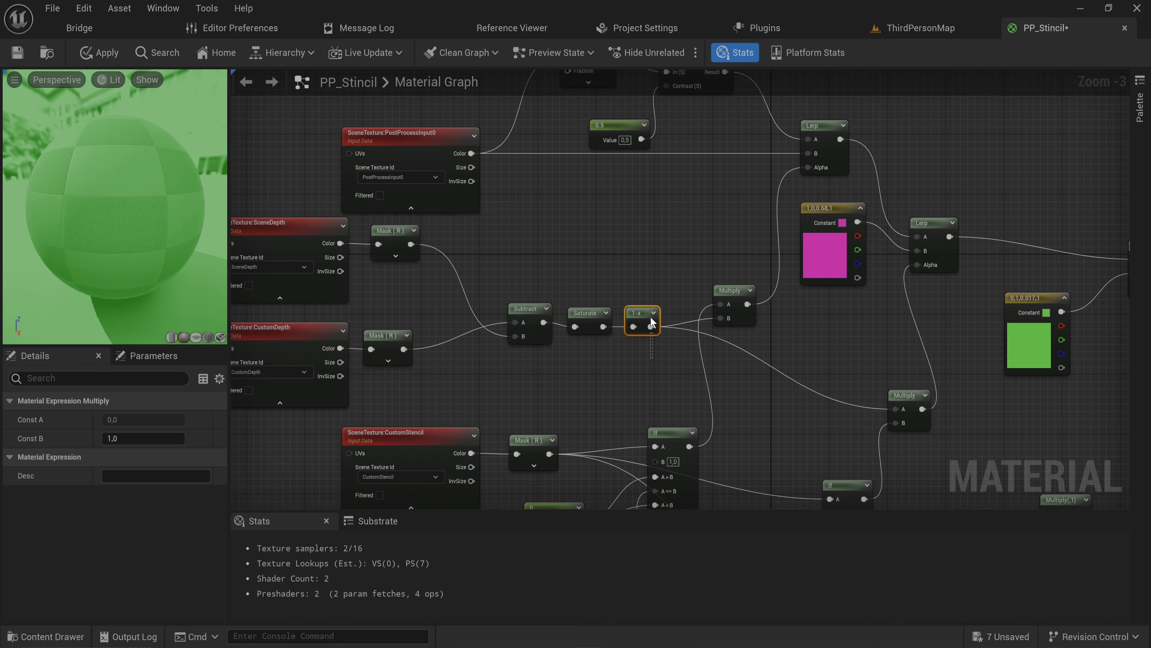
{"action": "scroll", "coordinate": [564, 358], "scroll_direction": "up", "scroll_amount": 1}
{"action": "scroll", "coordinate": [584, 349], "scroll_direction": "up", "scroll_amount": 1}
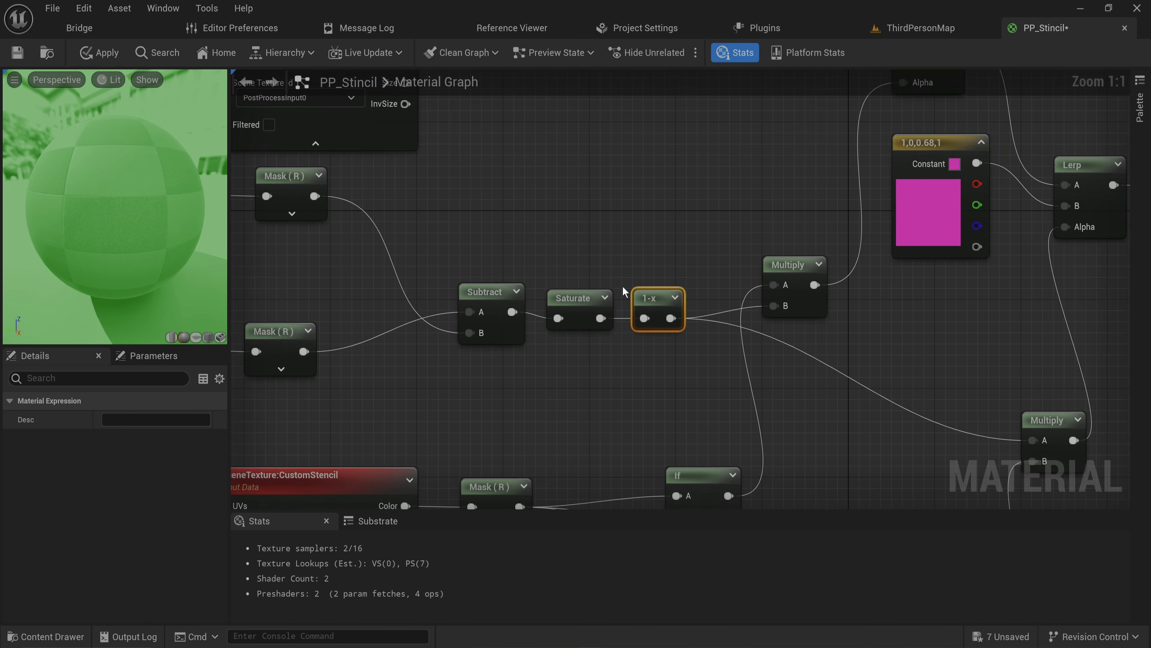
{"action": "scroll", "coordinate": [617, 342], "scroll_direction": "down", "scroll_amount": 1}
{"action": "right_click_drag", "start_coordinate": [533, 362], "coordinate": [707, 345]}
{"action": "left_click_drag", "start_coordinate": [770, 345], "coordinate": [393, 208]}
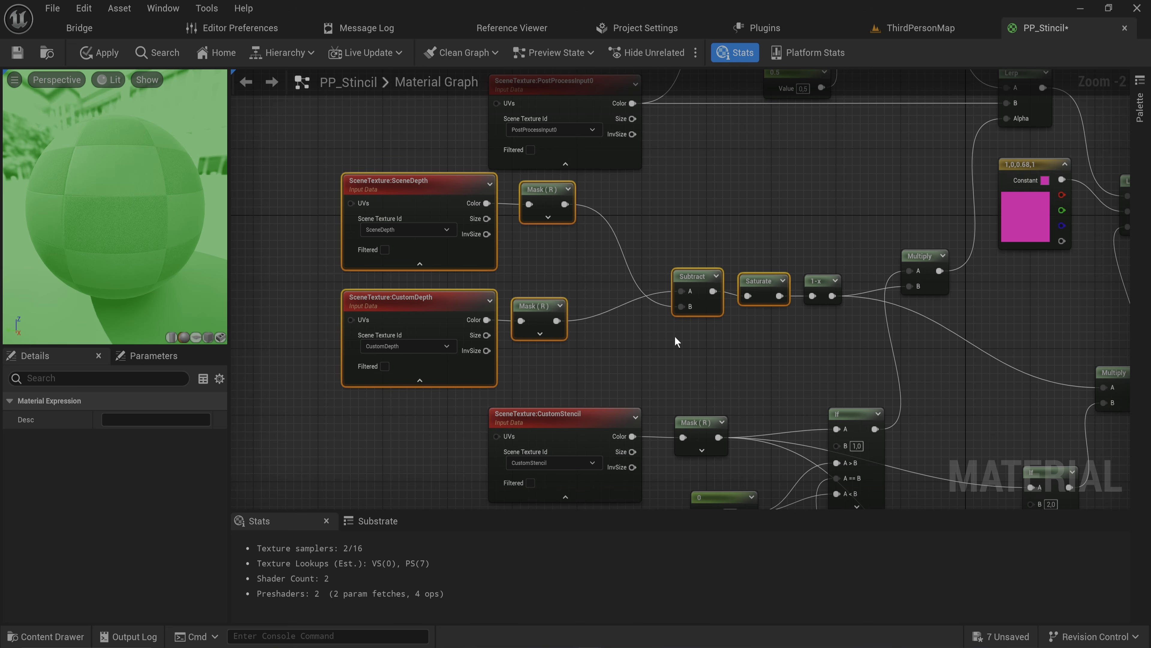
{"action": "left_click", "coordinate": [765, 347]}
{"action": "right_click_drag", "start_coordinate": [791, 350], "coordinate": [470, 327]}
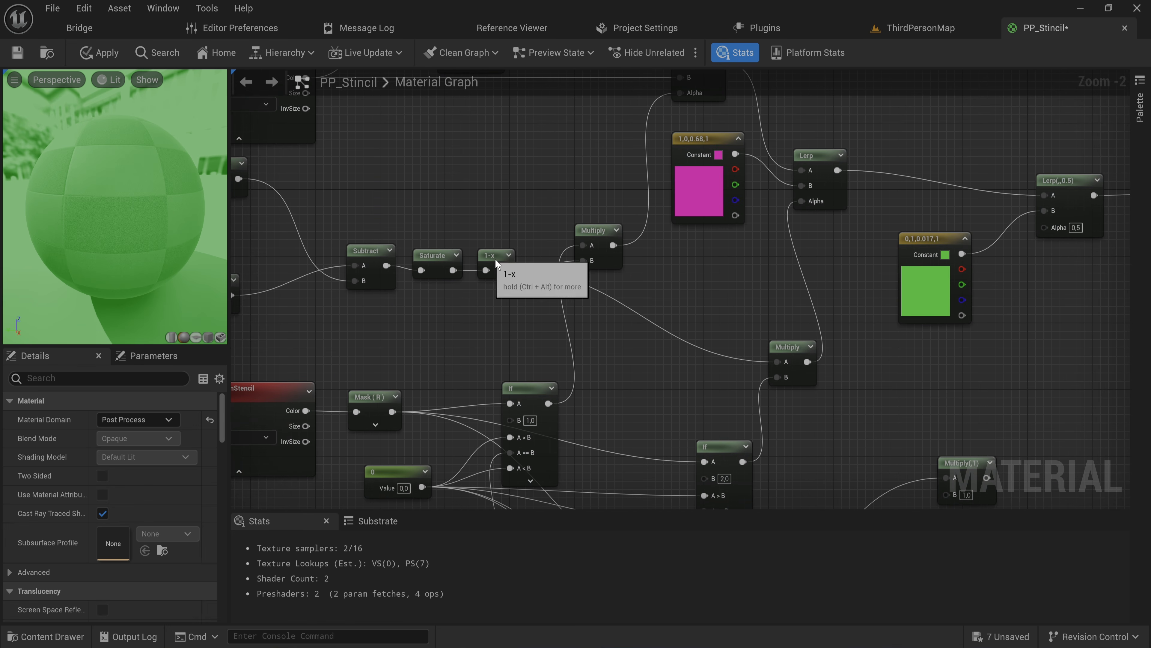
Step: Connect Saturate's output to the stencil 3 Multiply's B, feed that Multiply into the green Lerp's Alpha, and apply the material
{"action": "left_click", "coordinate": [510, 261]}
{"action": "left_click_drag", "start_coordinate": [453, 271], "coordinate": [919, 421]}
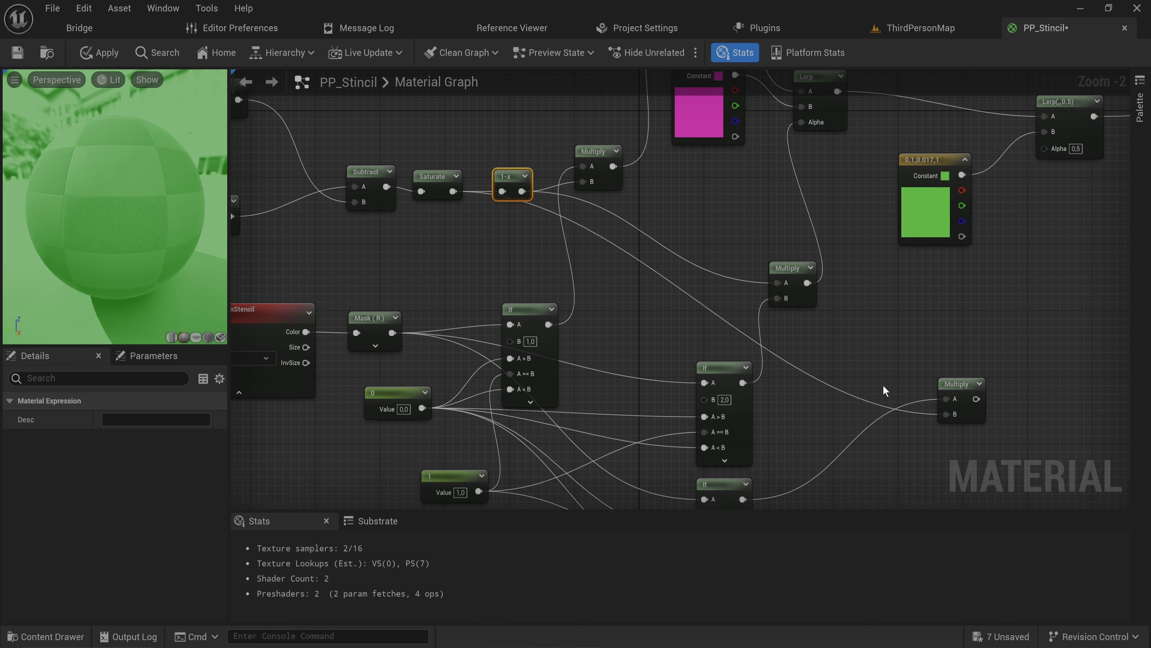
{"action": "left_click_drag", "start_coordinate": [704, 455], "coordinate": [772, 204]}
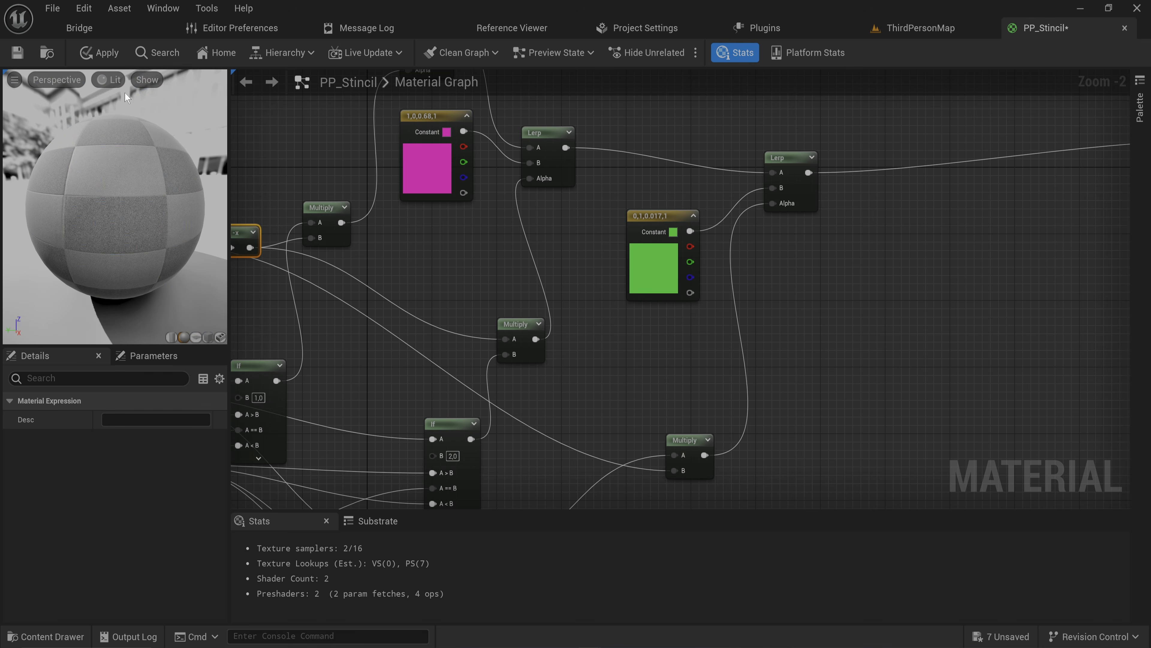
{"action": "left_click", "coordinate": [100, 52]}
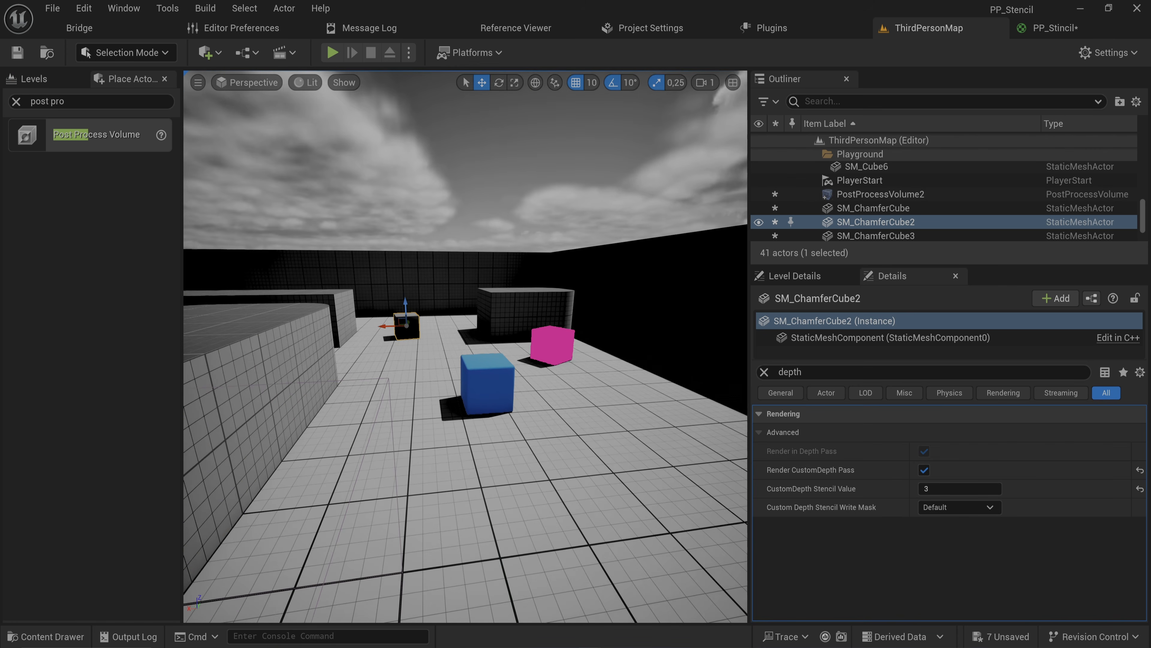
Step: Inspect how the stencil 3 cube renders behind the wall block in the ThirdPersonMap level
{"action": "key", "text": "w"}
{"action": "right_click_drag", "start_coordinate": [465, 346], "coordinate": [327, 299]}
{"action": "key", "text": "w"}
{"action": "right_click_drag", "start_coordinate": [476, 394], "coordinate": [580, 395]}
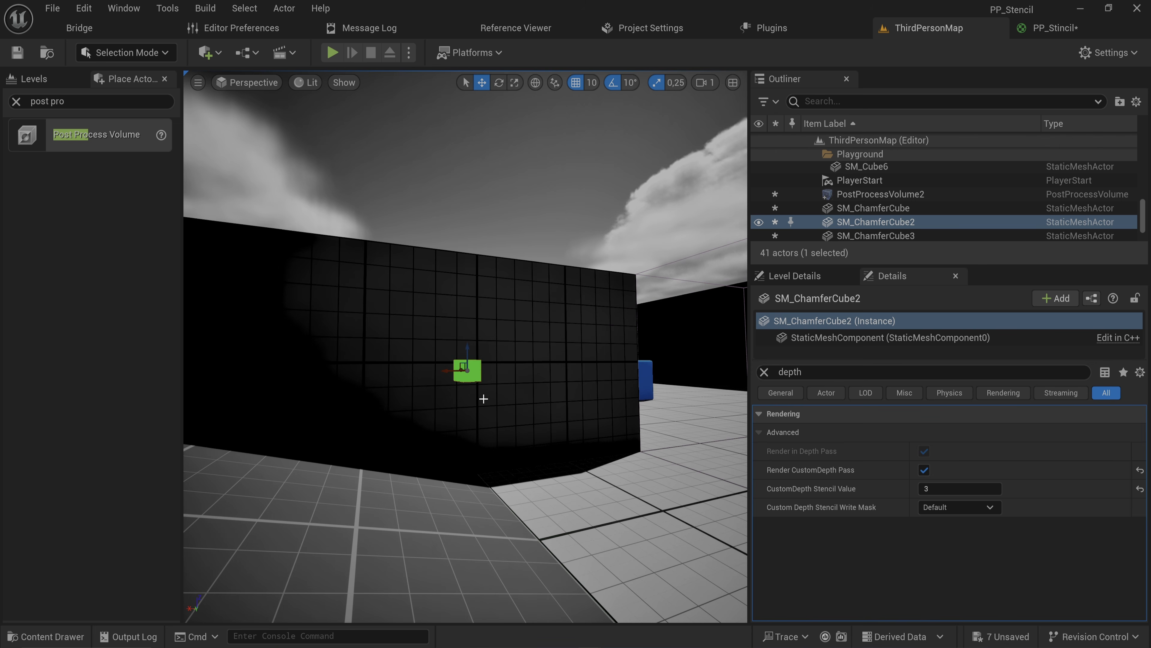
{"action": "key", "text": "w"}
{"action": "right_click_drag", "start_coordinate": [579, 383], "coordinate": [619, 399]}
{"action": "key", "text": "s"}
{"action": "key", "text": "d"}
Step: Enable Render CustomDepth Pass on the wall block SM_Cube4 and show the Custom Depth buffer visualization in the viewport
{"action": "left_click", "coordinate": [457, 404]}
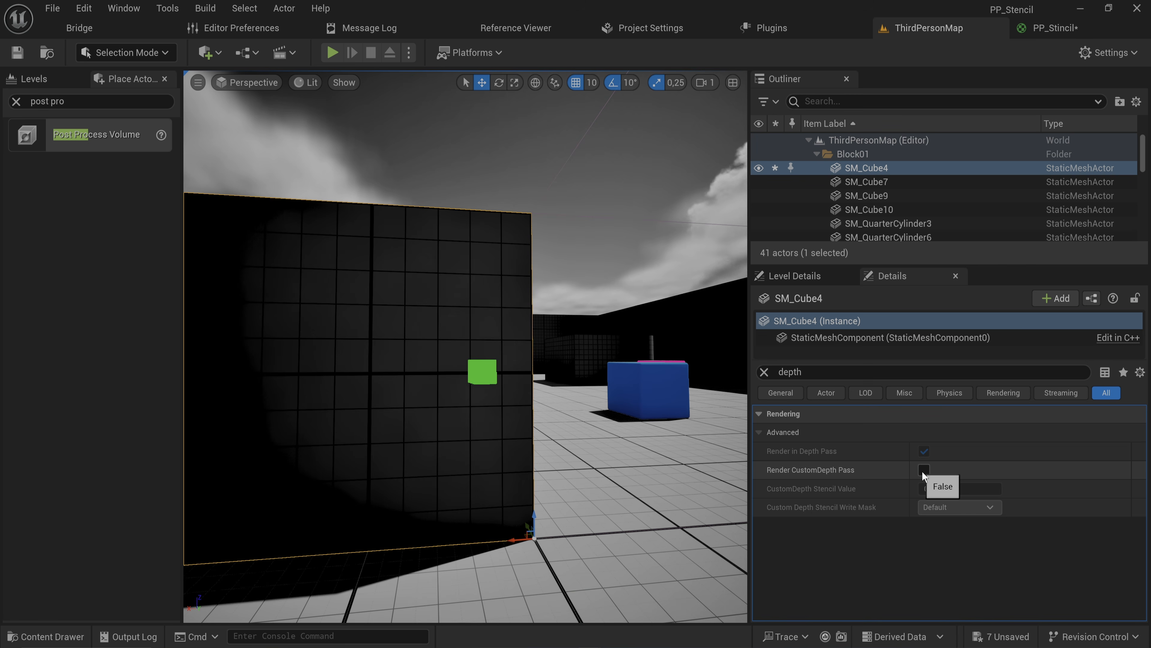
{"action": "left_click", "coordinate": [924, 470]}
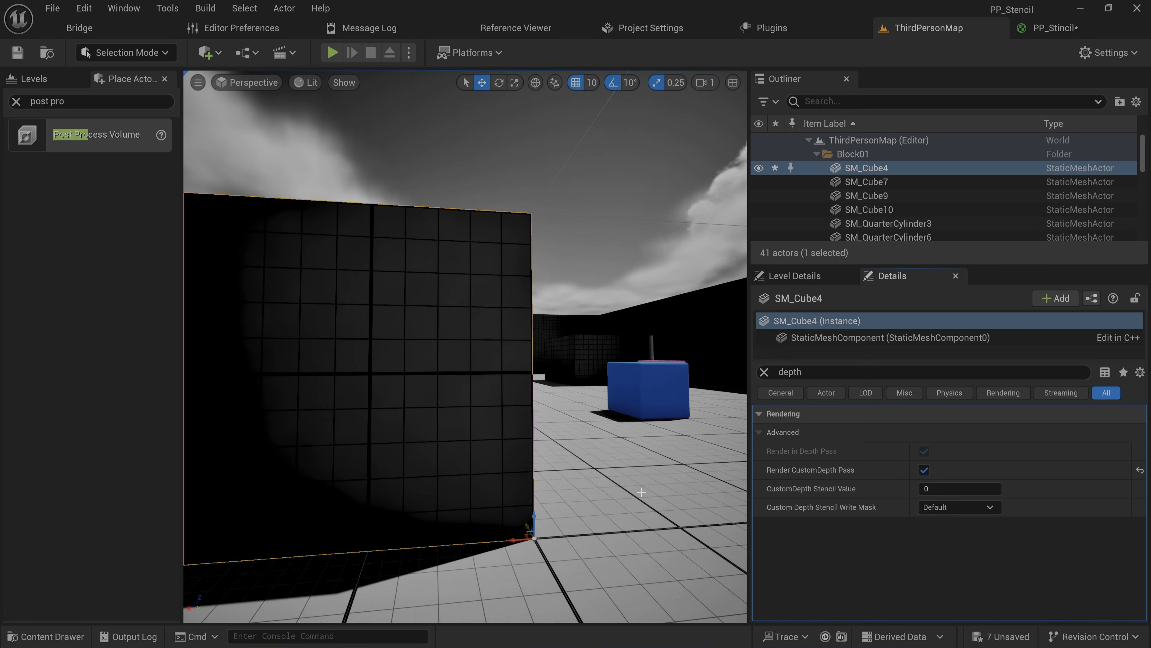
{"action": "left_click", "coordinate": [309, 86]}
{"action": "mouse_move", "coordinate": [429, 304]}
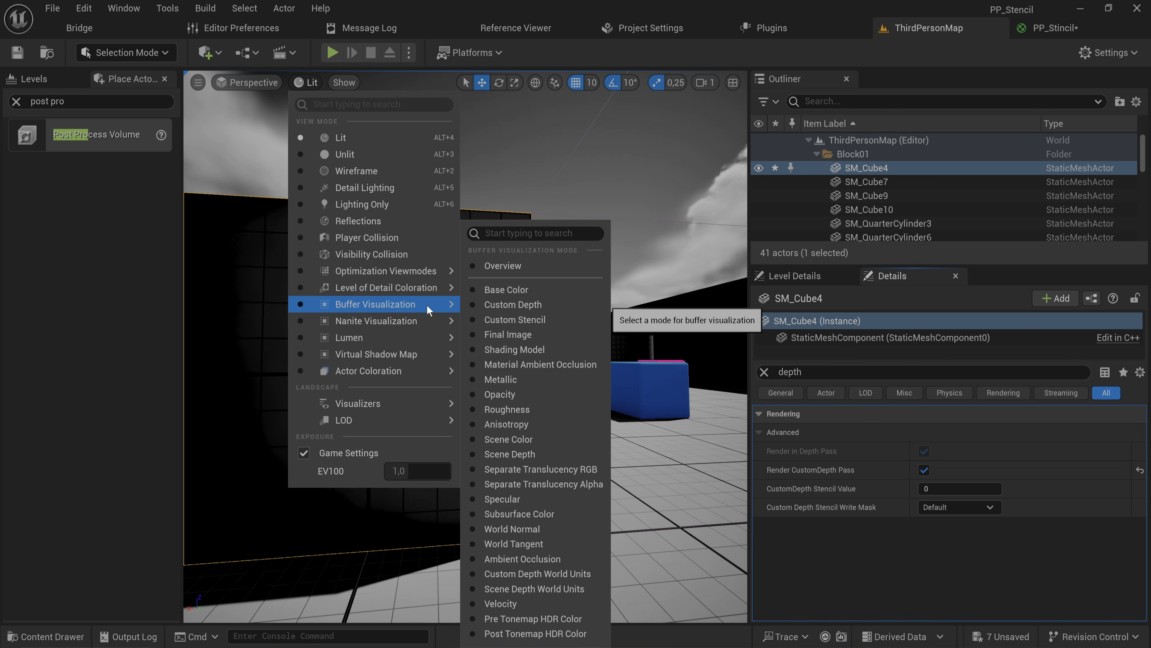
{"action": "left_click", "coordinate": [514, 305]}
Step: Compare the Custom Depth view with SM_Cube4's Render CustomDepth Pass switched off and on
{"action": "left_click", "coordinate": [924, 469]}
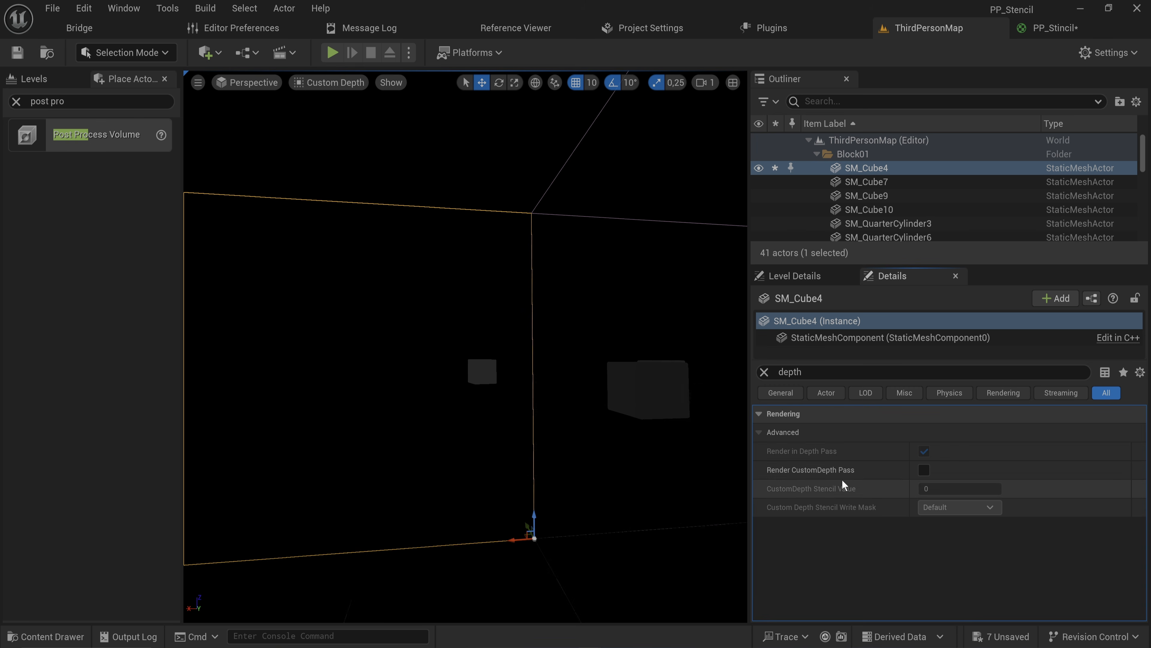
{"action": "left_click", "coordinate": [925, 469]}
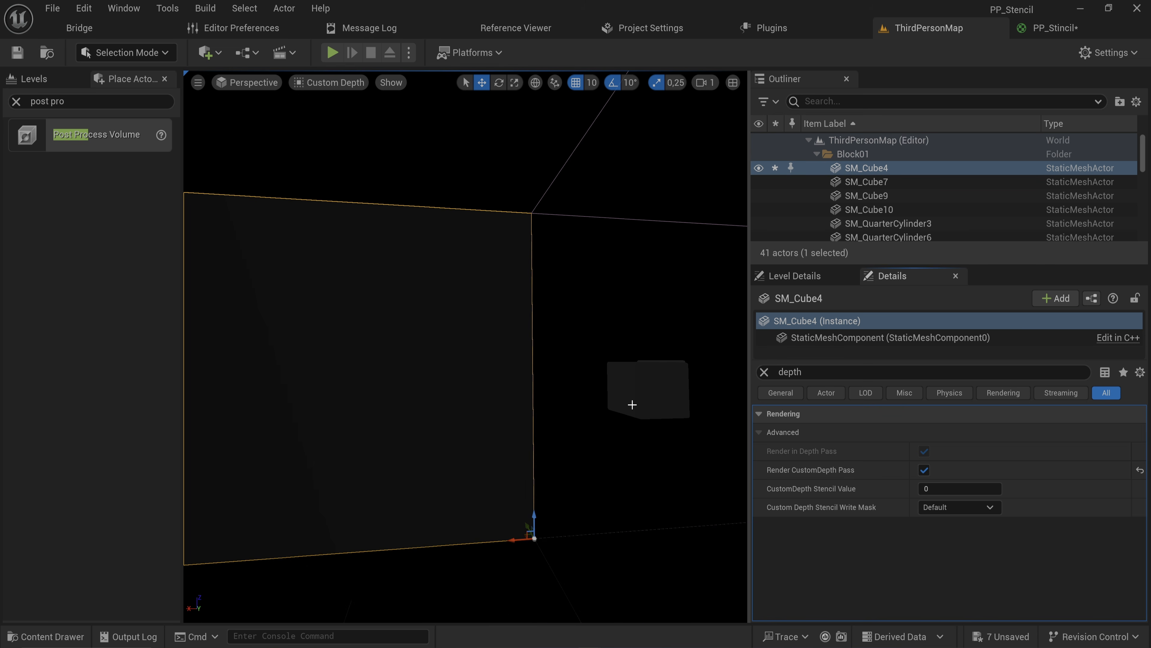
{"action": "right_click_drag", "start_coordinate": [633, 403], "coordinate": [605, 403]}
{"action": "right_click_drag", "start_coordinate": [392, 424], "coordinate": [390, 424]}
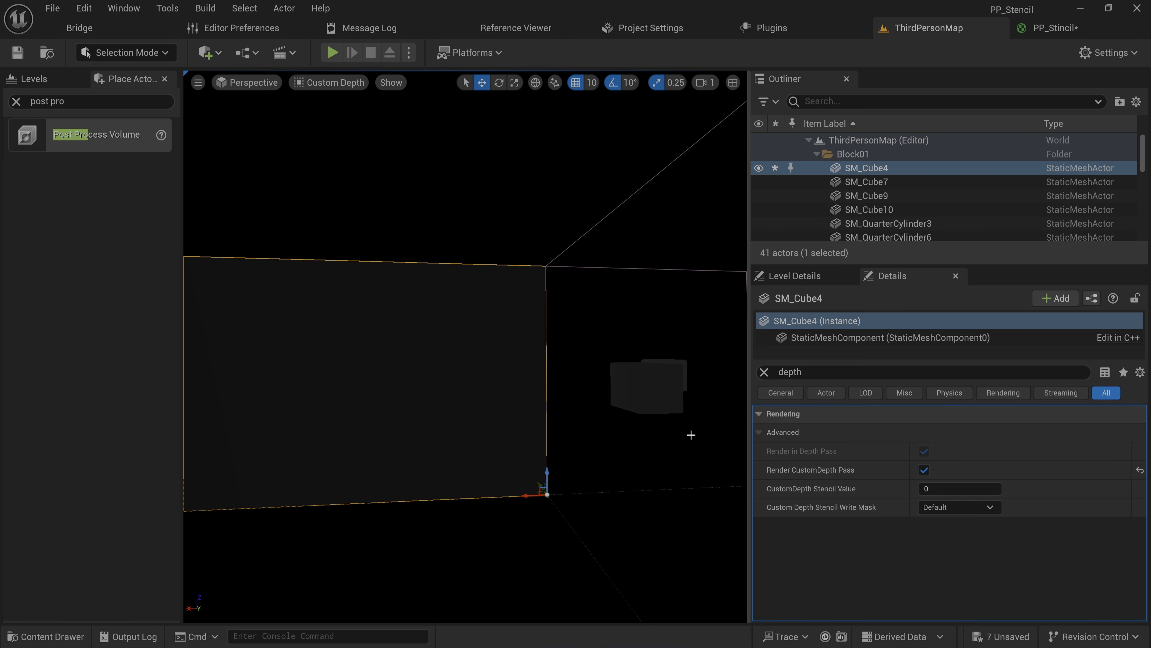
Step: Disable Render CustomDepth Pass on SM_Cube4 and return the viewport to Lit mode
{"action": "left_click", "coordinate": [924, 469]}
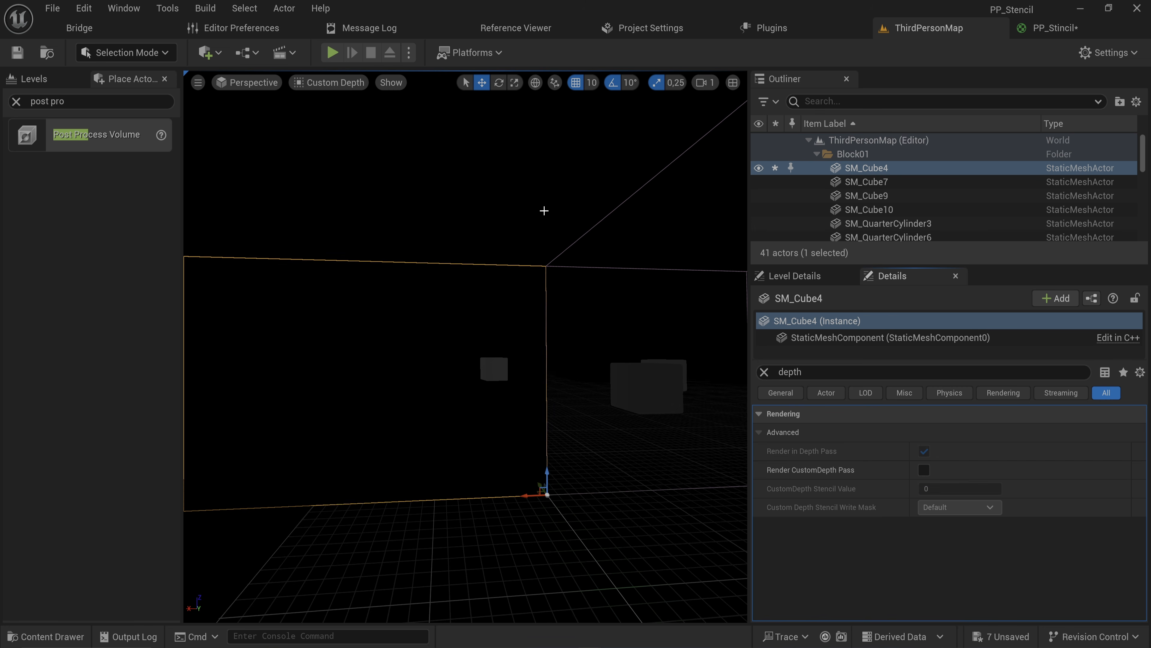
{"action": "left_click", "coordinate": [347, 86]}
{"action": "left_click", "coordinate": [353, 137]}
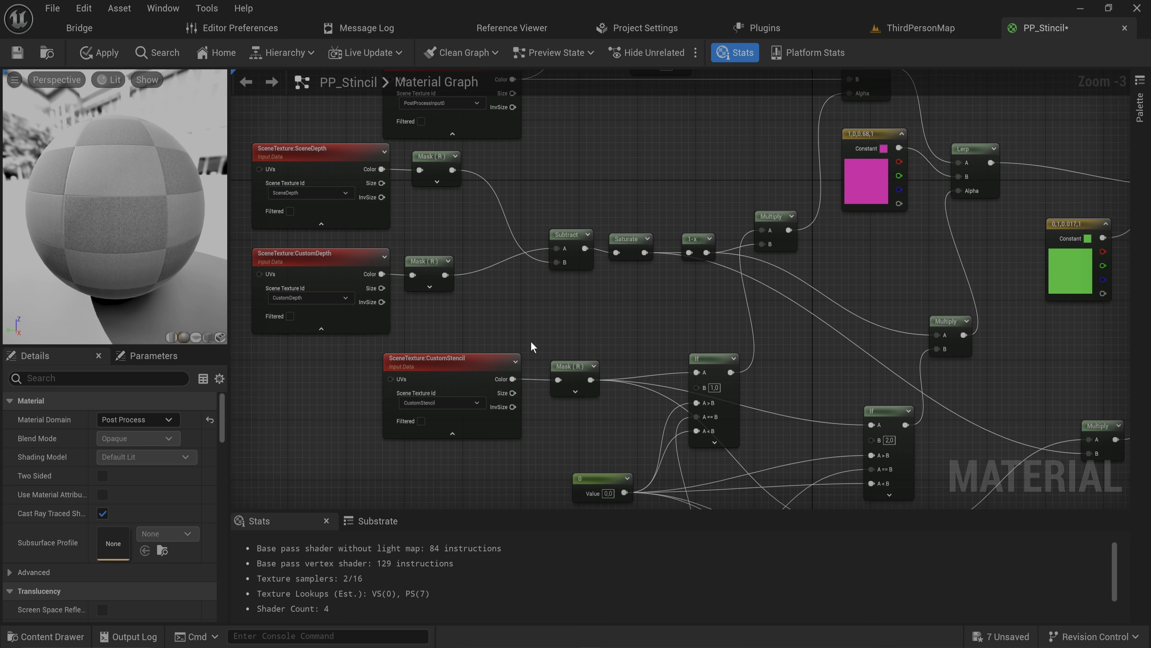
Step: Review the complete PP_Stincil material graph, including the stencil 1 If node and constant 0
{"action": "scroll", "coordinate": [519, 342], "scroll_direction": "down", "scroll_amount": 1}
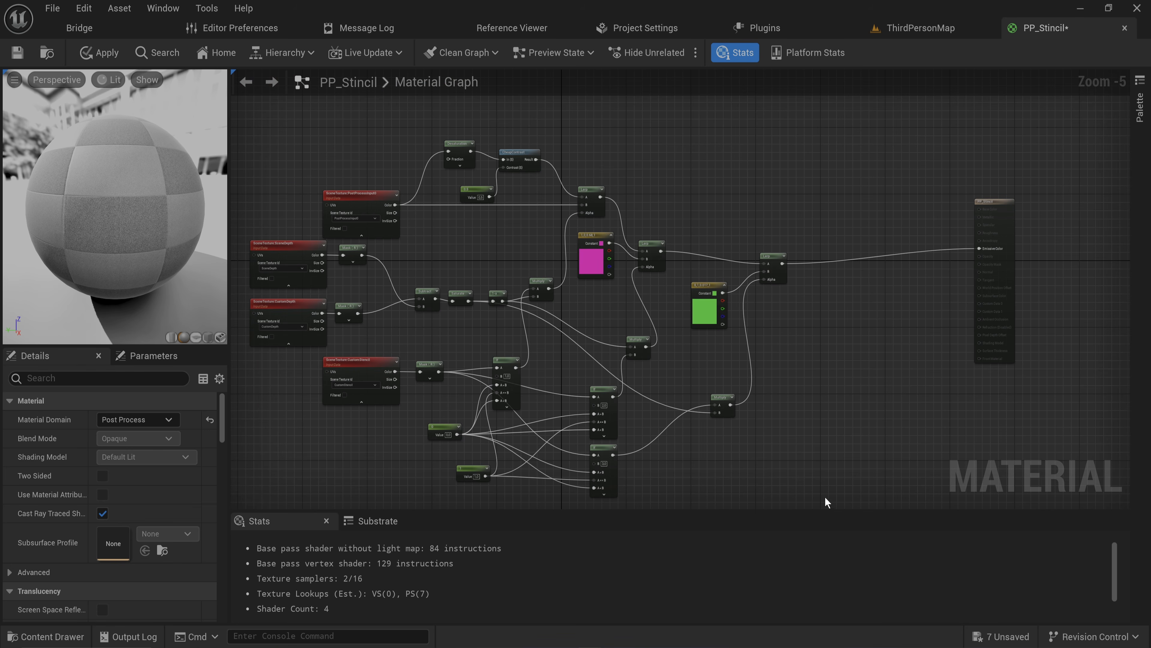
{"action": "left_click_drag", "start_coordinate": [828, 487], "coordinate": [265, 144]}
{"action": "scroll", "coordinate": [493, 316], "scroll_direction": "up", "scroll_amount": 1}
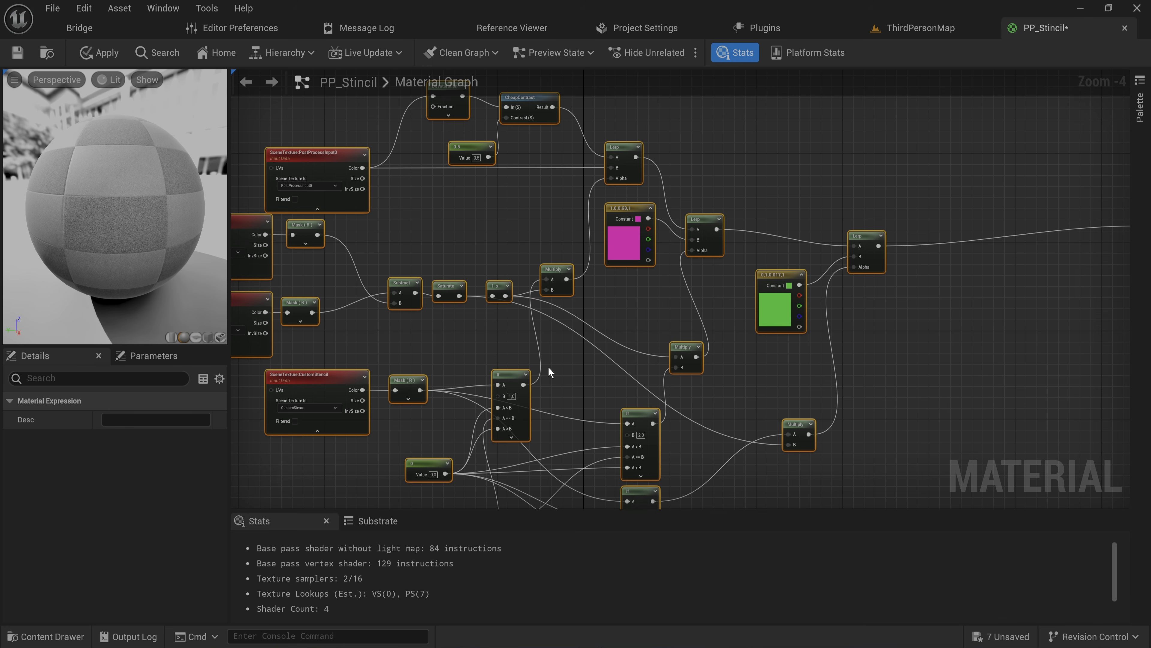
{"action": "right_click_drag", "start_coordinate": [874, 344], "coordinate": [889, 382]}
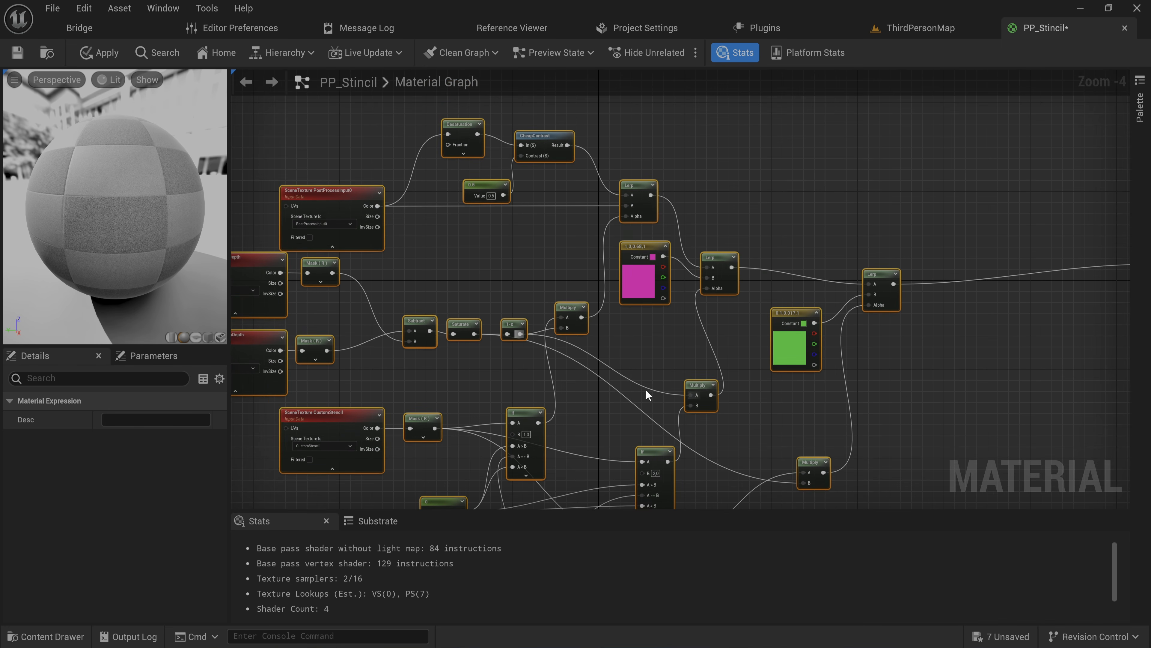
{"action": "right_click_drag", "start_coordinate": [647, 391], "coordinate": [677, 293]}
{"action": "left_click_drag", "start_coordinate": [576, 426], "coordinate": [465, 348]}
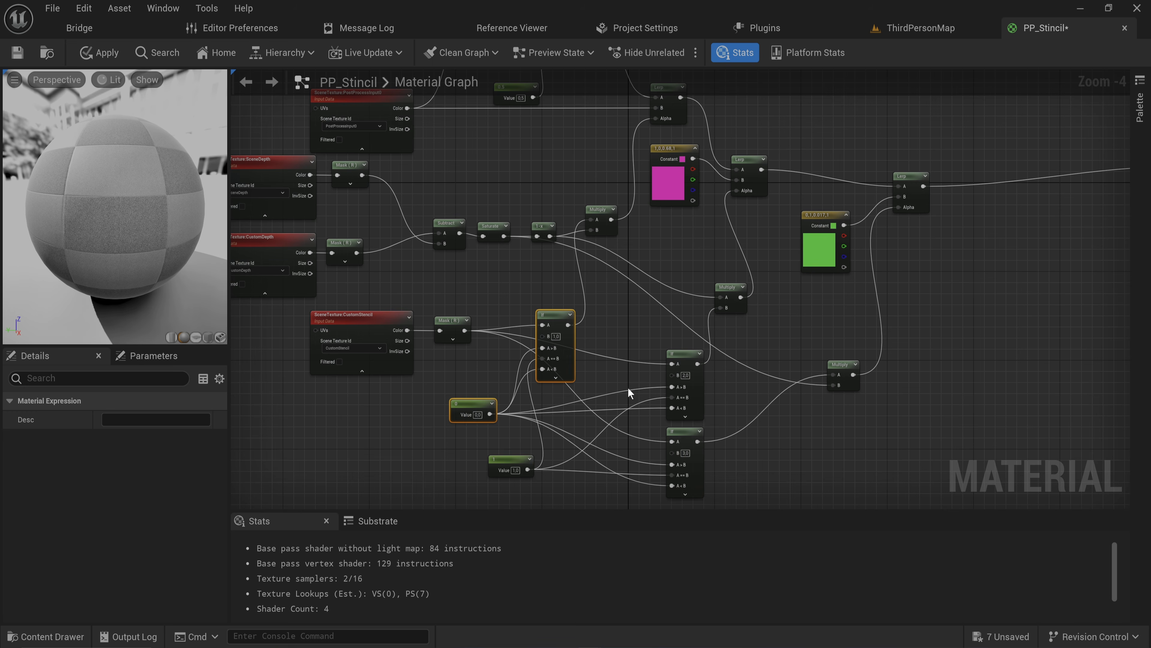
Step: Move the stencil 3 If node and the constant 1 slightly lower in the graph
{"action": "right_click_drag", "start_coordinate": [628, 393], "coordinate": [568, 357]}
{"action": "left_click", "coordinate": [617, 319]}
{"action": "left_click_drag", "start_coordinate": [699, 474], "coordinate": [407, 419]}
{"action": "left_click_drag", "start_coordinate": [620, 398], "coordinate": [621, 428]}
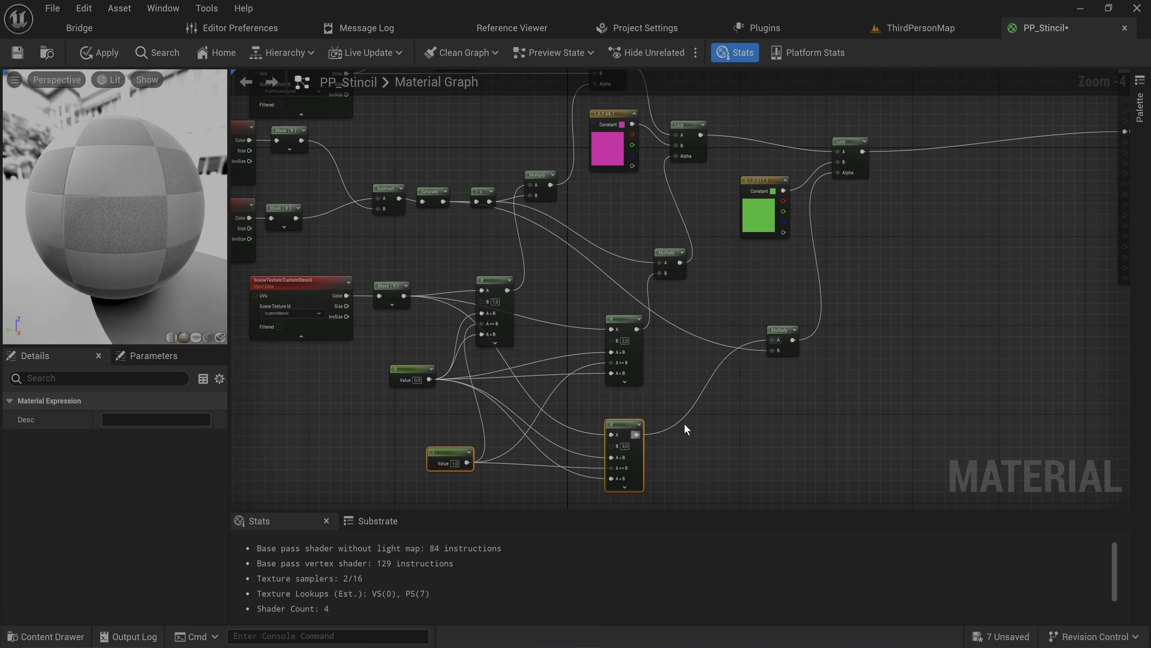
{"action": "right_click_drag", "start_coordinate": [815, 462], "coordinate": [781, 404]}
{"action": "left_click_drag", "start_coordinate": [856, 437], "coordinate": [237, 113]}
{"action": "right_click_drag", "start_coordinate": [762, 328], "coordinate": [583, 123]}
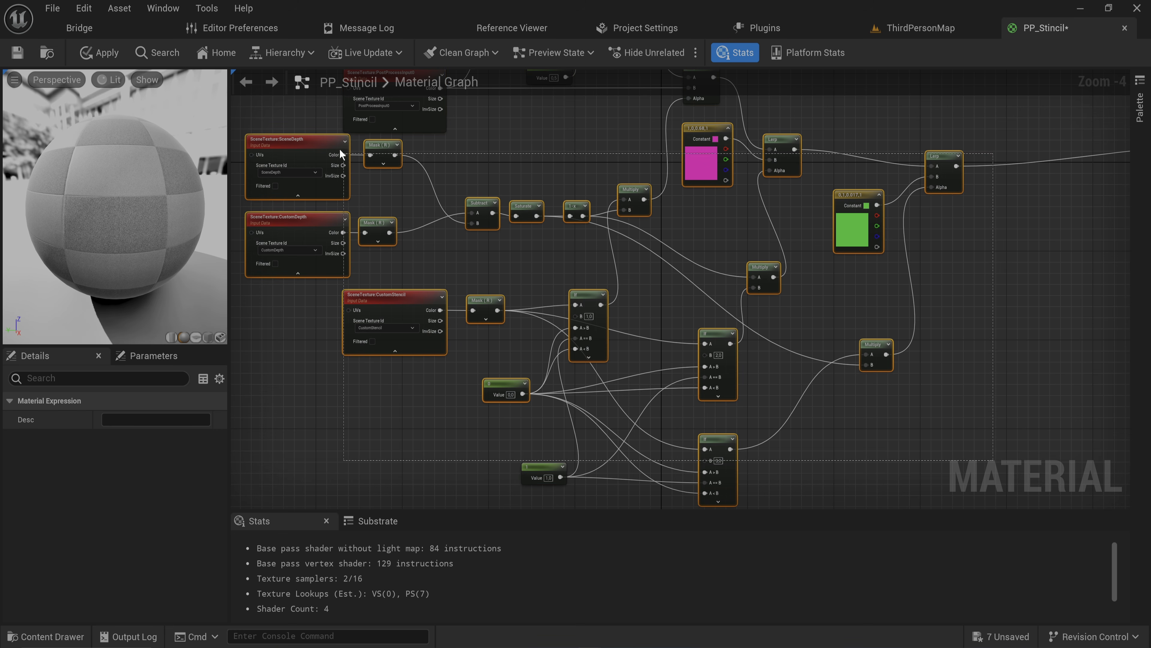
{"action": "right_click_drag", "start_coordinate": [899, 308], "coordinate": [794, 271]}
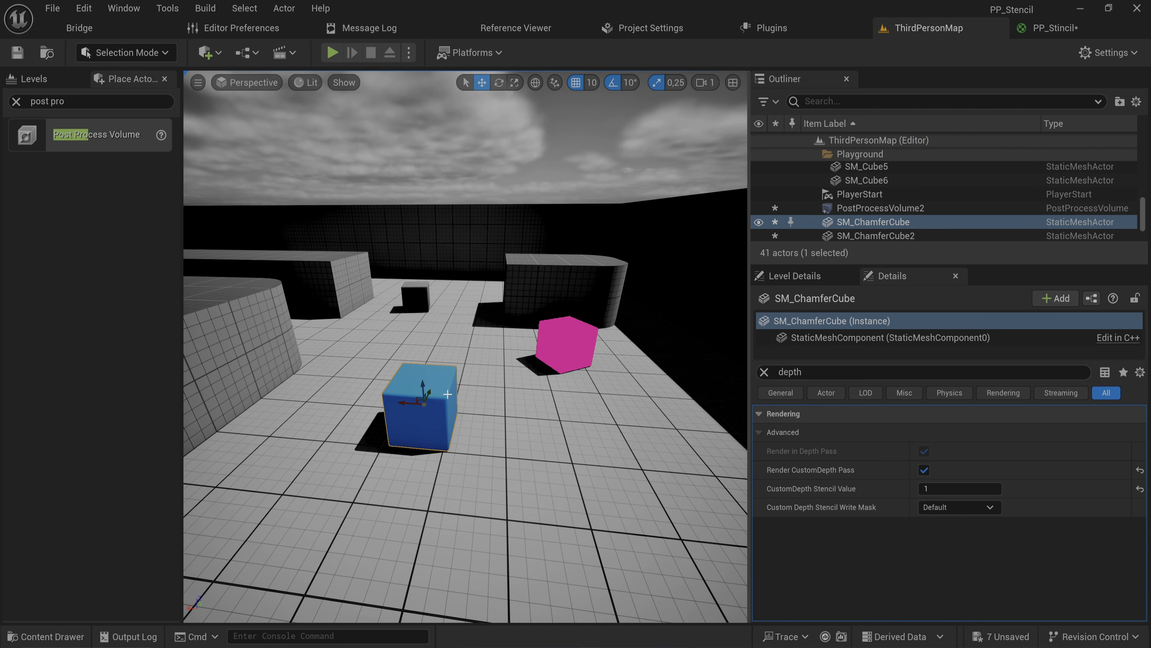
Step: From the ThirdPersonMap level, open the BP_ThirdPersonCharacter blueprint in the ThirdPerson Blueprints folder
{"action": "right_click_drag", "start_coordinate": [561, 383], "coordinate": [419, 373]}
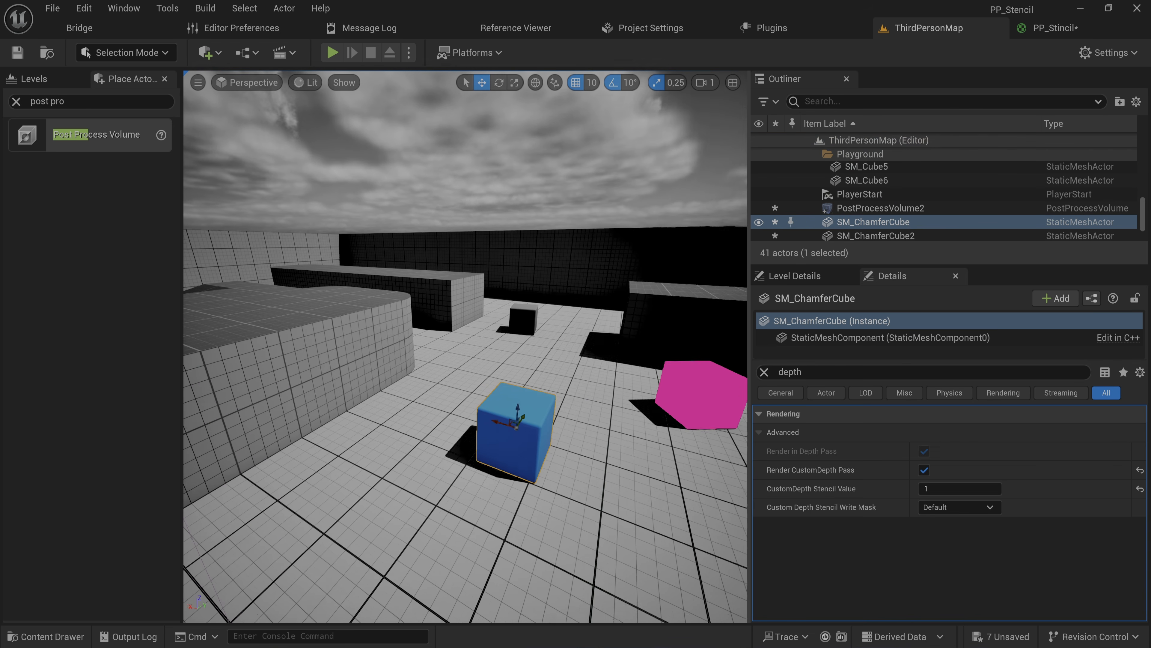
{"action": "key", "text": "ctrl+space"}
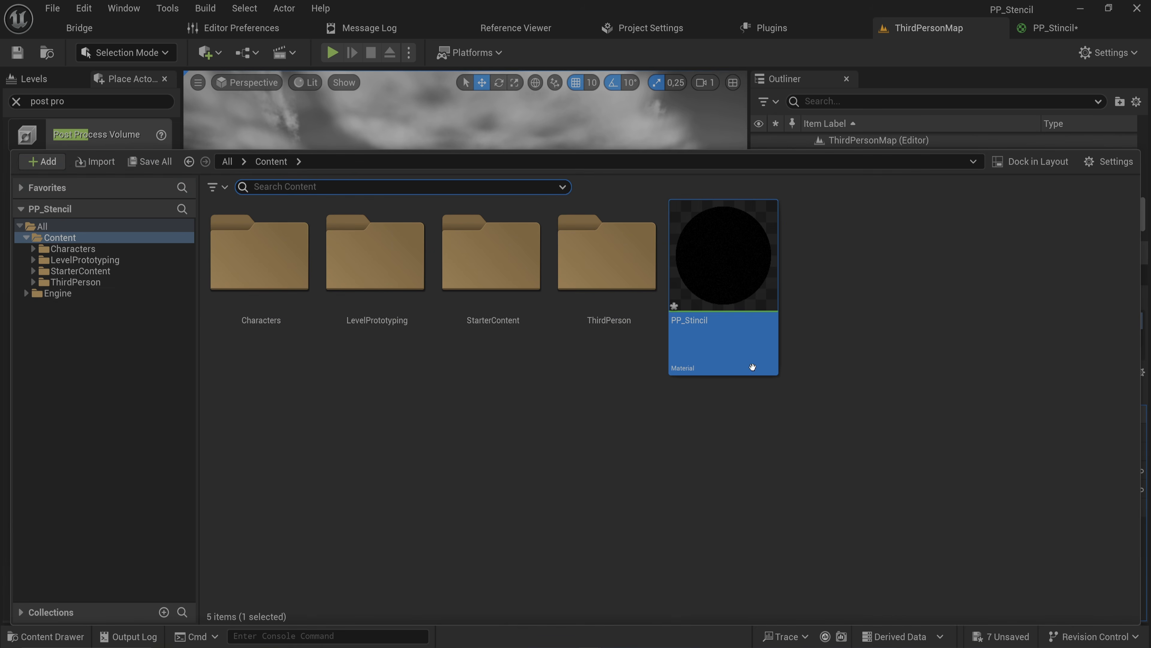
{"action": "left_click", "coordinate": [90, 282]}
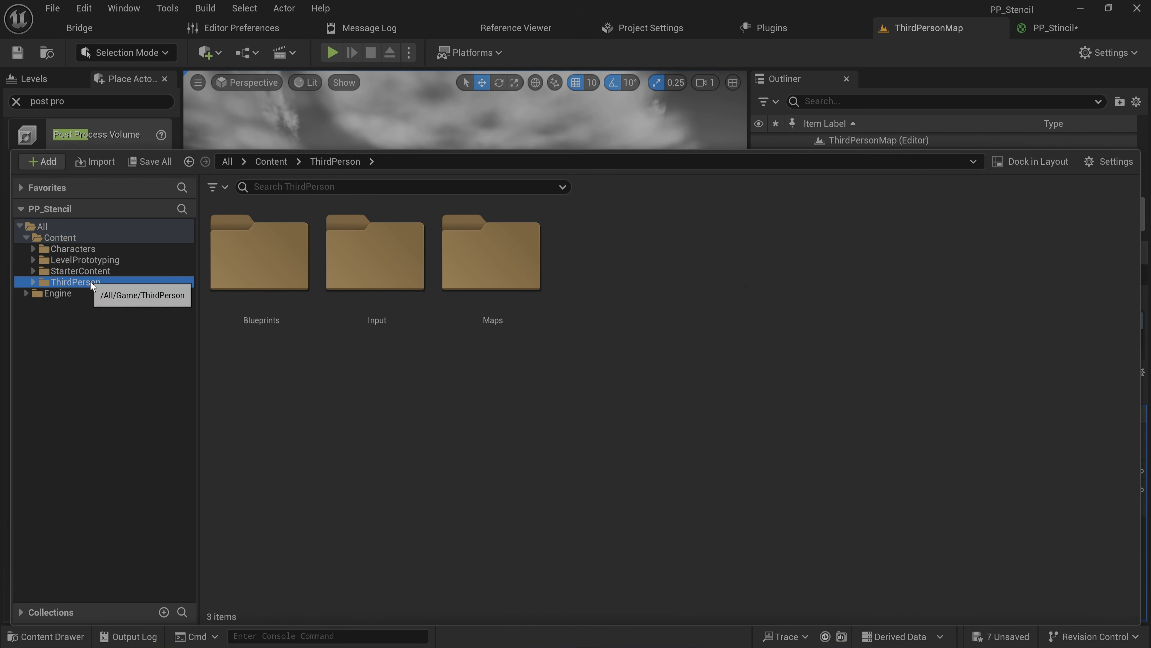
{"action": "double_click", "coordinate": [296, 270]}
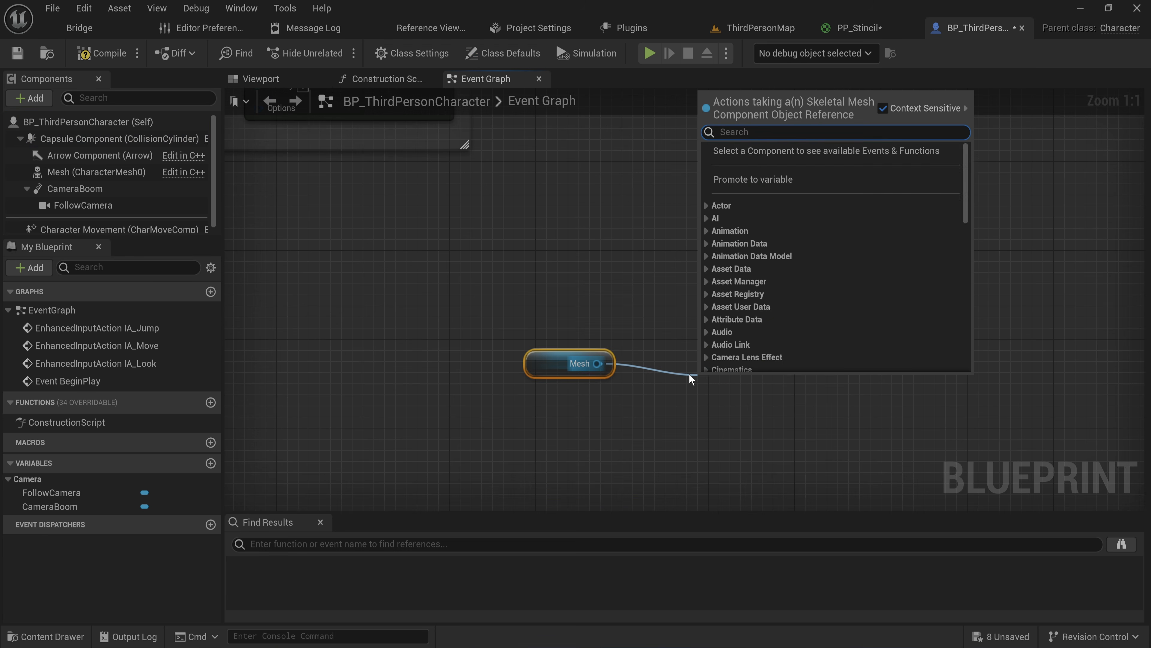
Step: Add a Set Custom Depth Stencil Value node targeting the Mesh reference in the character's Event Graph
{"action": "type", "text": "set custom depth"}
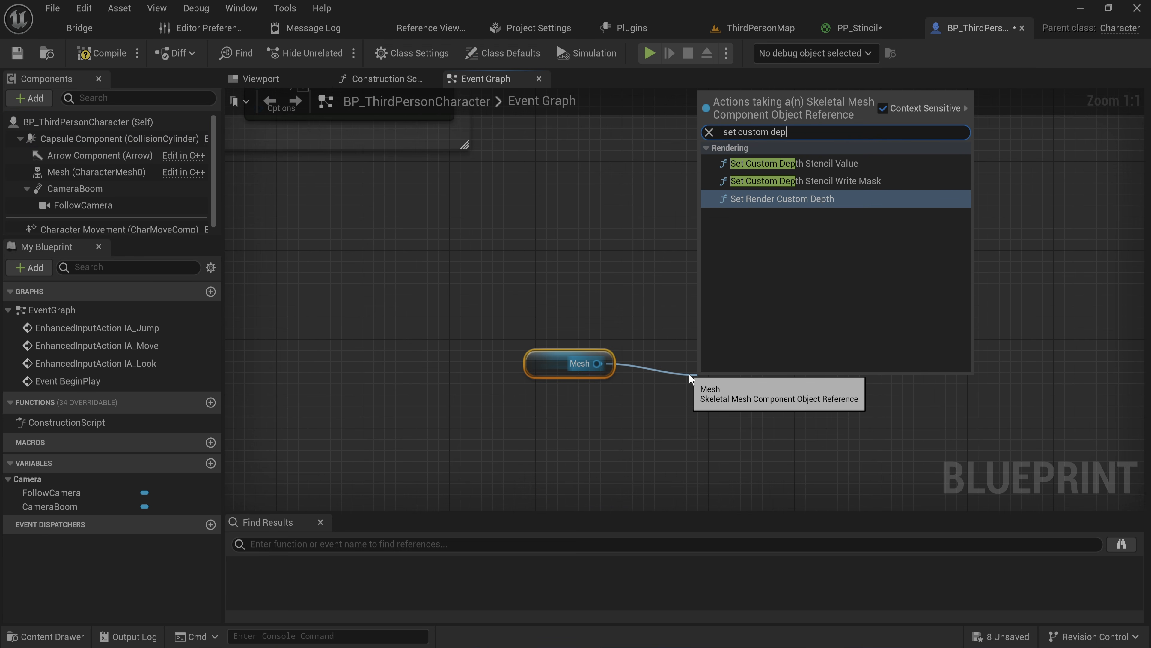
{"action": "left_click", "coordinate": [828, 164]}
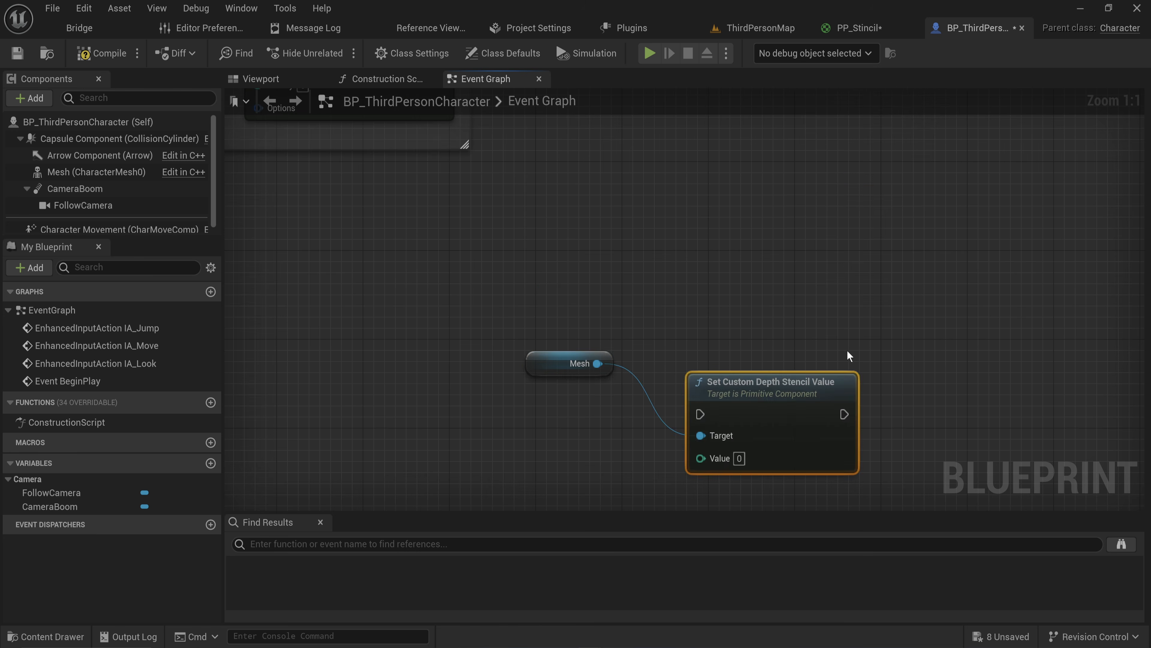
{"action": "right_click_drag", "start_coordinate": [849, 353], "coordinate": [712, 229]}
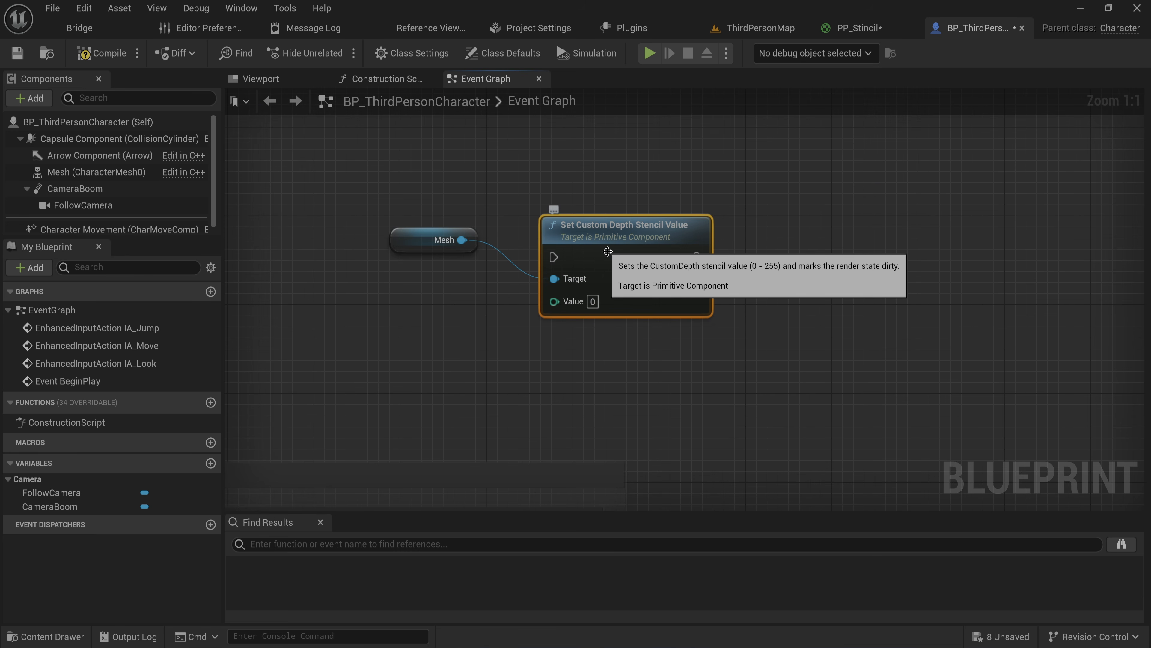
Step: Set the Value of the Set Custom Depth Stencil Value node to 5
{"action": "left_click", "coordinate": [593, 302]}
{"action": "type", "text": "5"}
{"action": "key", "text": "Return"}
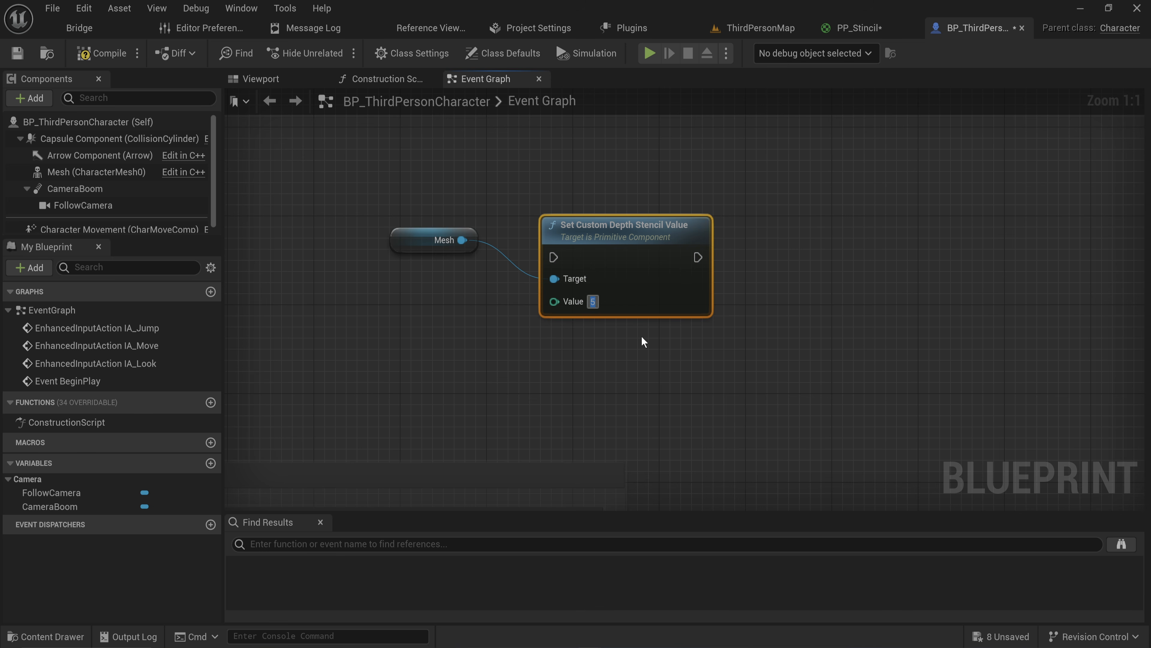
{"action": "left_click", "coordinate": [633, 352]}
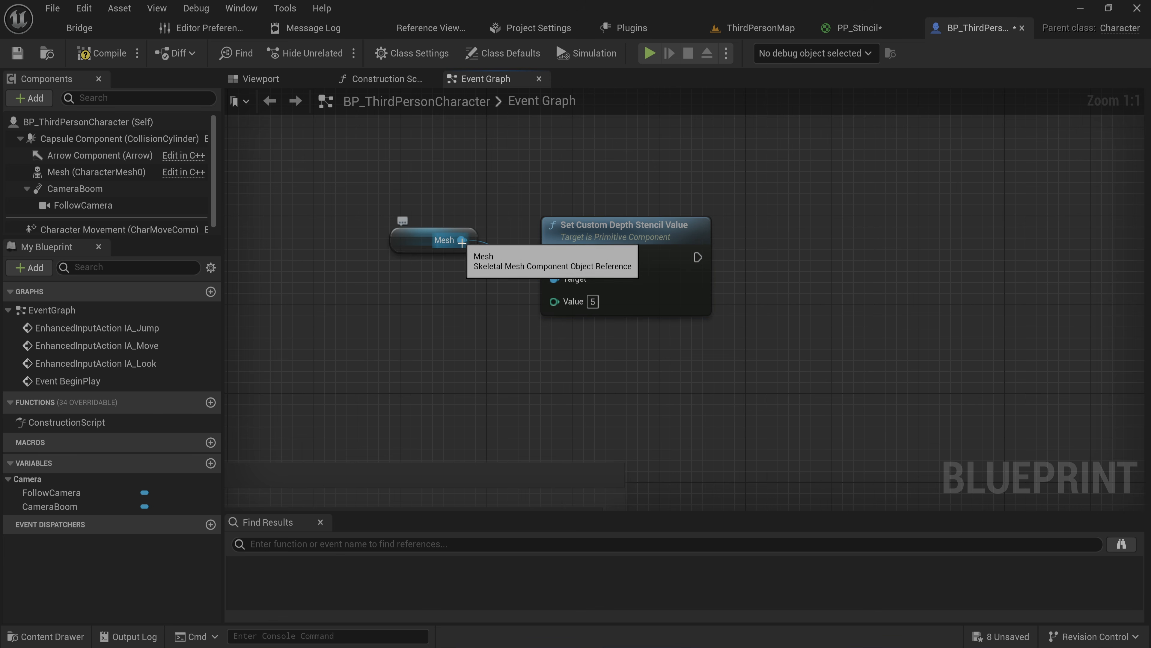
Step: Add a Set Render Custom Depth node with Value enabled, targeting the Mesh reference, and place it above the Set Custom Depth Stencil Value node
{"action": "right_click_drag", "start_coordinate": [515, 189], "coordinate": [487, 282]}
{"action": "left_click_drag", "start_coordinate": [390, 339], "coordinate": [528, 209]}
{"action": "left_click", "coordinate": [657, 401]}
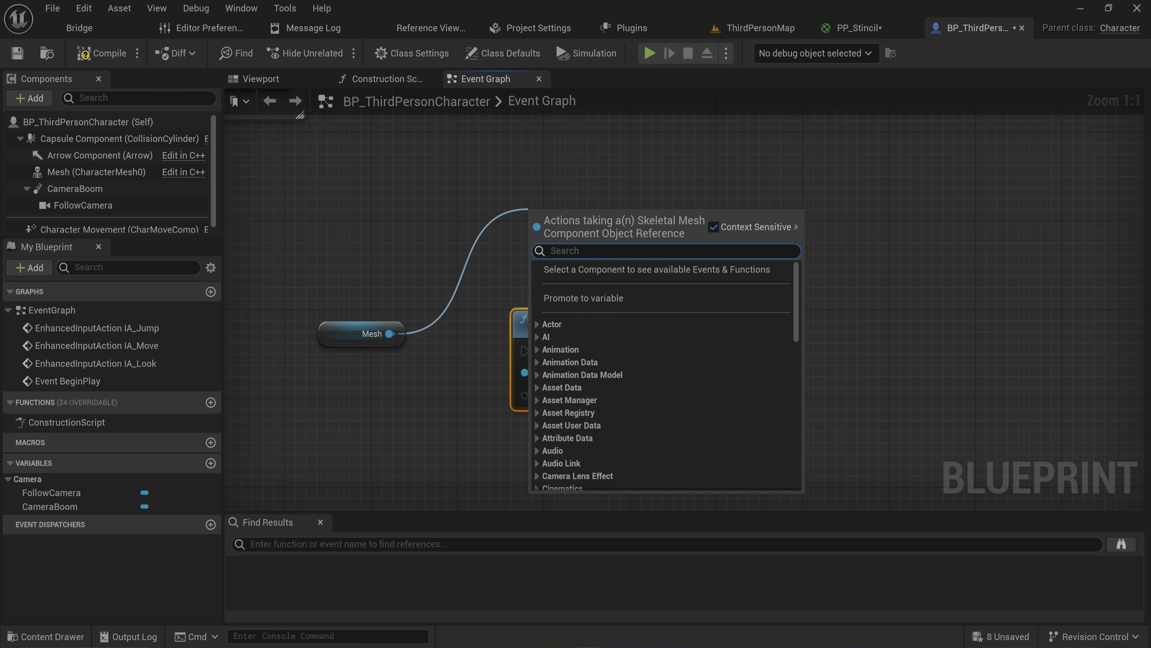
{"action": "type", "text": "set cus"}
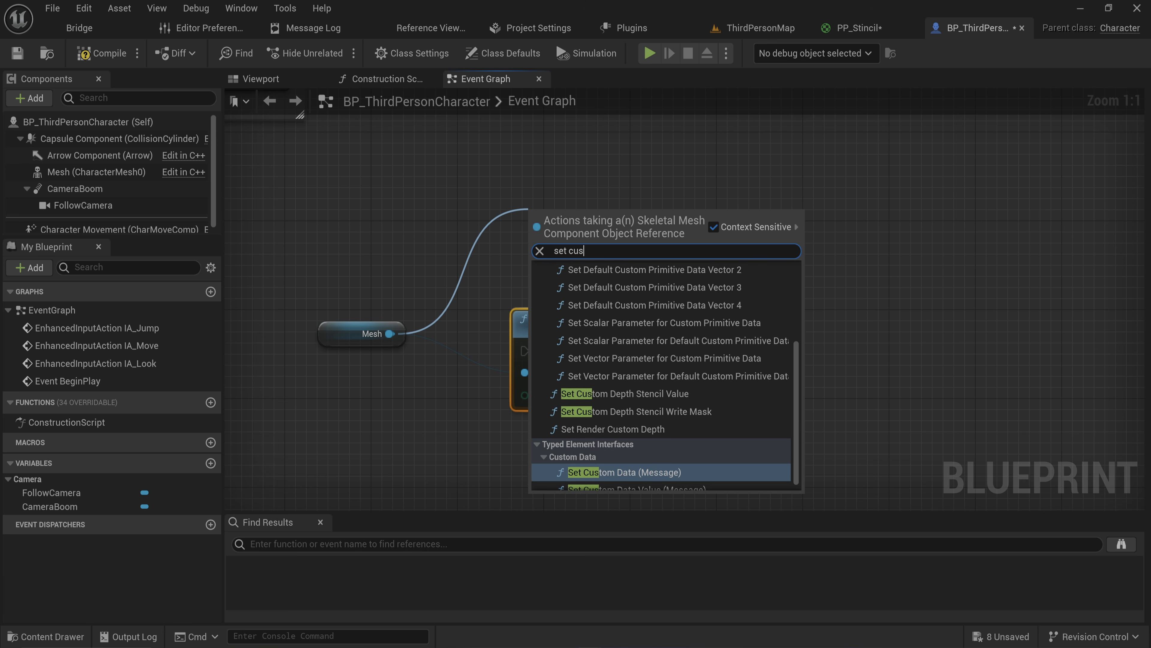
{"action": "type", "text": "tom depth"}
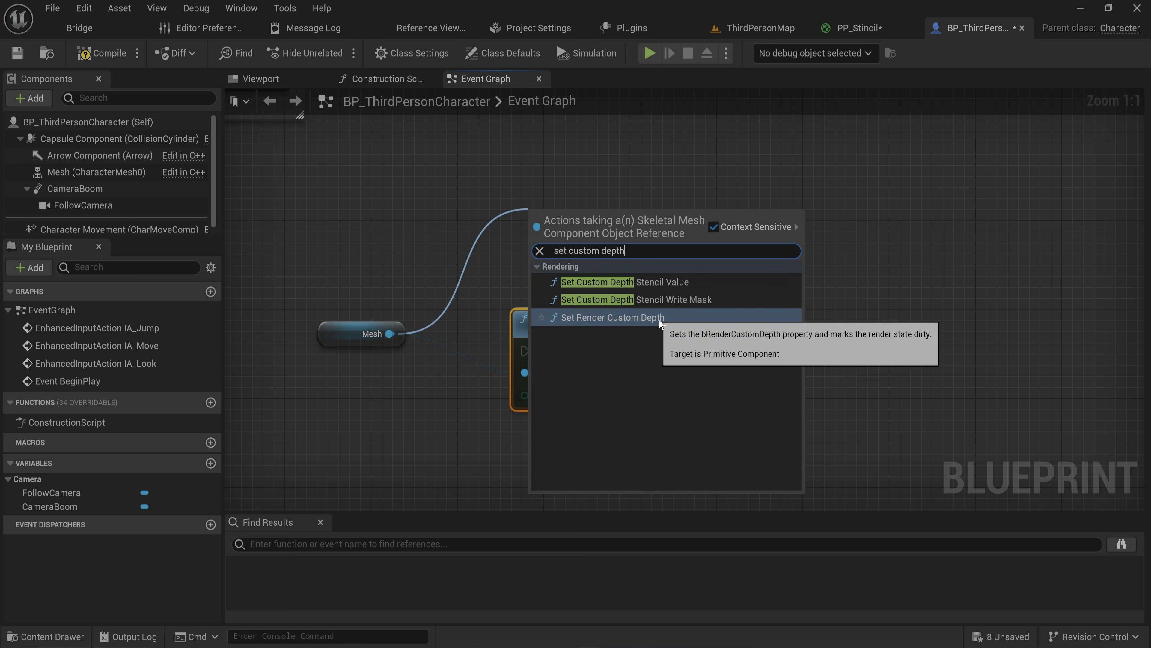
{"action": "left_click", "coordinate": [589, 316]}
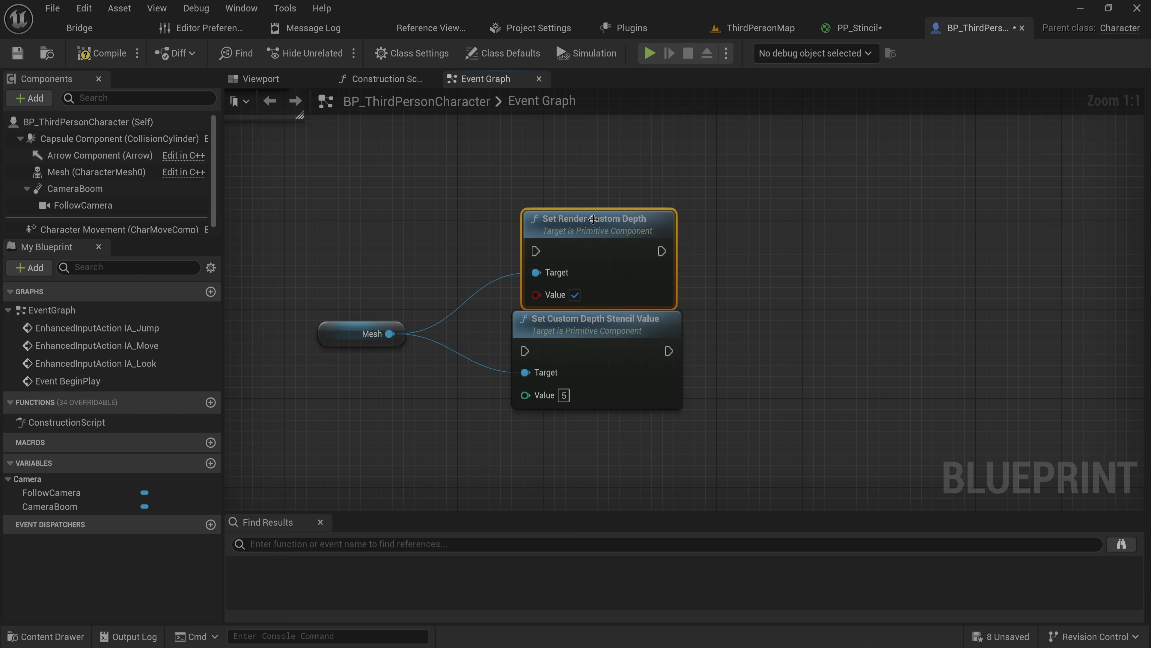
{"action": "left_click_drag", "start_coordinate": [594, 219], "coordinate": [583, 219]}
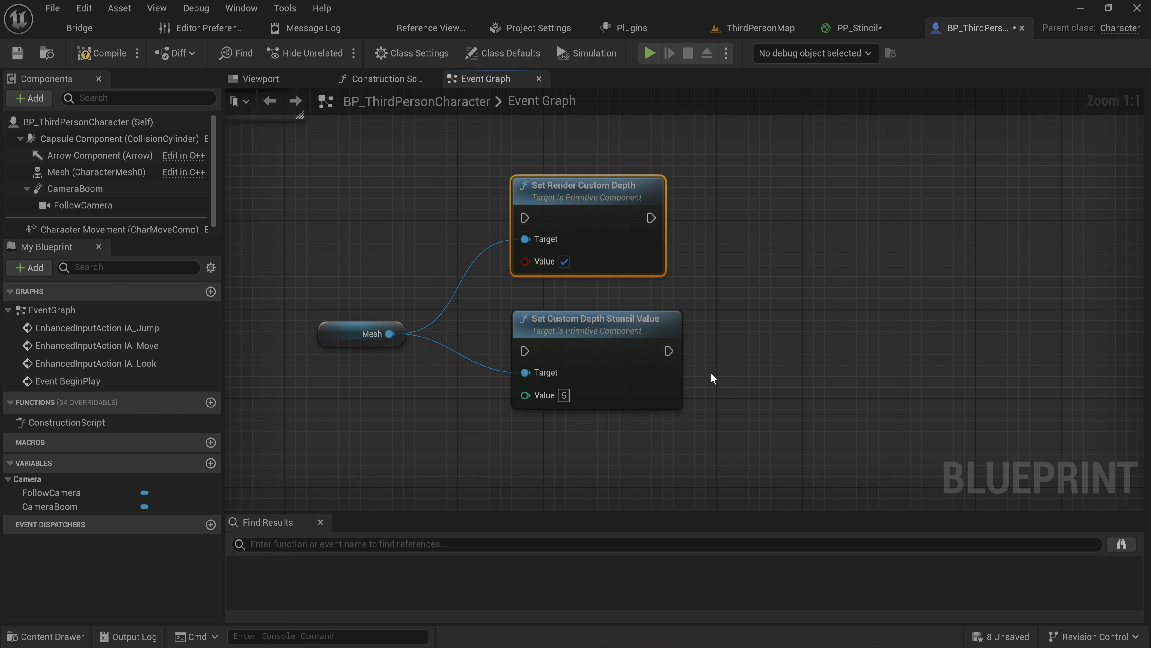
Step: Select the Mesh reference together with the Set Render Custom Depth and Set Custom Depth Stencil Value nodes
{"action": "left_click_drag", "start_coordinate": [761, 461], "coordinate": [310, 210]}
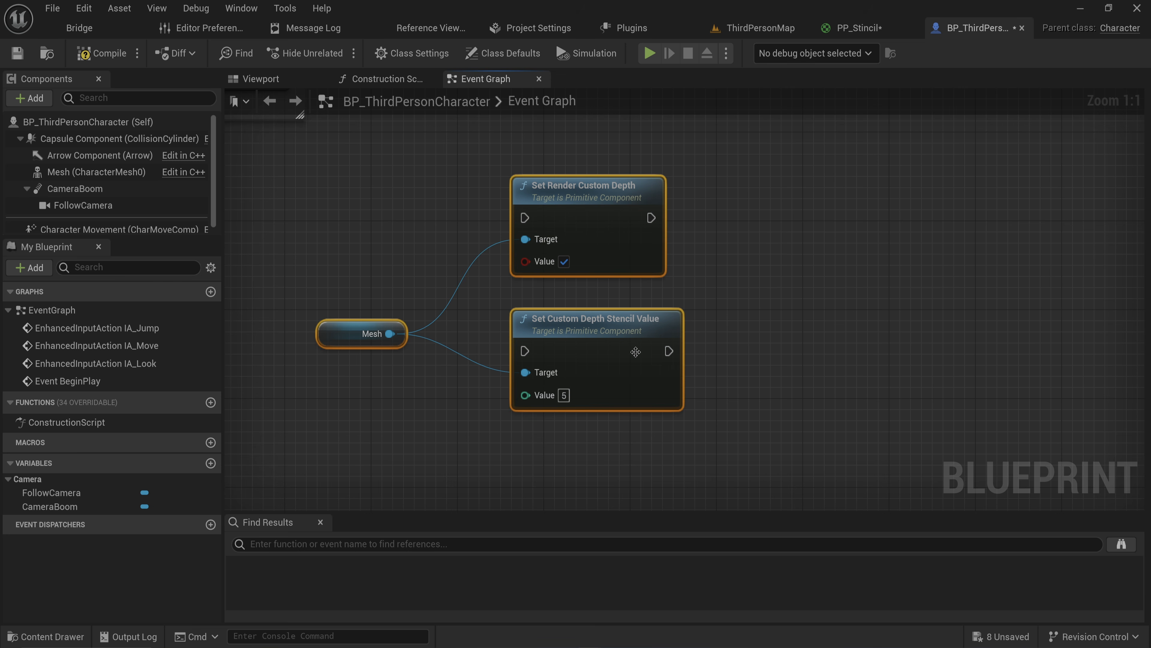